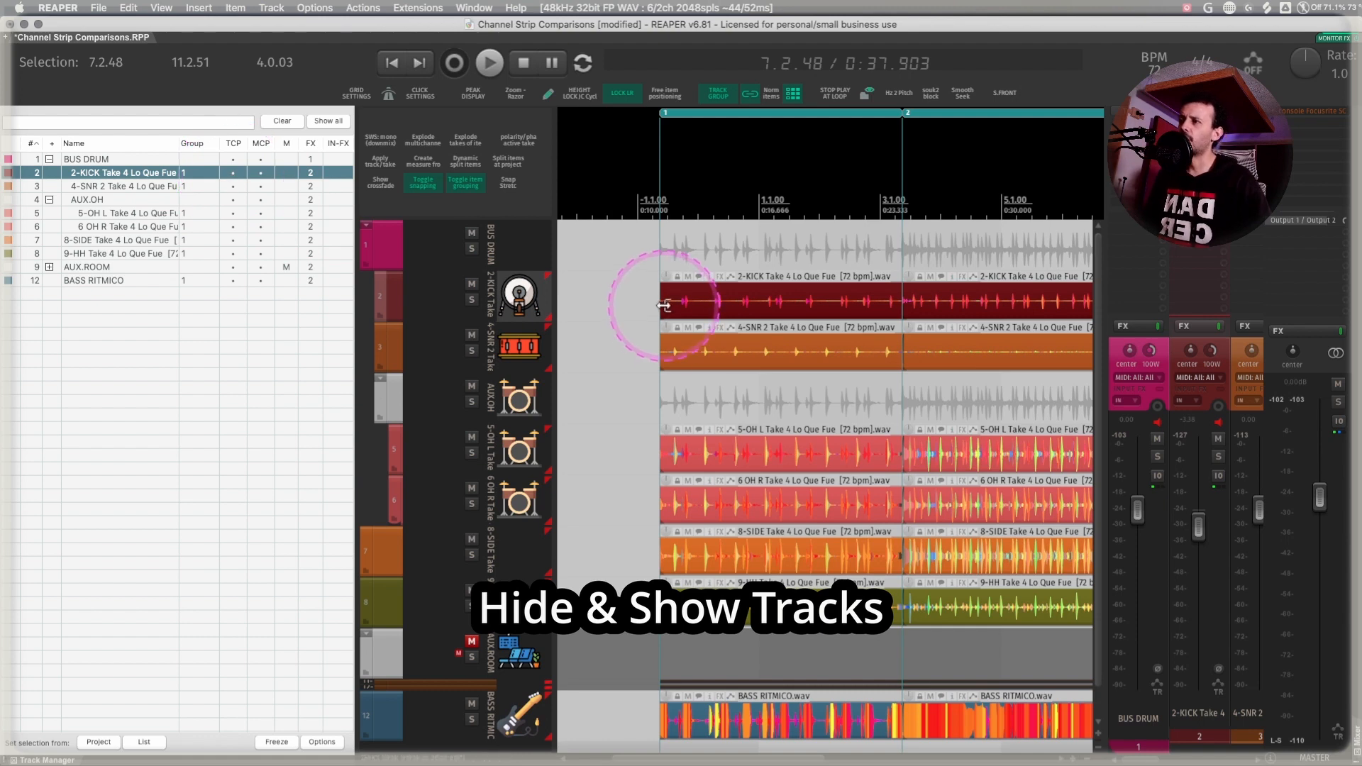
- Add ReaEQ to the kick item starting at marker 2 and set its high-pass band to 1246.4 Hz
{"action": "scroll", "coordinate": [653, 295], "scroll_direction": "right", "scroll_amount": 5}
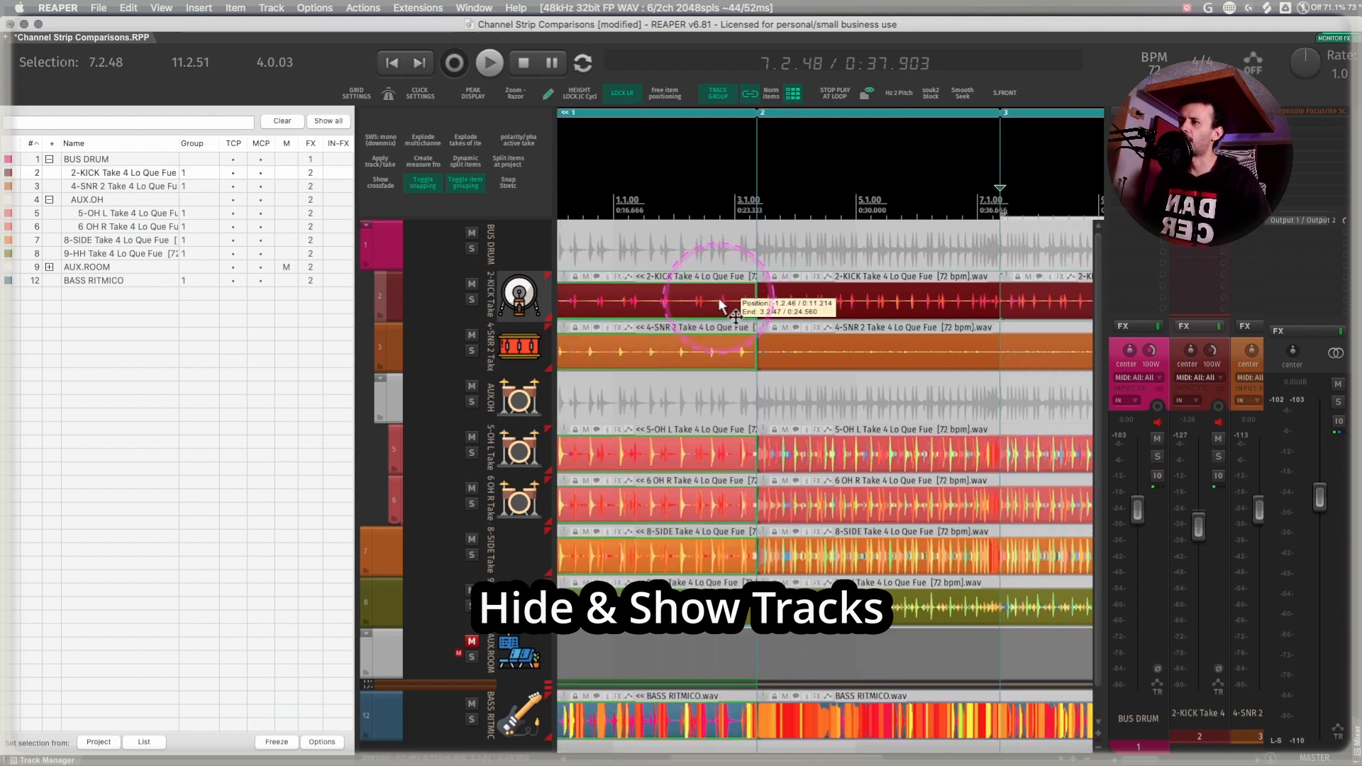
{"action": "left_click", "coordinate": [815, 298]}
{"action": "left_click_drag", "start_coordinate": [746, 293], "coordinate": [1028, 304]}
{"action": "left_click", "coordinate": [777, 302]}
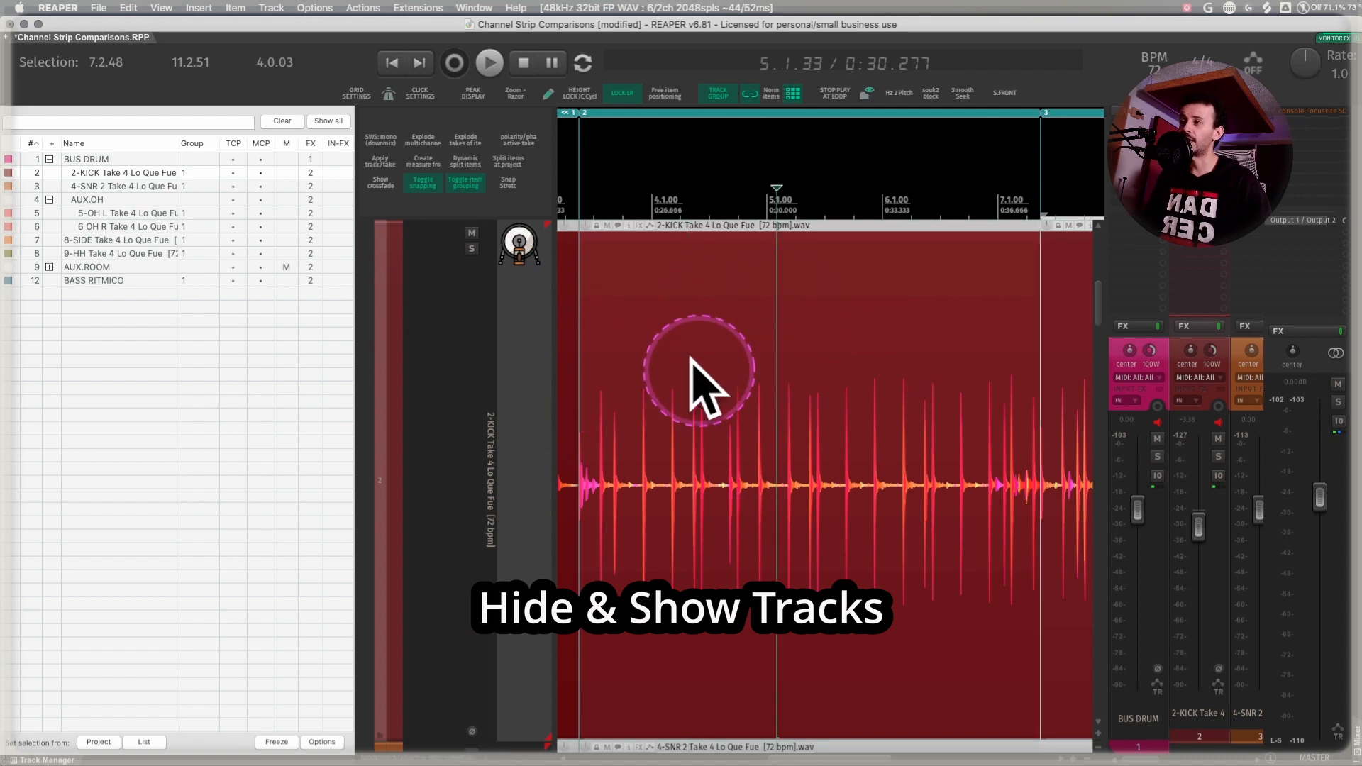
{"action": "type", "text": "f"}
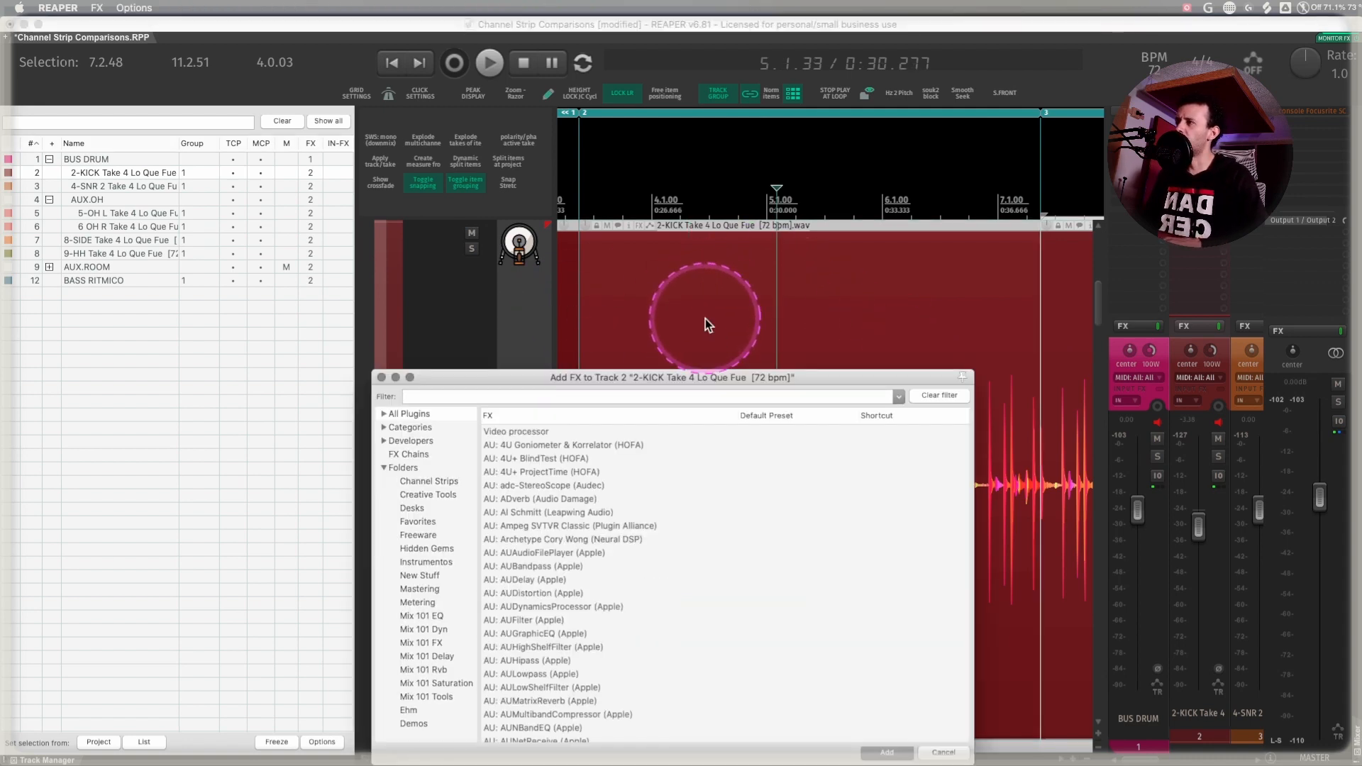
{"action": "type", "text": "reaeq"}
{"action": "left_click_drag", "start_coordinate": [705, 318], "coordinate": [695, 290]}
{"action": "left_click", "coordinate": [379, 377]}
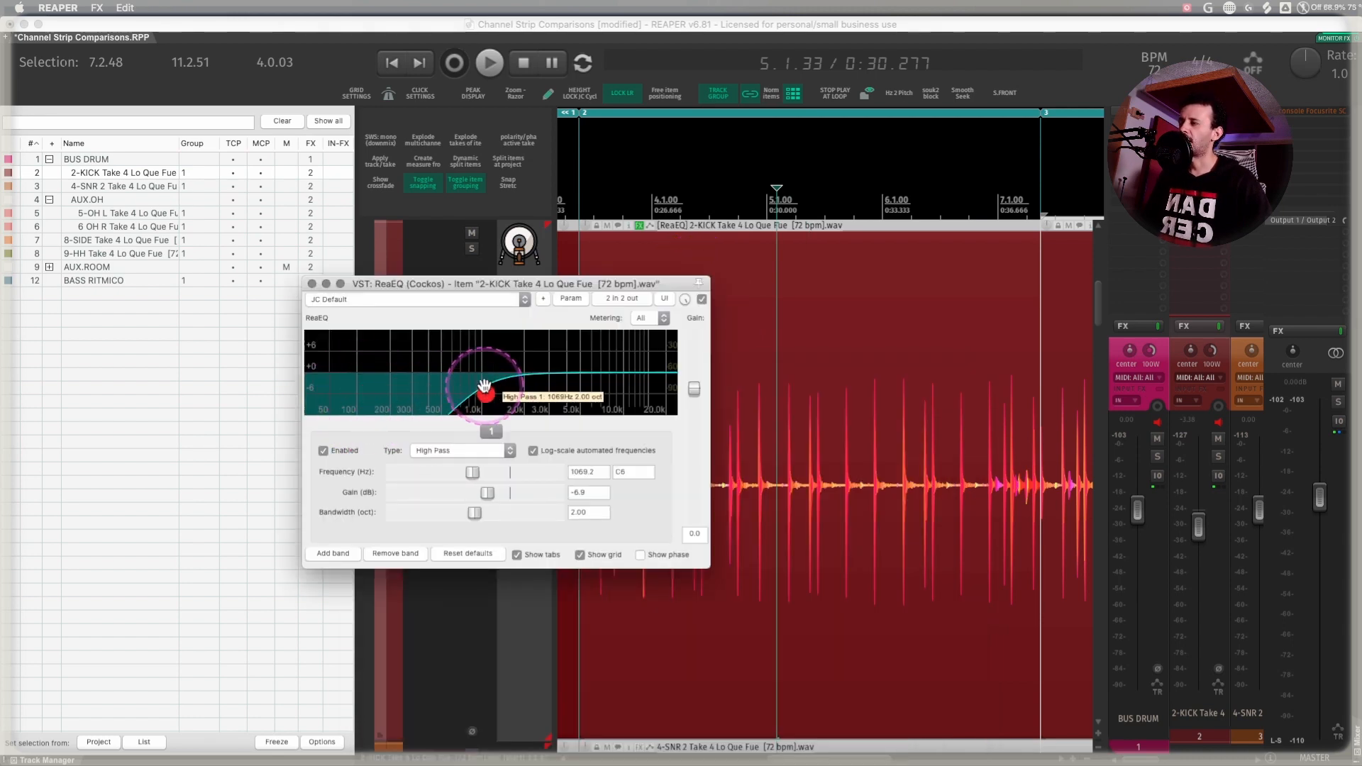
{"action": "mouse_move", "coordinate": [486, 390]}
{"action": "left_mouse_down"}
{"action": "mouse_move", "coordinate": [494, 372]}
{"action": "mouse_move", "coordinate": [491, 398]}
{"action": "left_mouse_up"}
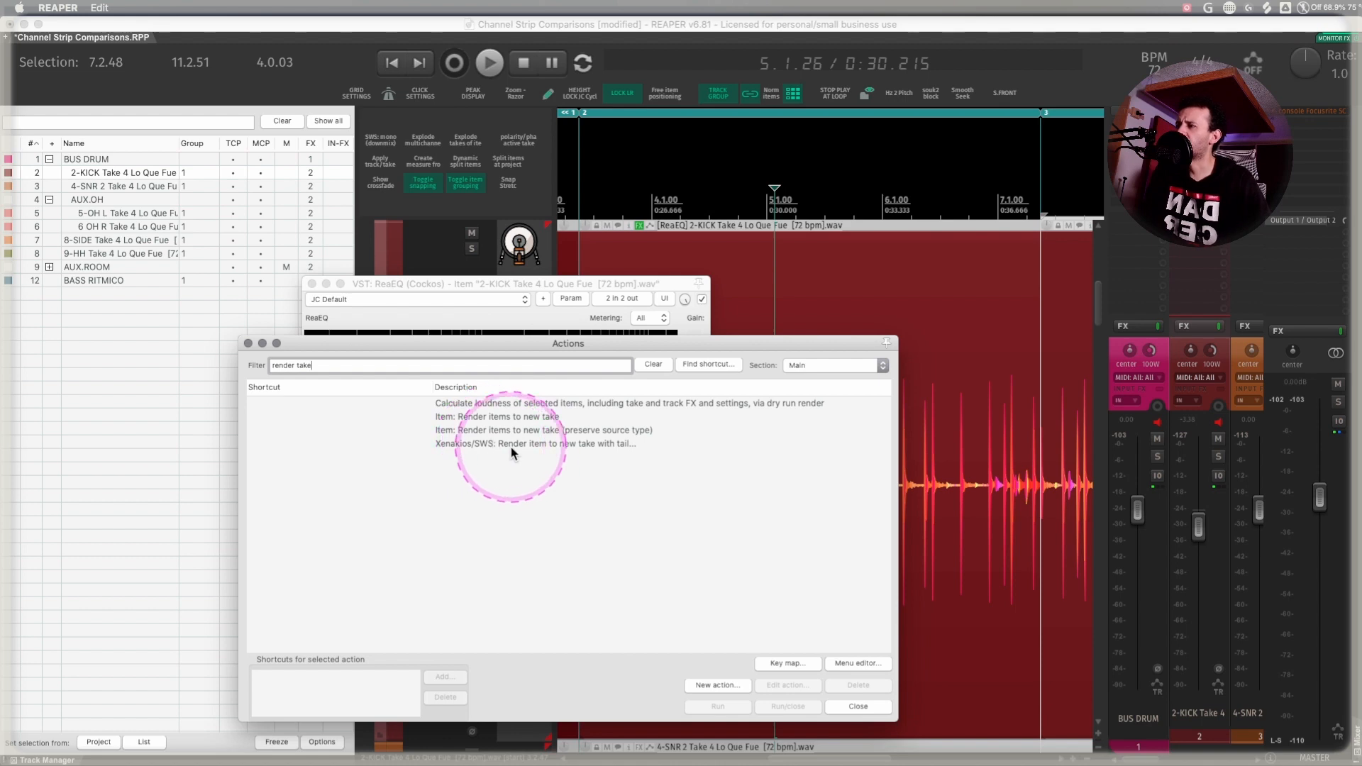
- Run the action "Item: Render items to new take" on the filtered kick item and close the Actions and ReaEQ windows
{"action": "left_click", "coordinate": [504, 417]}
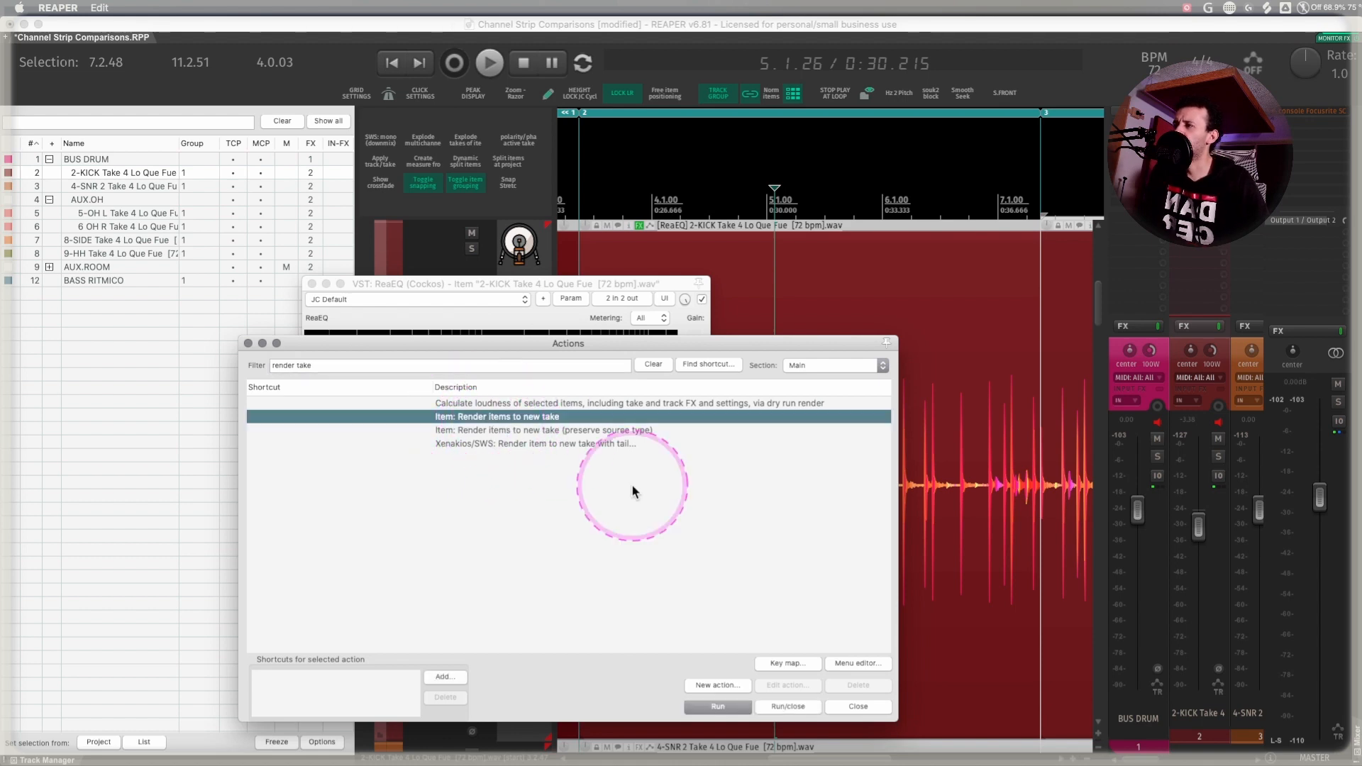
{"action": "left_click", "coordinate": [718, 706]}
{"action": "left_click", "coordinate": [247, 344]}
{"action": "left_click_drag", "start_coordinate": [419, 292], "coordinate": [330, 296]}
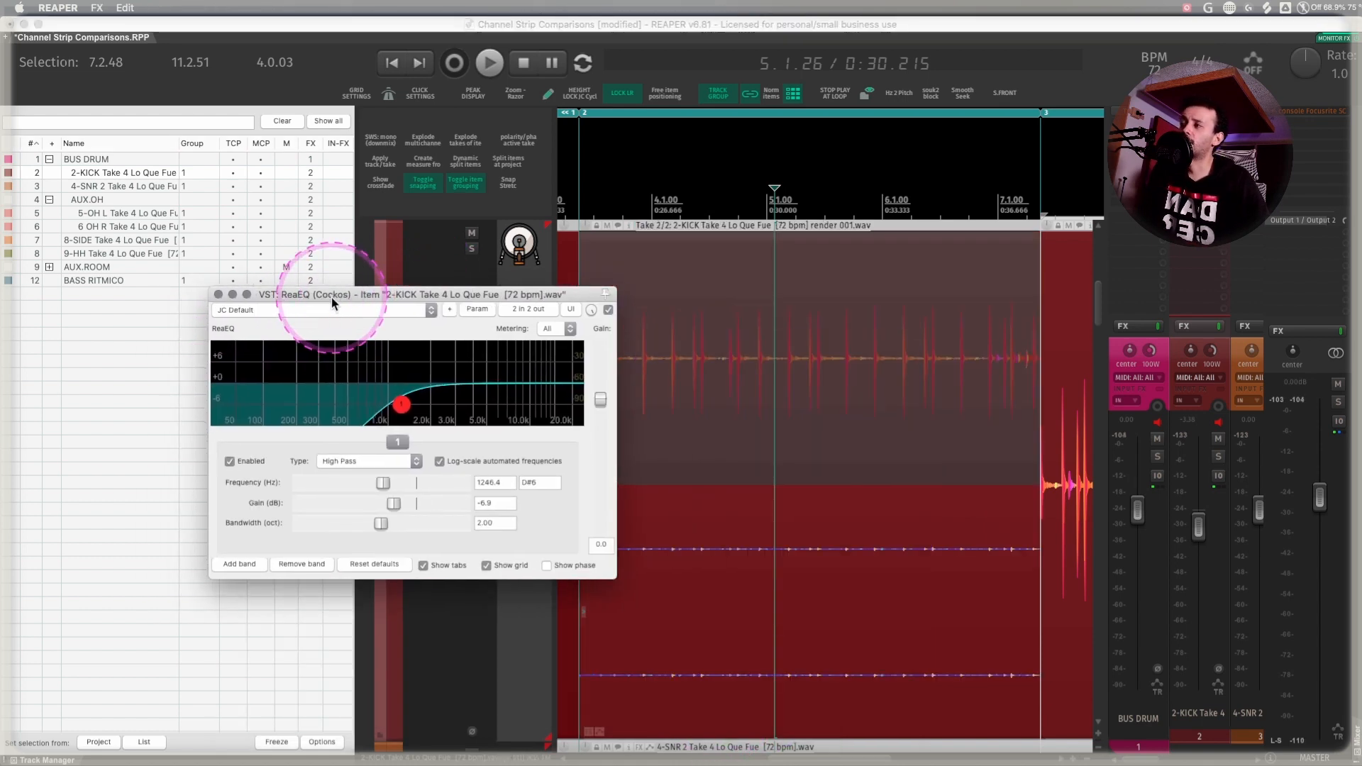
{"action": "left_click", "coordinate": [218, 293]}
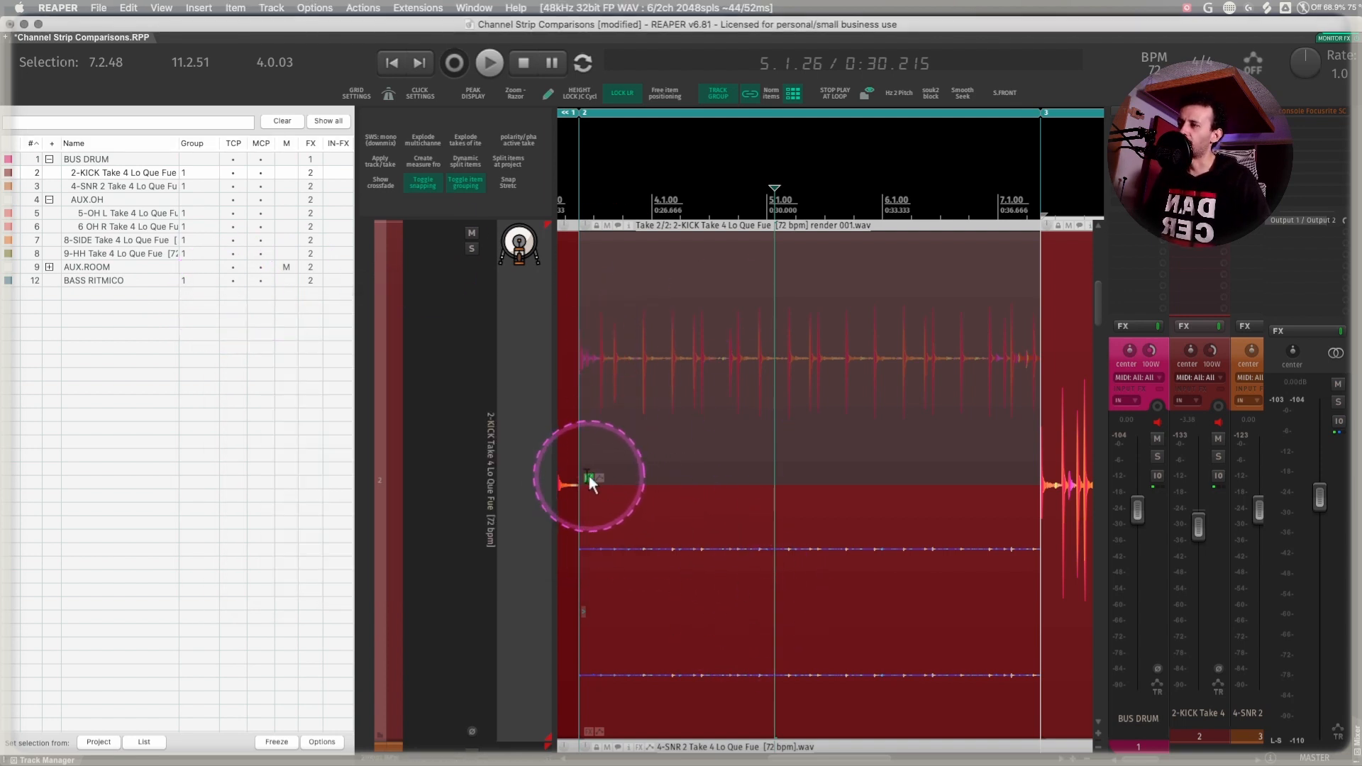
- Switch the kick item between its original and rendered takes to compare them, ending on the rendered take
{"action": "left_click", "coordinate": [651, 317]}
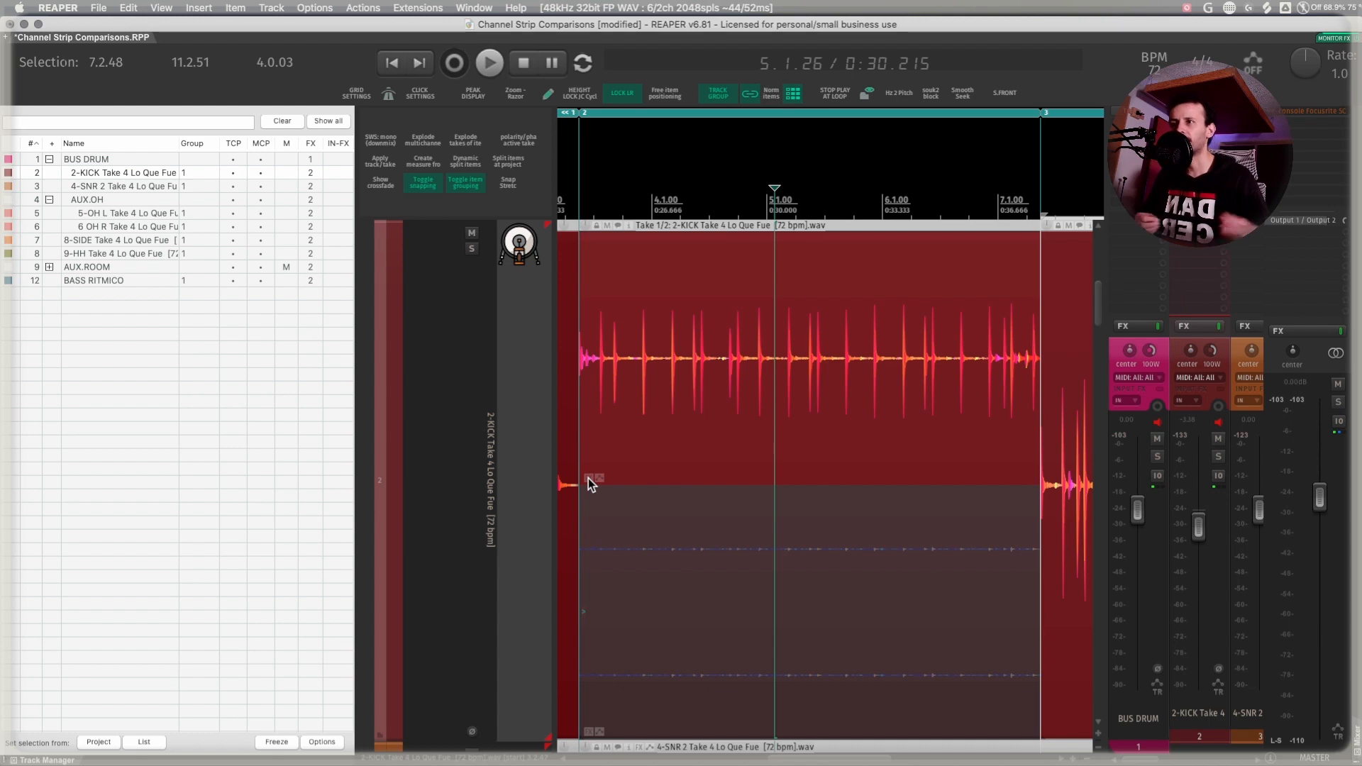
{"action": "left_click", "coordinate": [759, 543]}
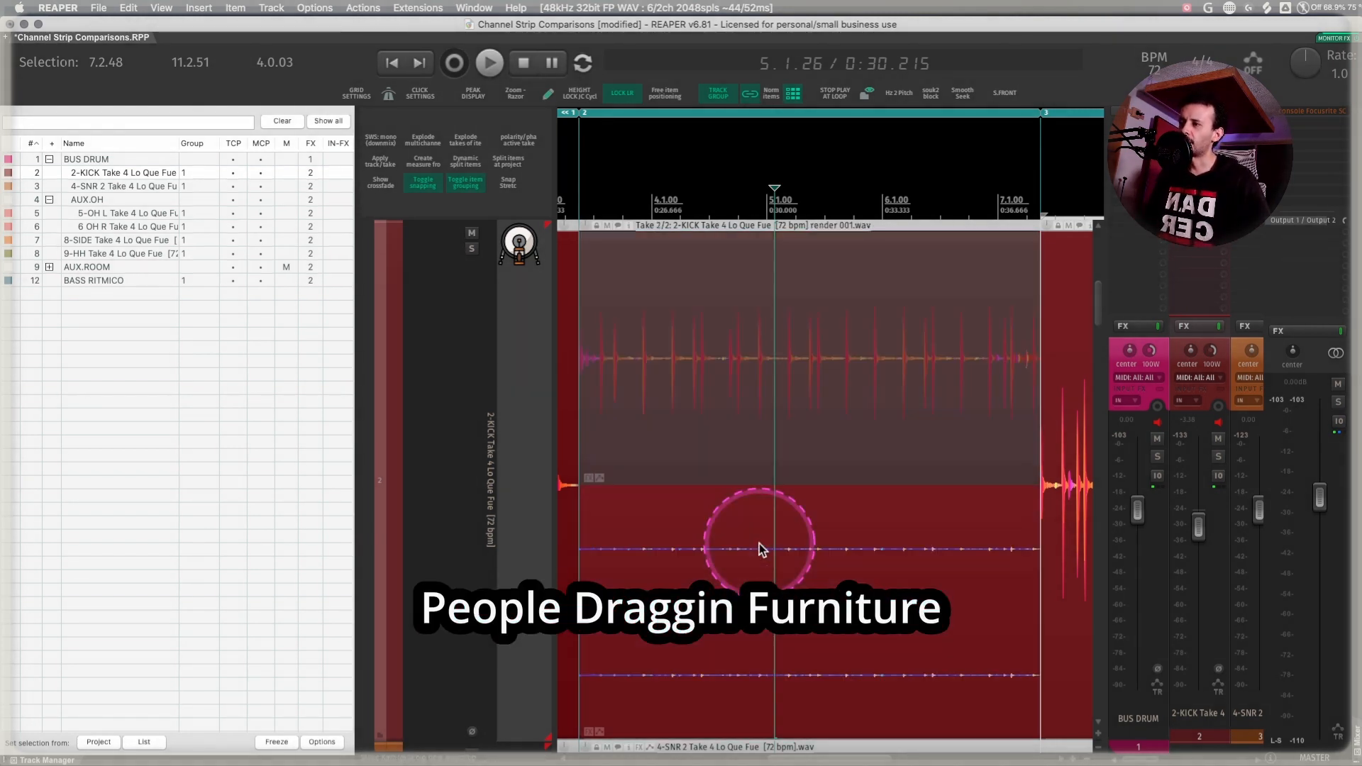
{"action": "key", "text": "t"}
{"action": "key", "text": "t"}
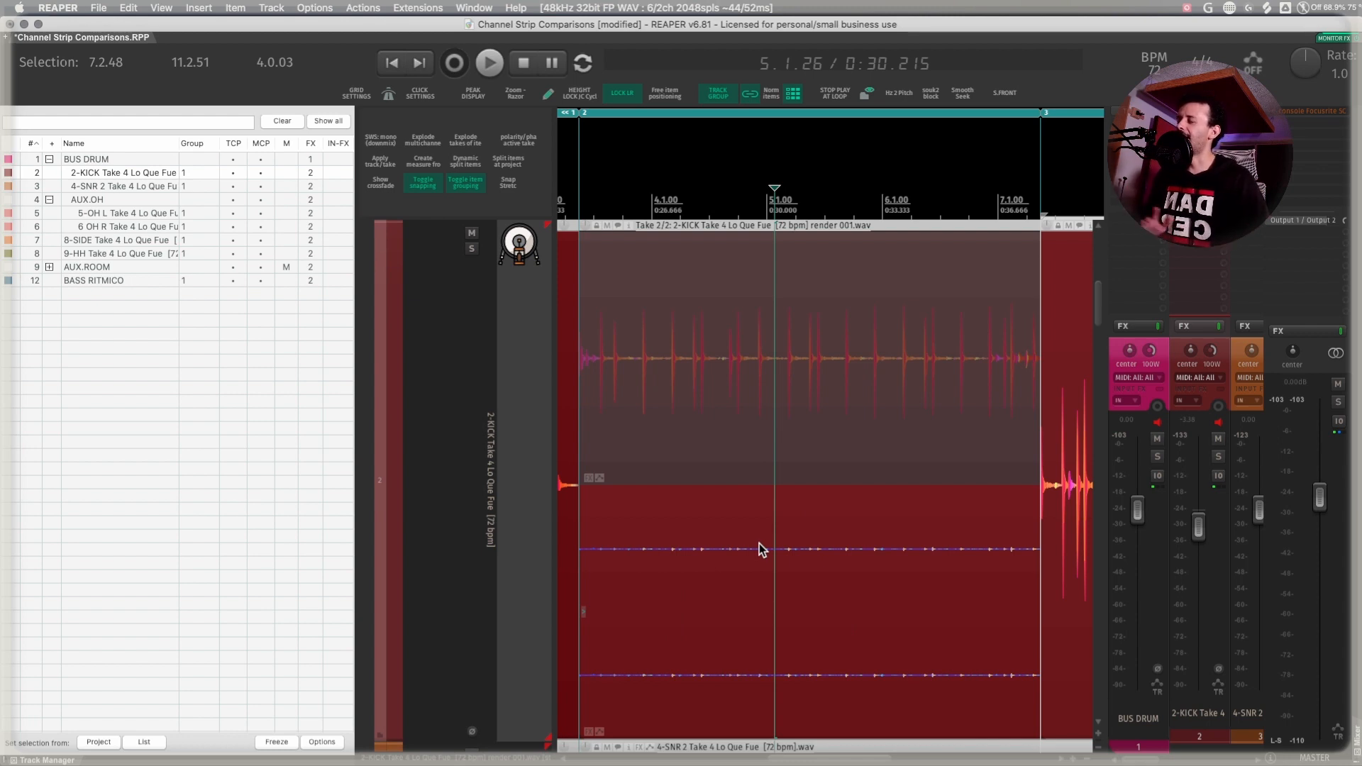
- Set the rendered kick take's channel mode to Mono (downmix)
{"action": "right_click", "coordinate": [759, 544]}
{"action": "left_click", "coordinate": [868, 237]}
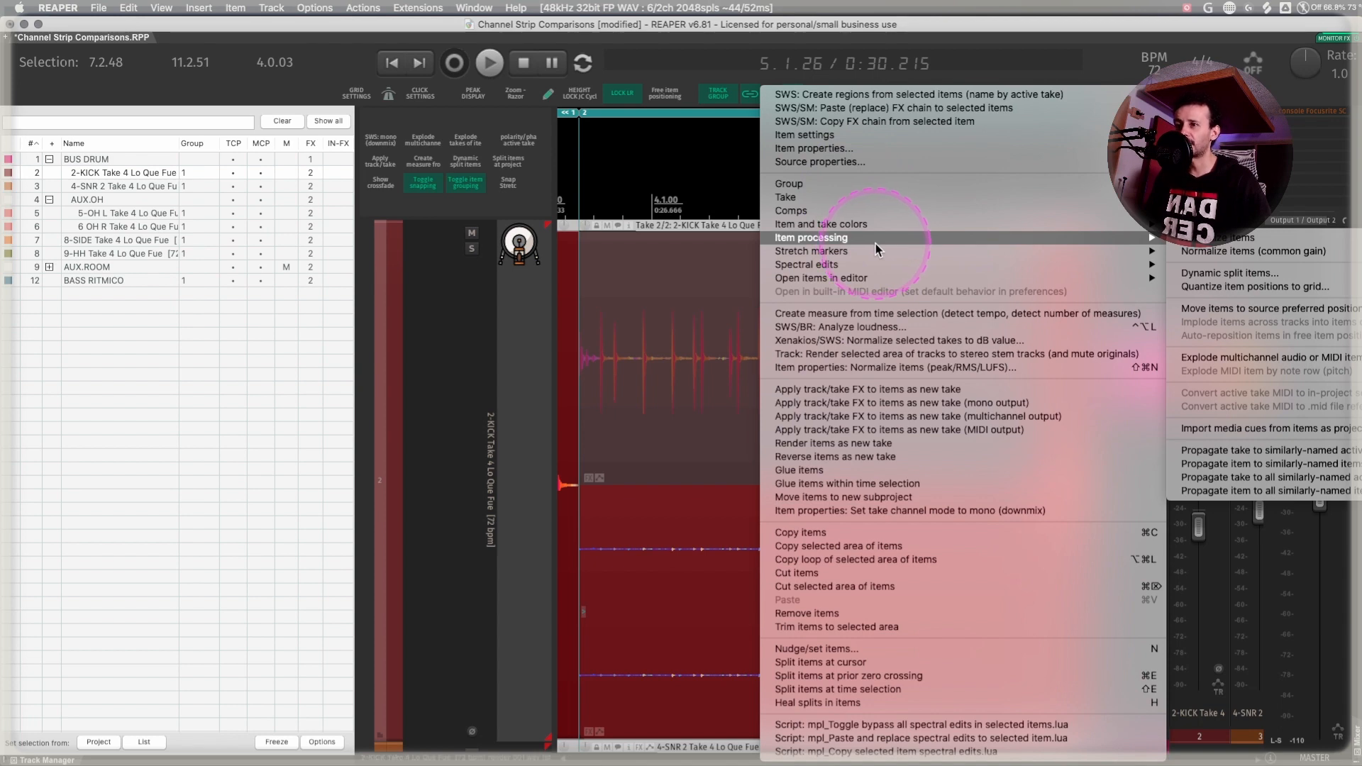
{"action": "left_click", "coordinate": [900, 135]}
{"action": "left_click", "coordinate": [1276, 278]}
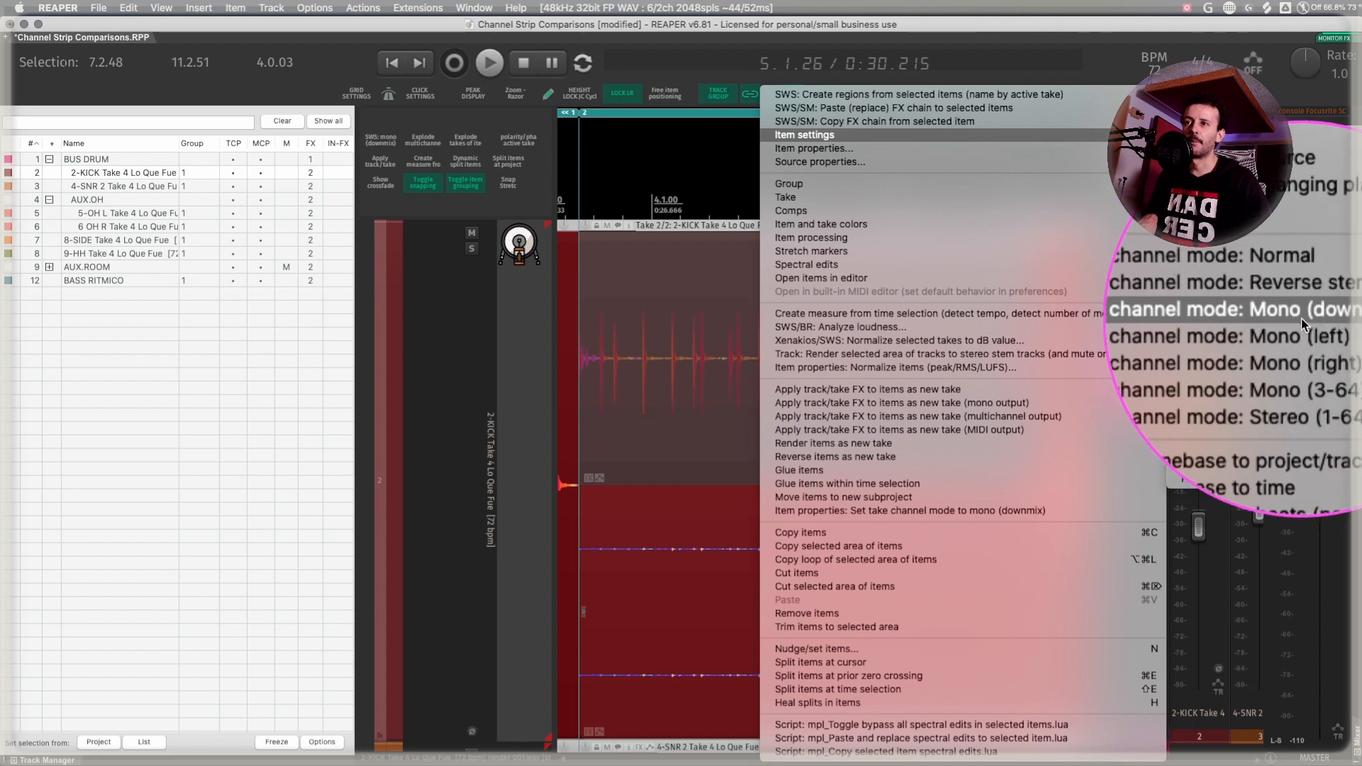
{"action": "left_click", "coordinate": [1278, 316]}
{"action": "left_click", "coordinate": [694, 598]}
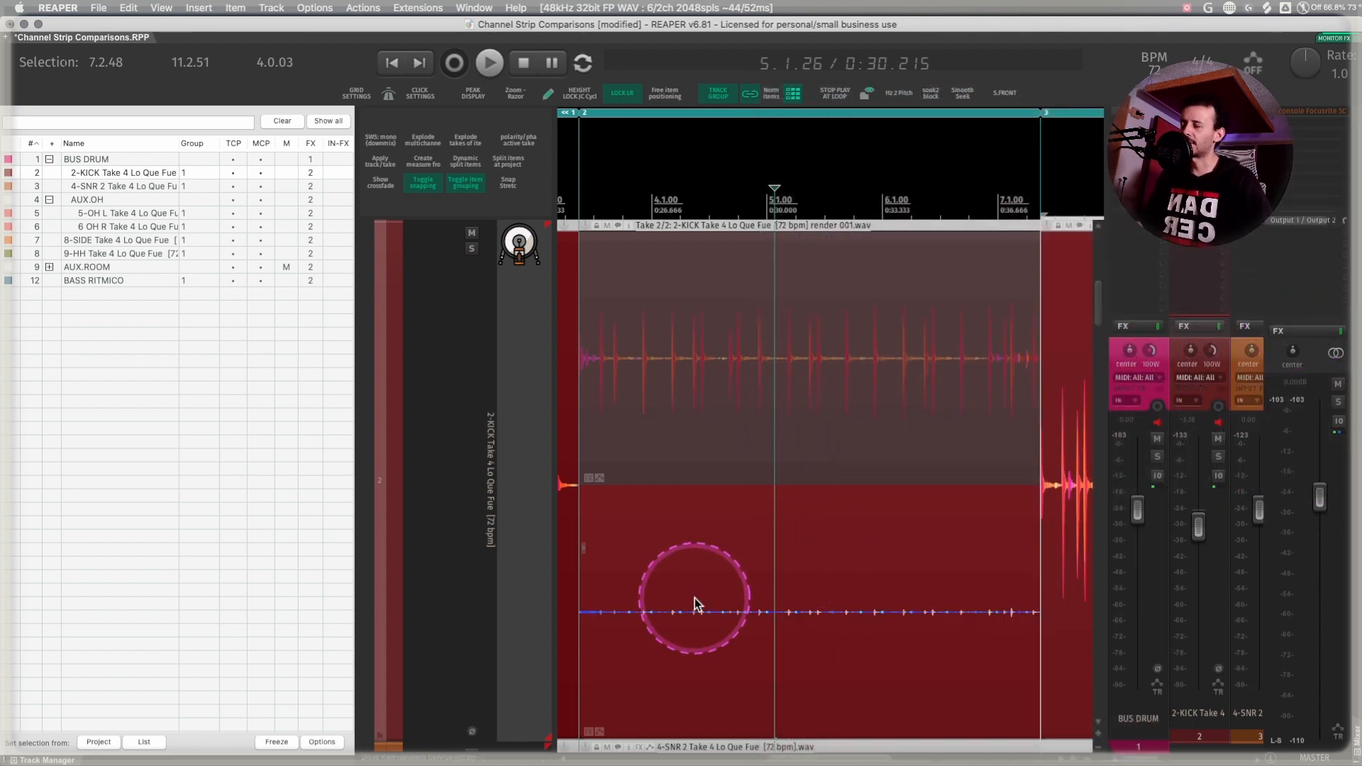
- Draft a custom action combining Render items to new take with Set take channel mode to mono (downmix), and discard it
{"action": "key", "text": "?"}
{"action": "left_click_drag", "start_coordinate": [568, 345], "coordinate": [498, 280]}
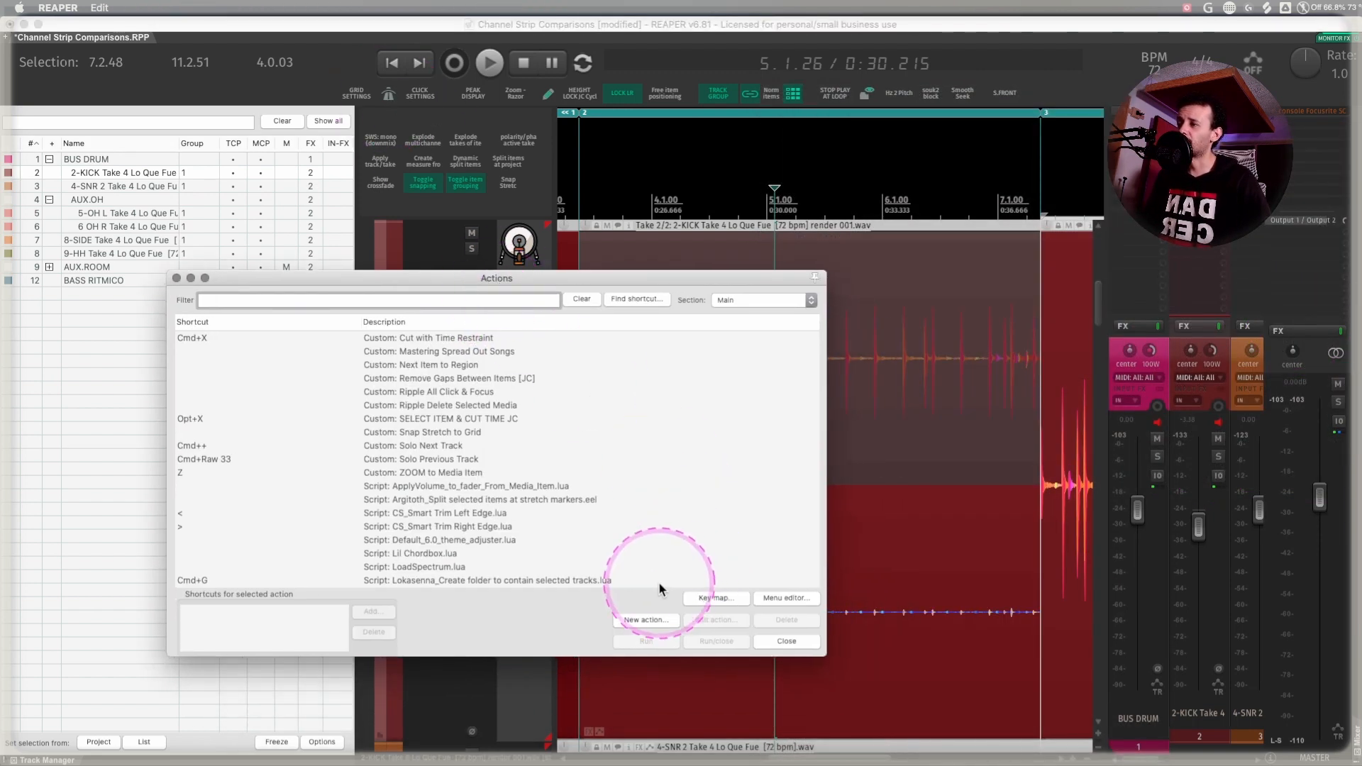
{"action": "left_click", "coordinate": [657, 617]}
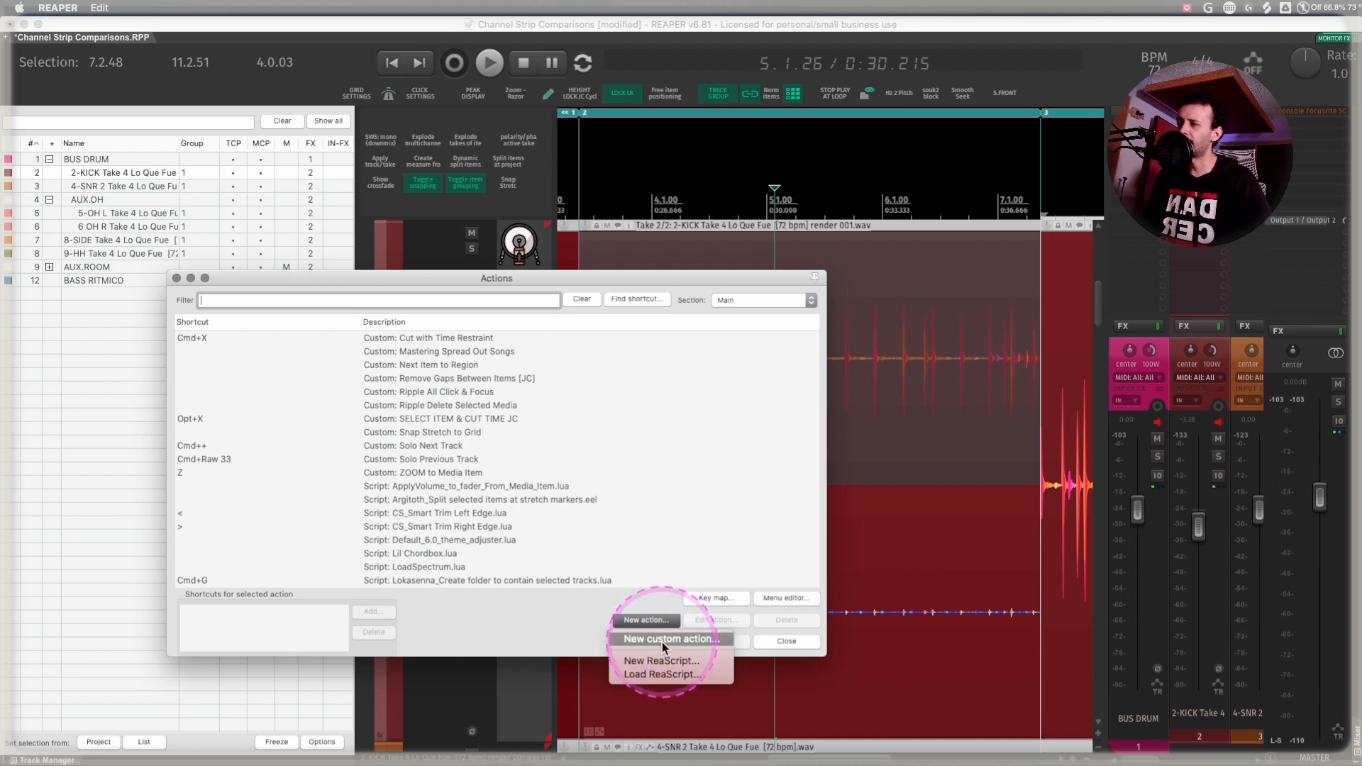
{"action": "left_click", "coordinate": [662, 641]}
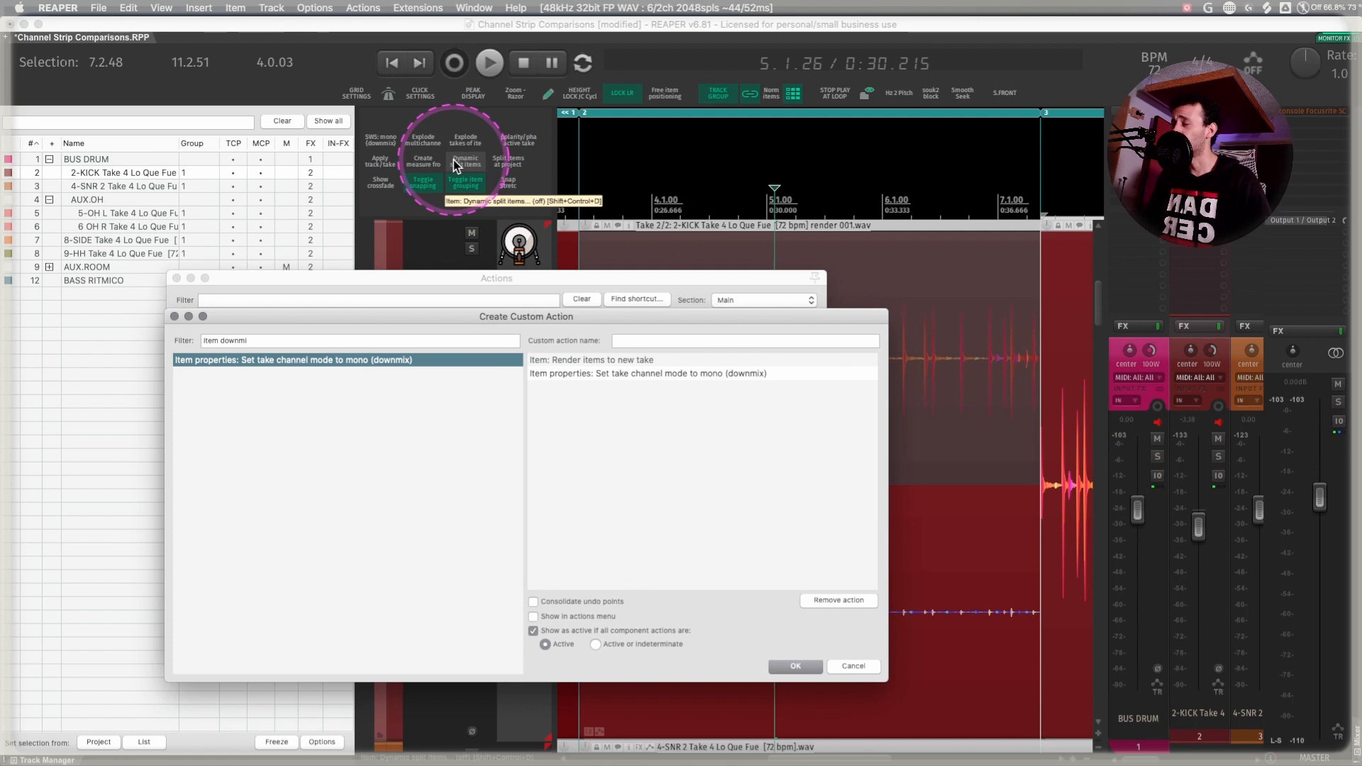
{"action": "left_click", "coordinate": [177, 316]}
{"action": "left_click", "coordinate": [177, 278]}
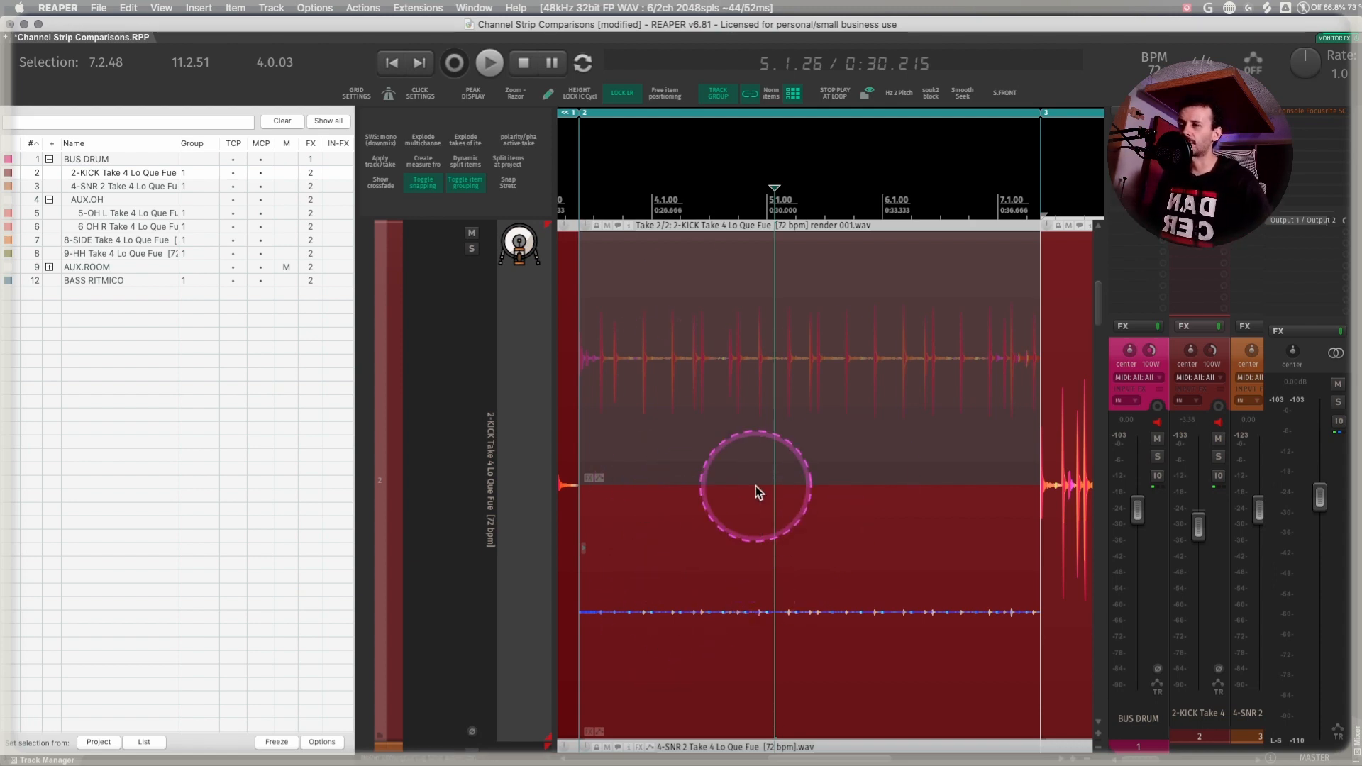
- Undo the mono downmix, the rendered take and the ReaEQ insertion on the kick item
{"action": "key", "text": "super+z"}
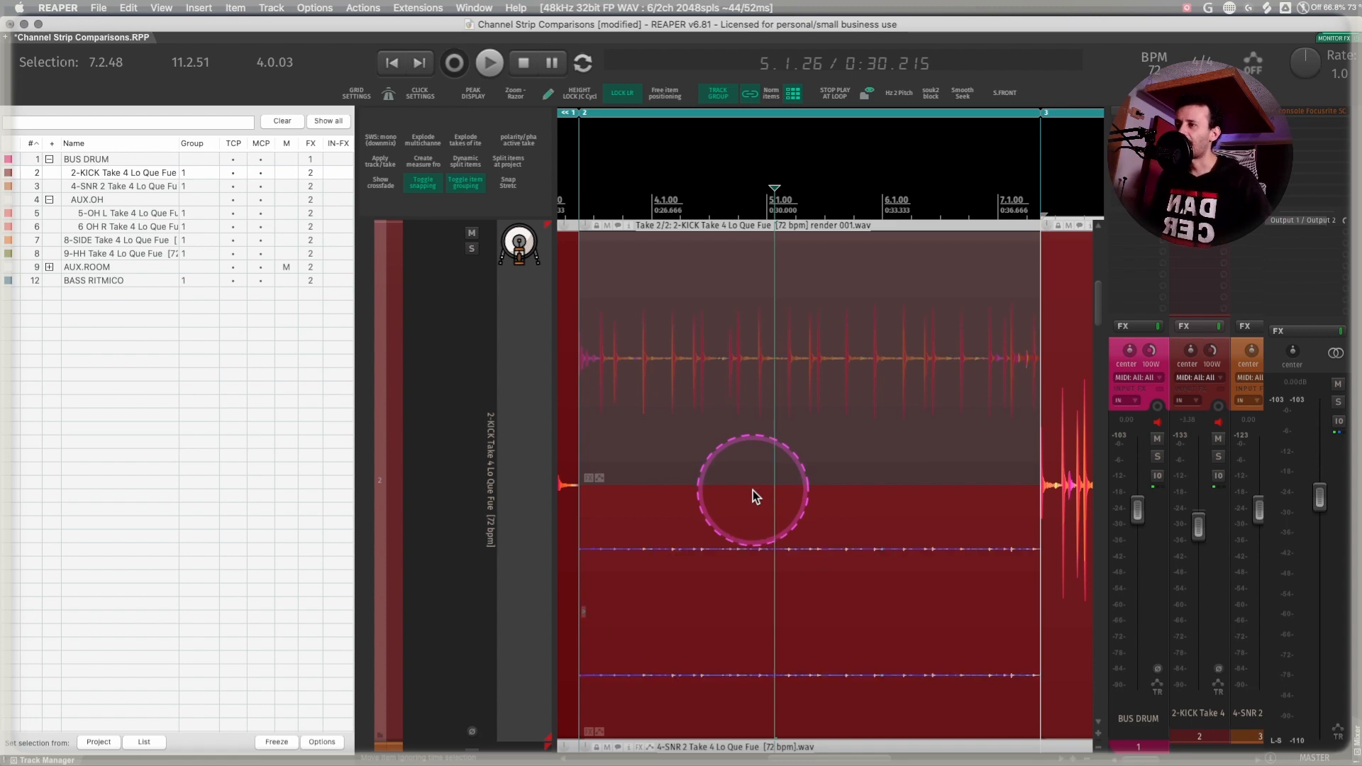
{"action": "key", "text": "super+z"}
{"action": "scroll", "coordinate": [756, 381], "scroll_direction": "down", "scroll_amount": 10}
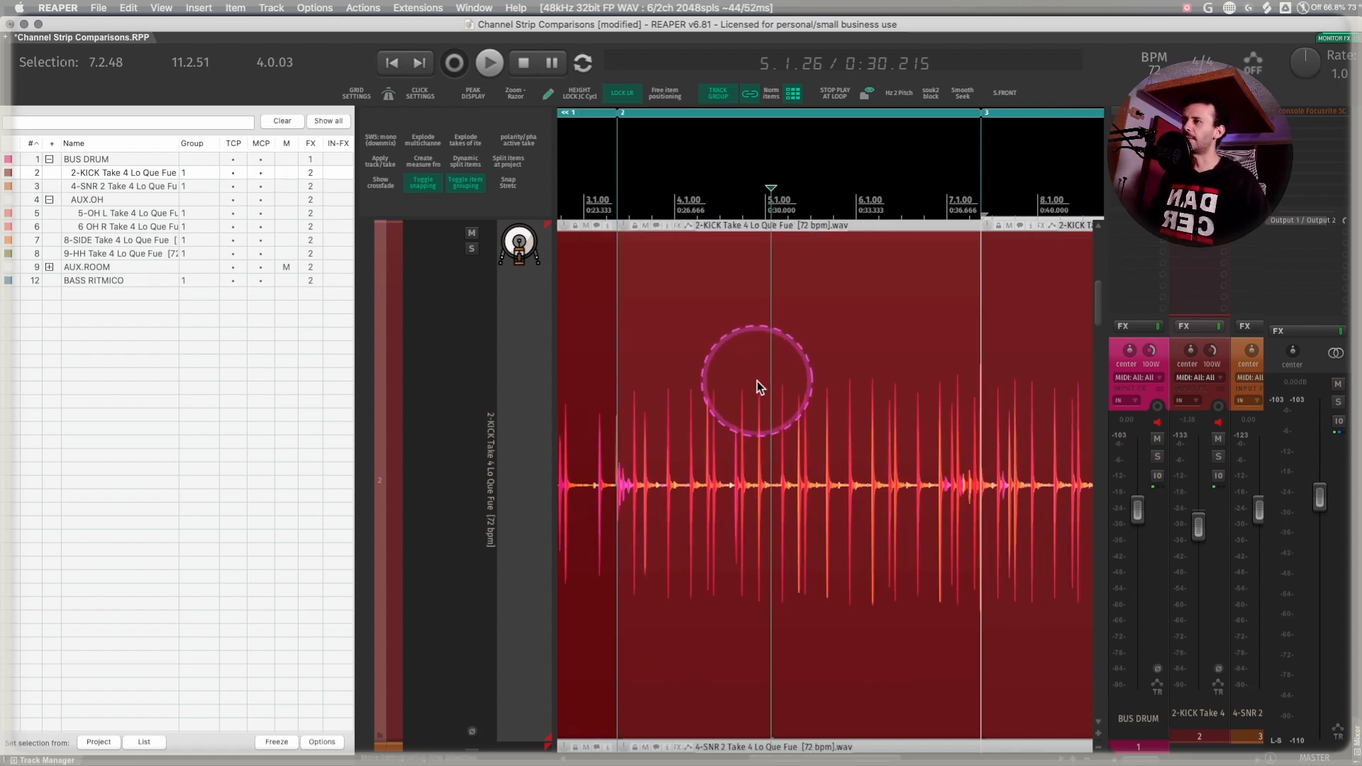
- Duplicate the 2-KICK track and recolor the copy blue
{"action": "key", "text": "z"}
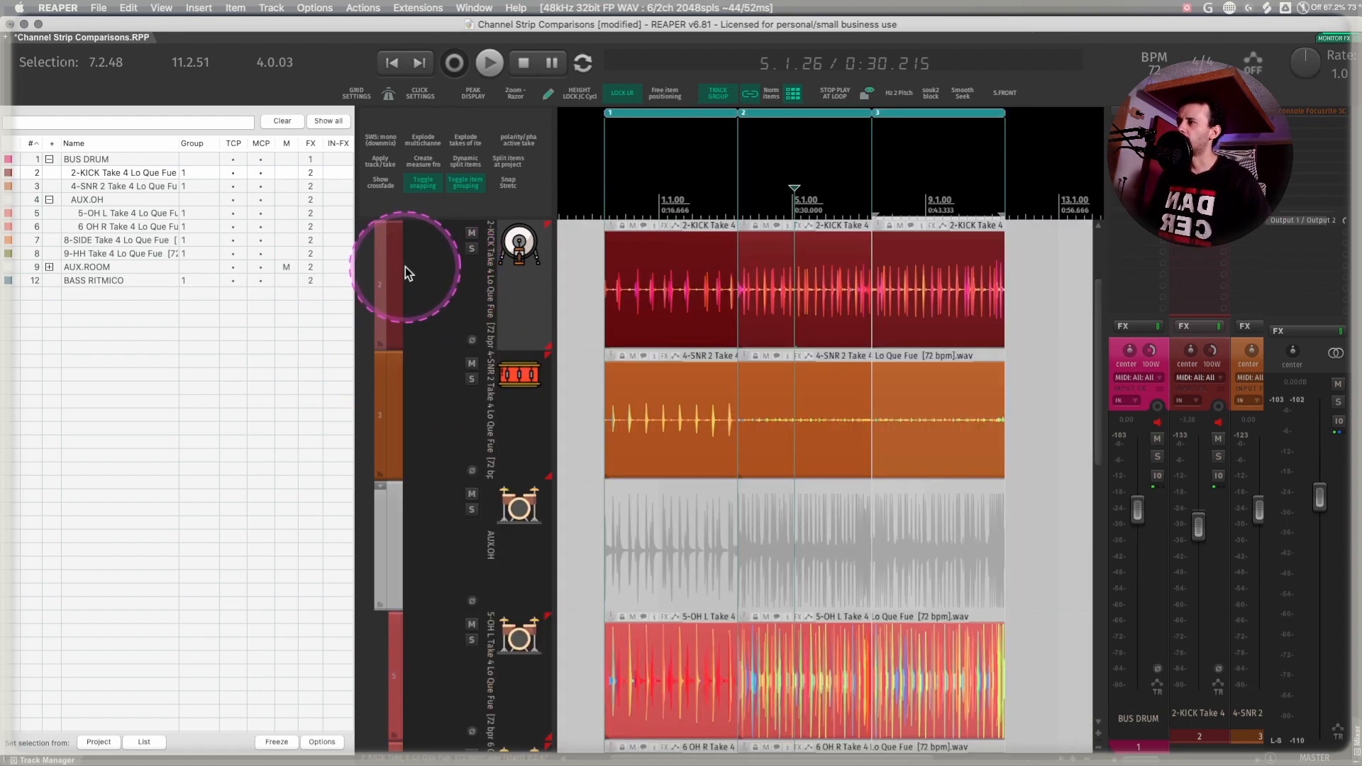
{"action": "key", "text": "super+d"}
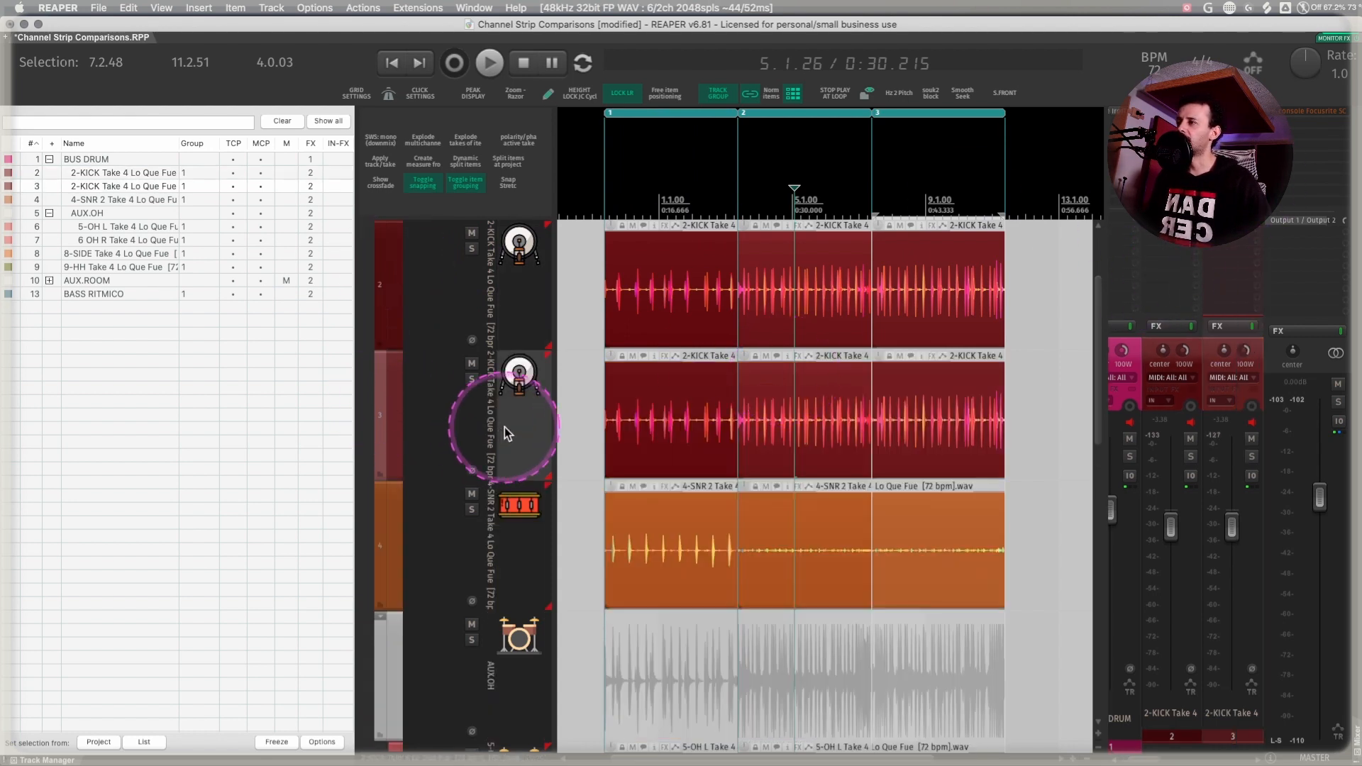
{"action": "double_click", "coordinate": [388, 416]}
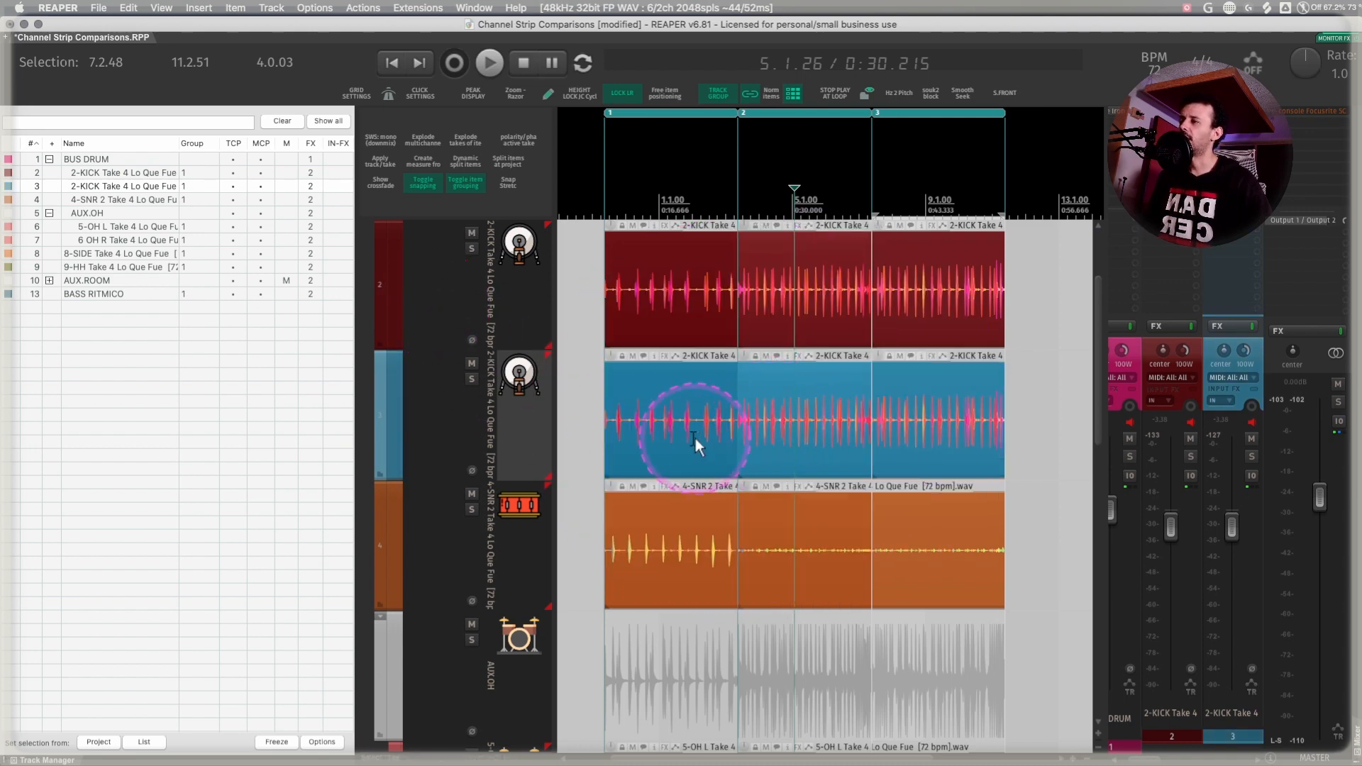
- Mute the original dark-red kick track above its blue duplicate
{"action": "left_click_drag", "start_coordinate": [581, 404], "coordinate": [1015, 395]}
{"action": "left_click", "coordinate": [851, 395]}
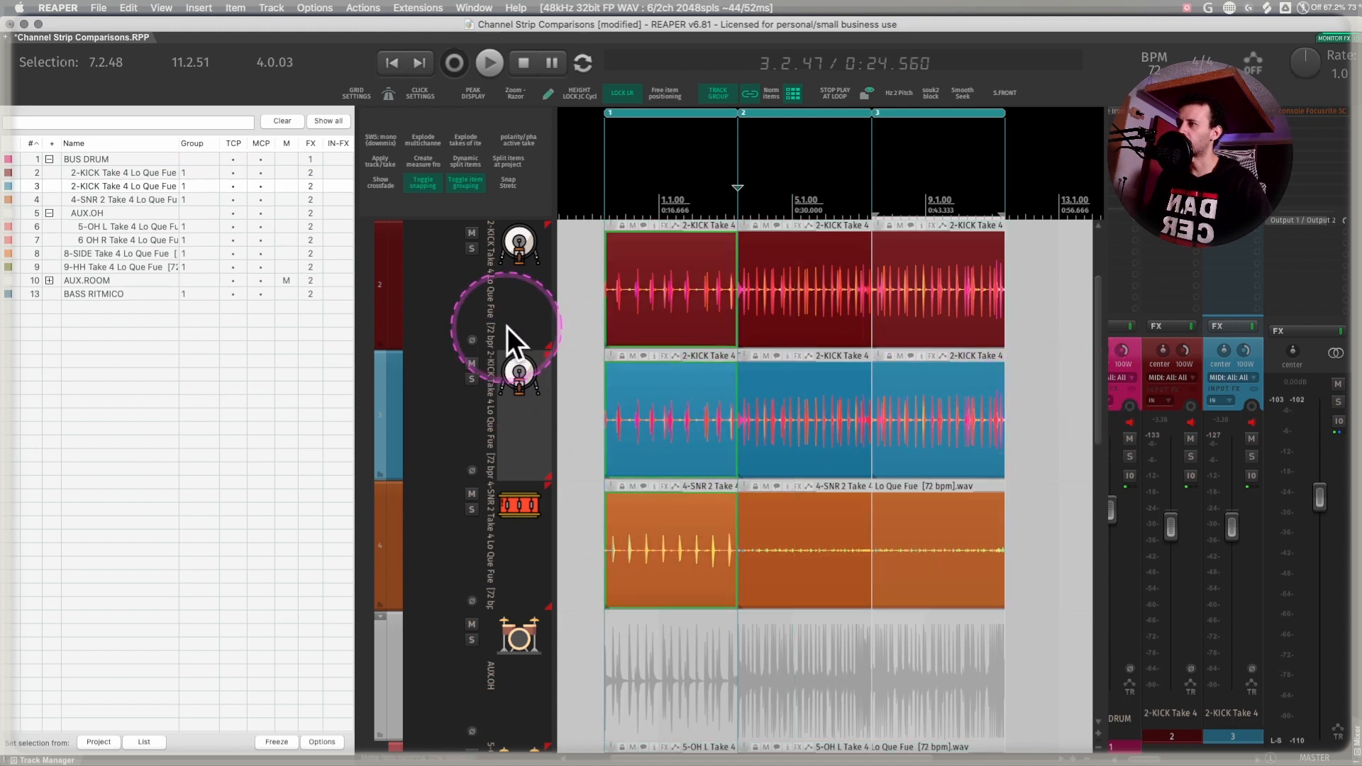
{"action": "left_click", "coordinate": [597, 278]}
{"action": "key", "text": "Page_Down"}
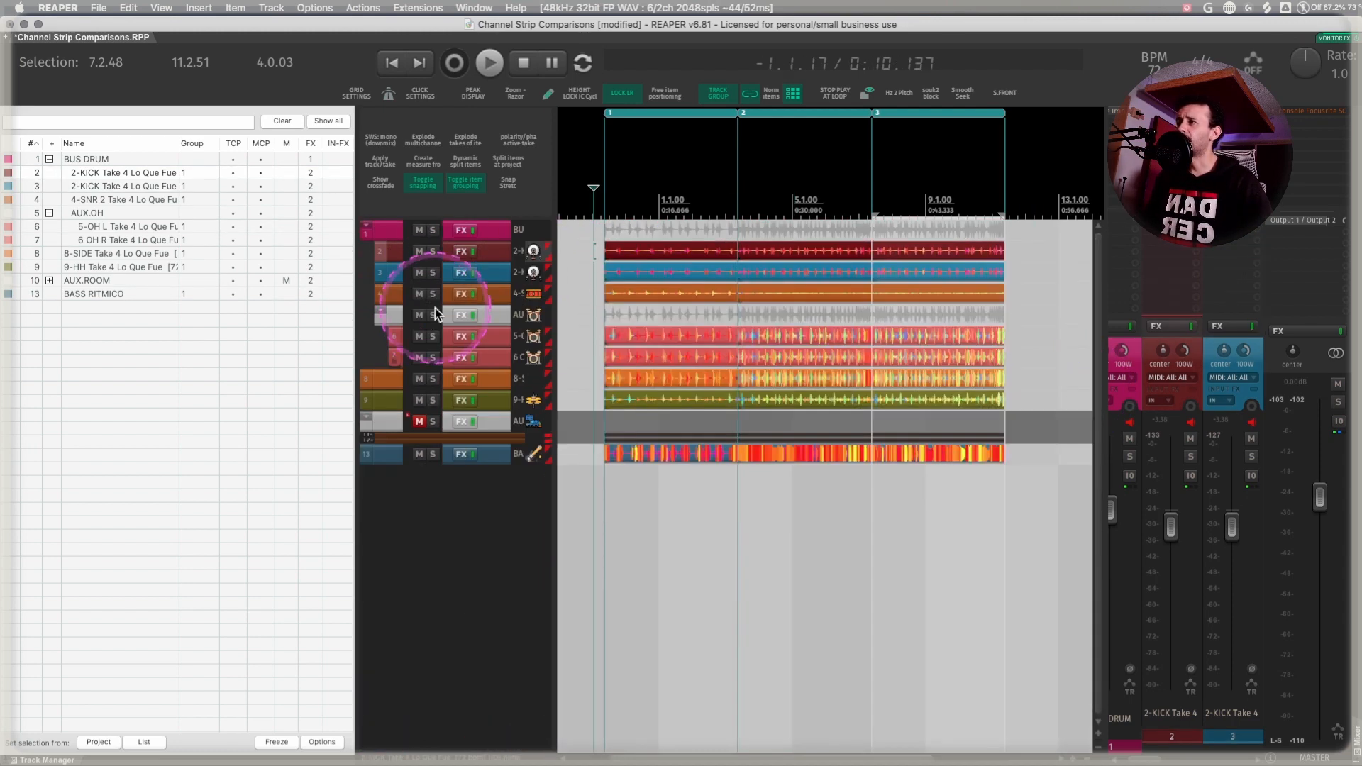
{"action": "left_click", "coordinate": [418, 253]}
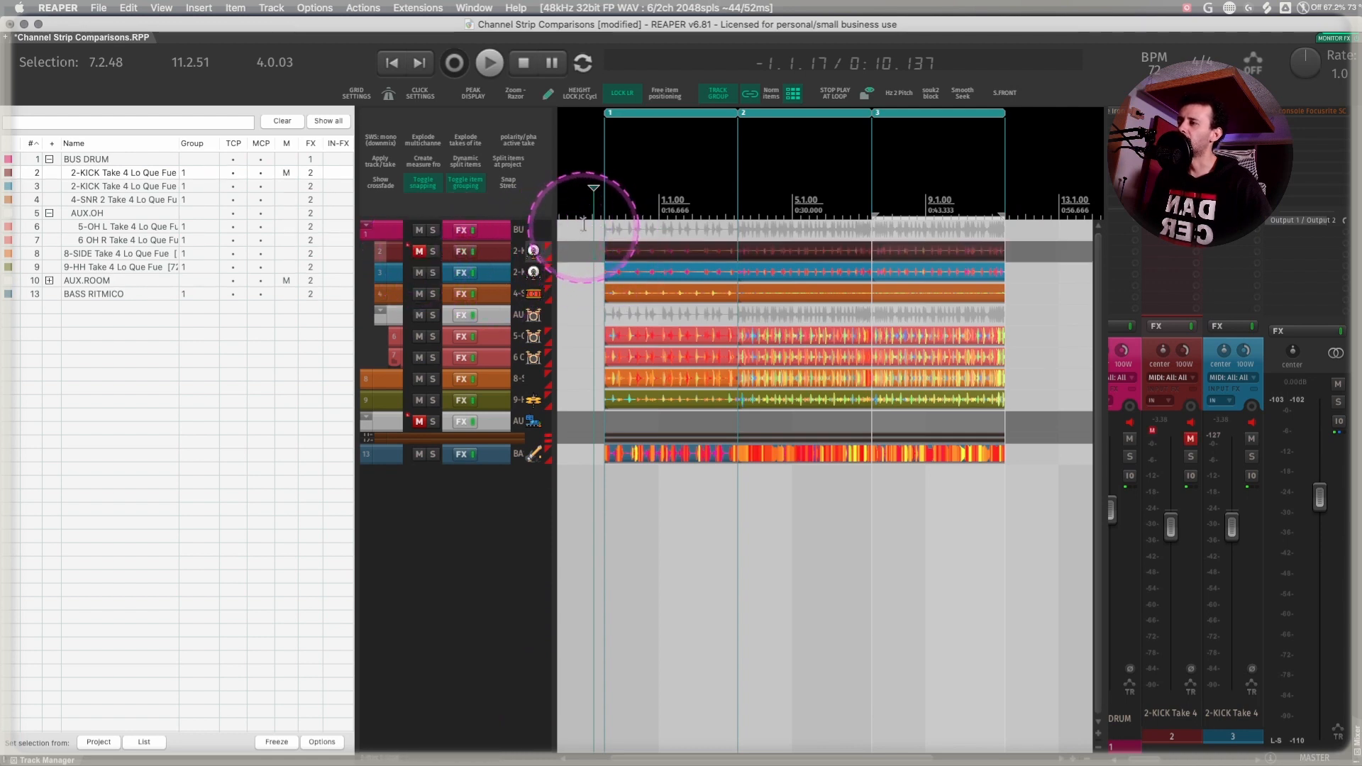
{"action": "key", "text": "ctrl+Page_Down"}
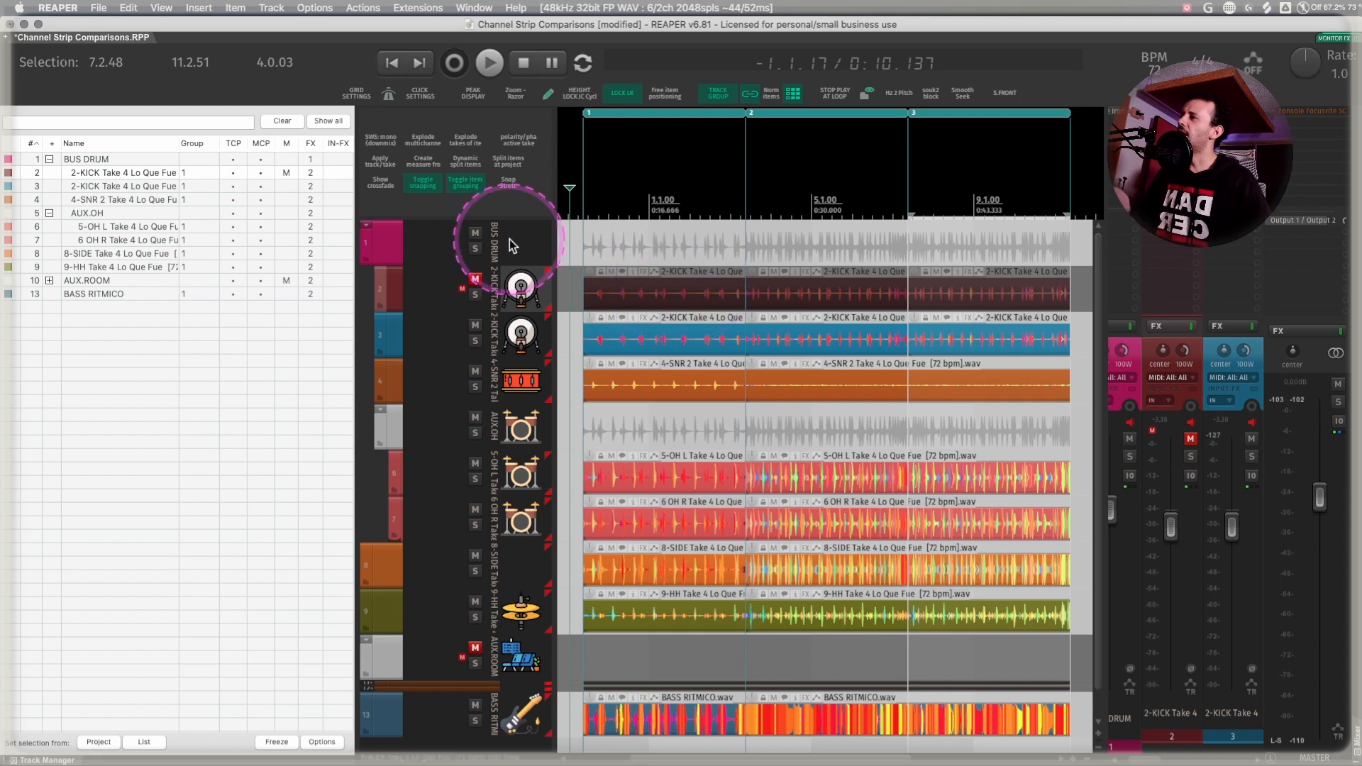
- Hide the muted original kick track from both the track control panel and the mixer using the Track Manager
{"action": "left_click", "coordinate": [287, 175]}
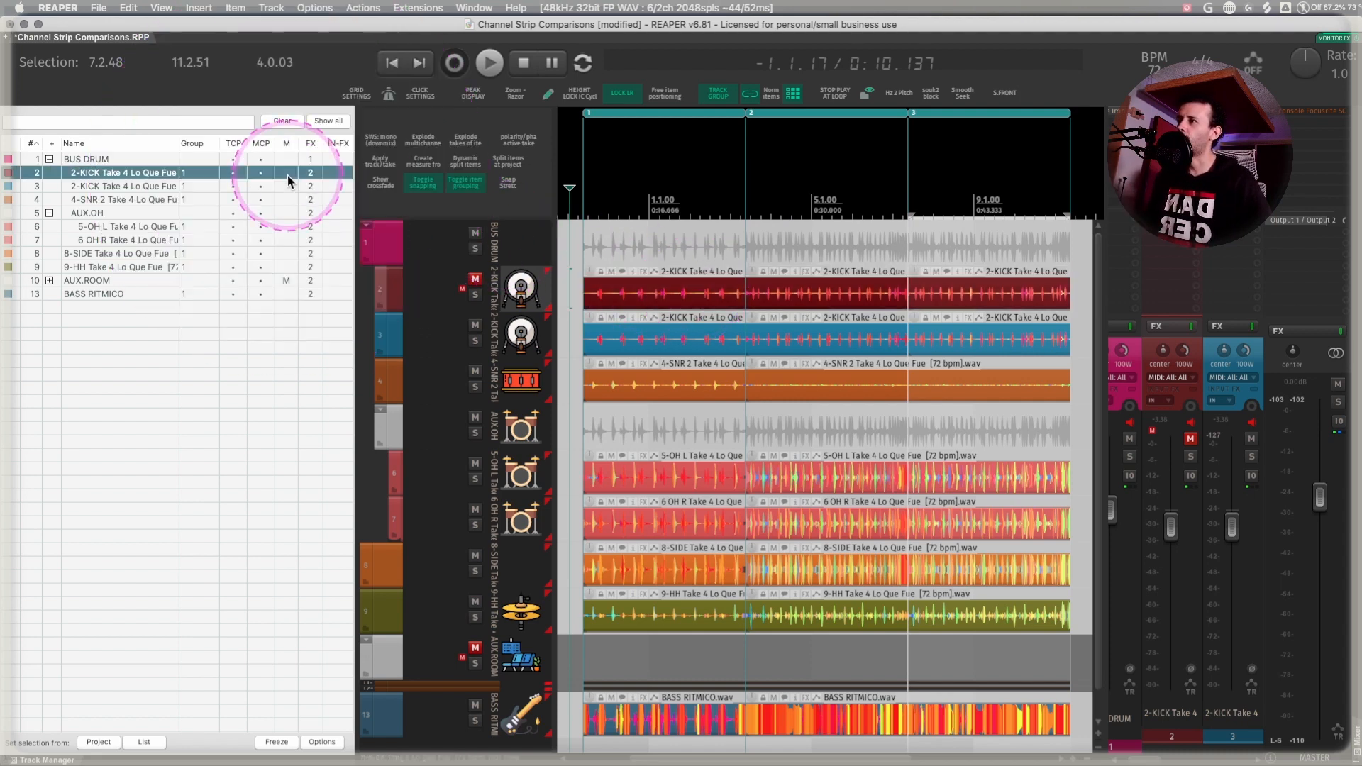
{"action": "left_click", "coordinate": [287, 174]}
{"action": "left_click", "coordinate": [259, 176]}
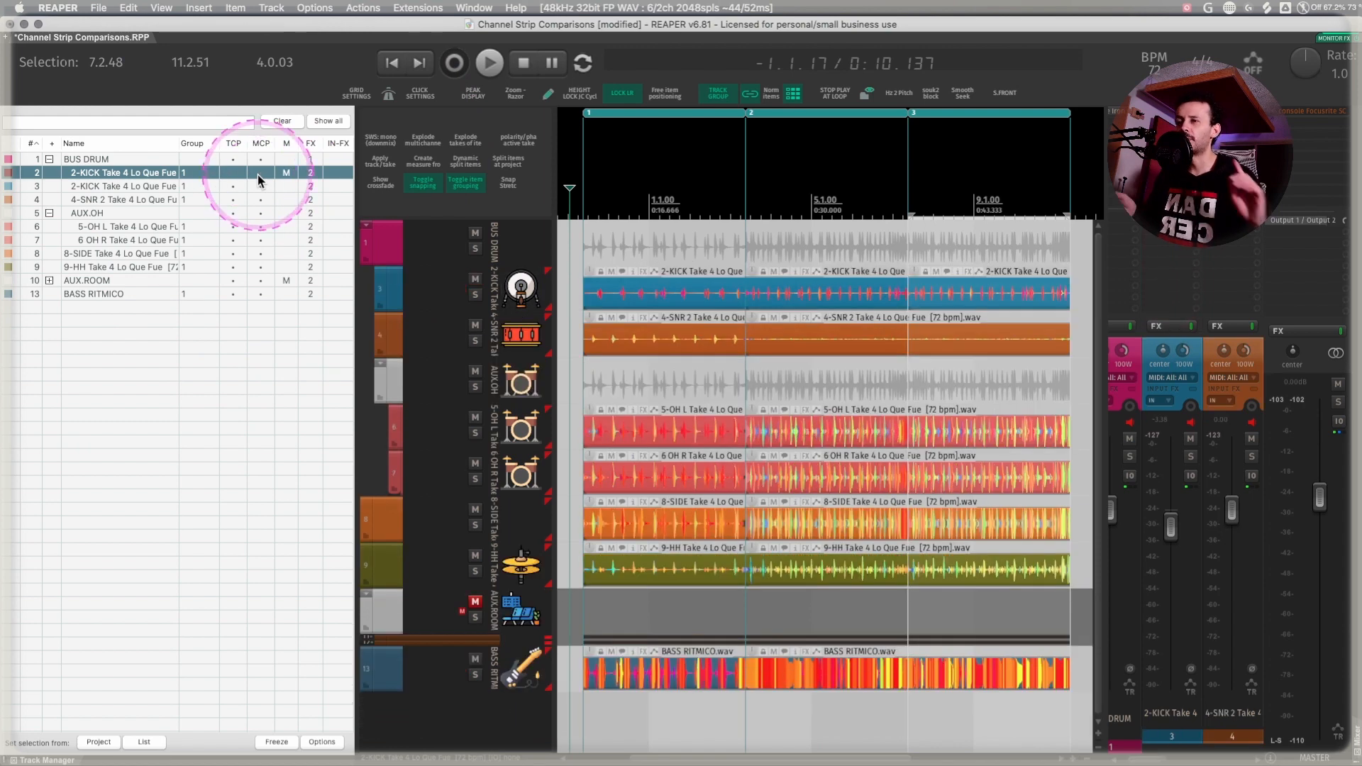
- Widen the mixer by about one channel and narrow the track control panel down to its color strips
{"action": "left_click", "coordinate": [1107, 365]}
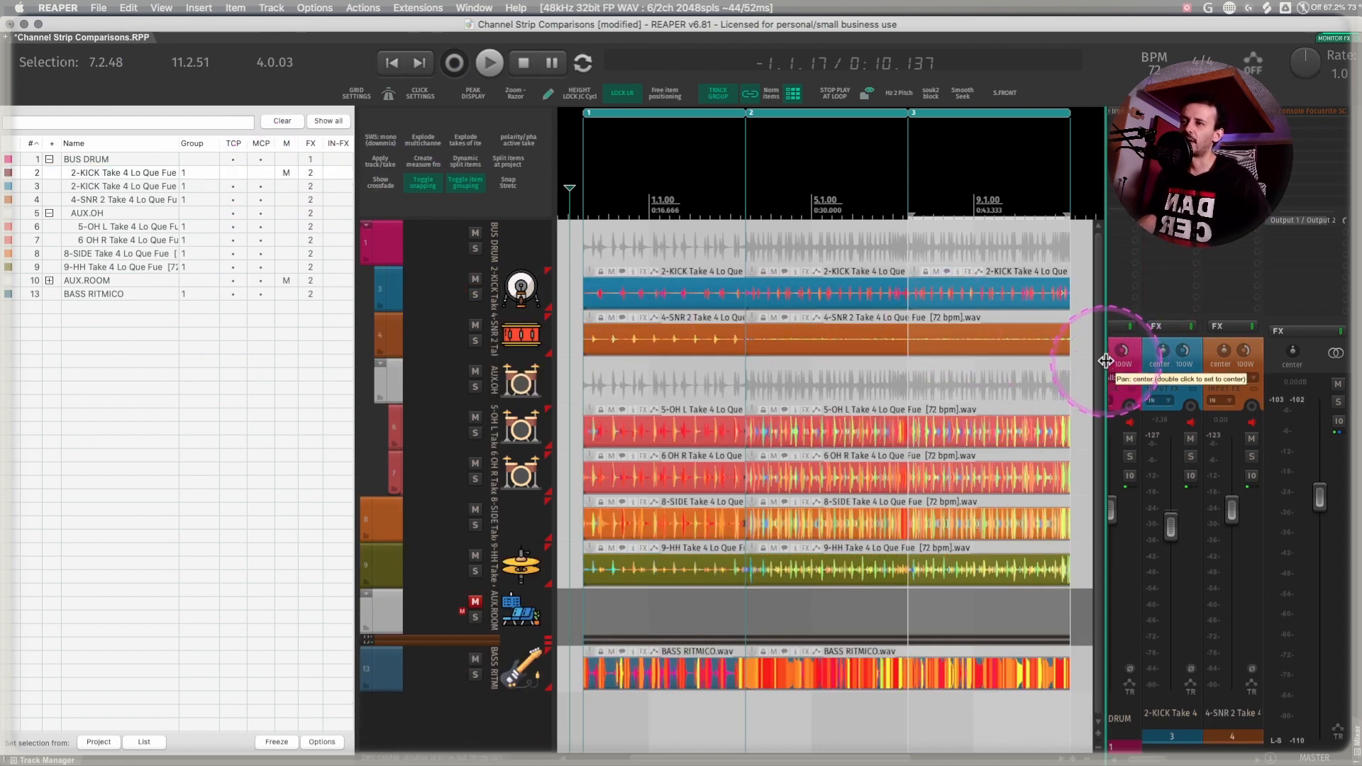
{"action": "left_click_drag", "start_coordinate": [1106, 361], "coordinate": [1046, 361]}
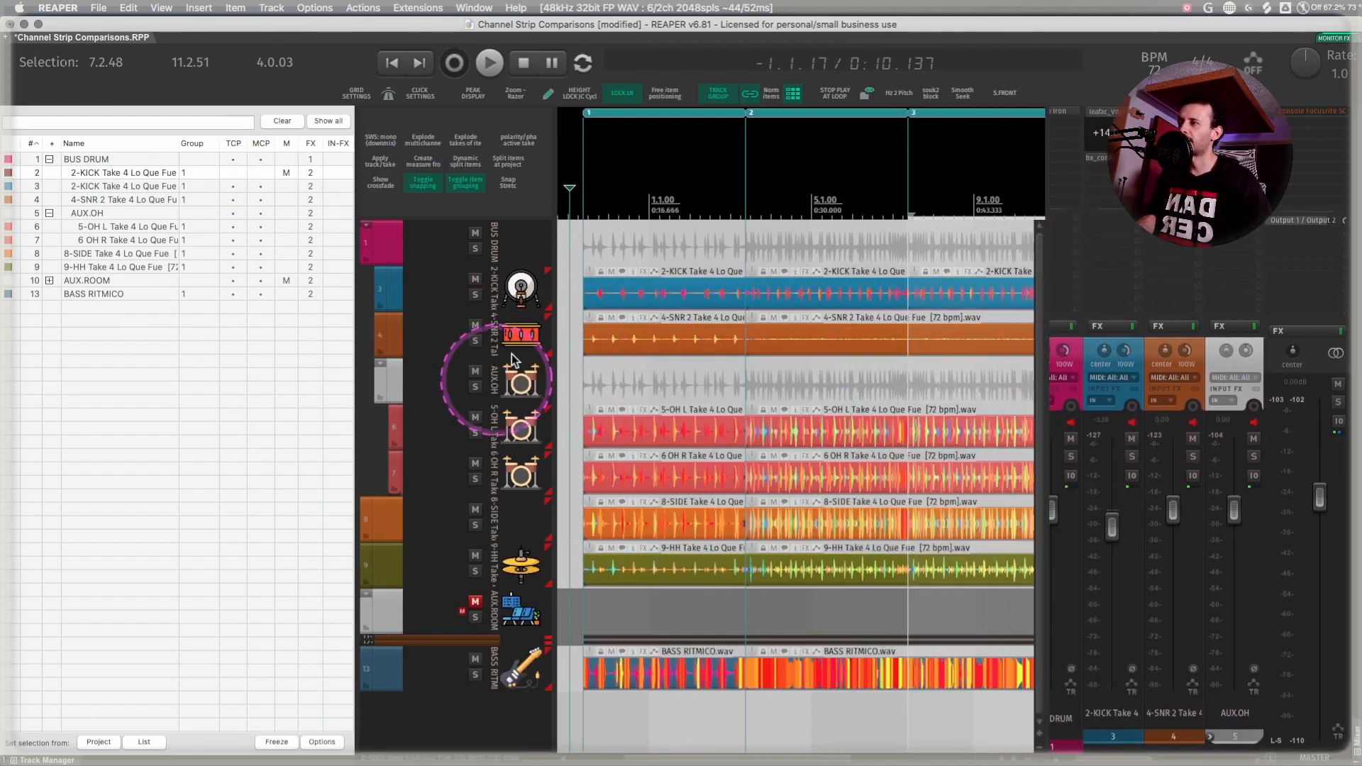
{"action": "left_click_drag", "start_coordinate": [558, 263], "coordinate": [420, 260]}
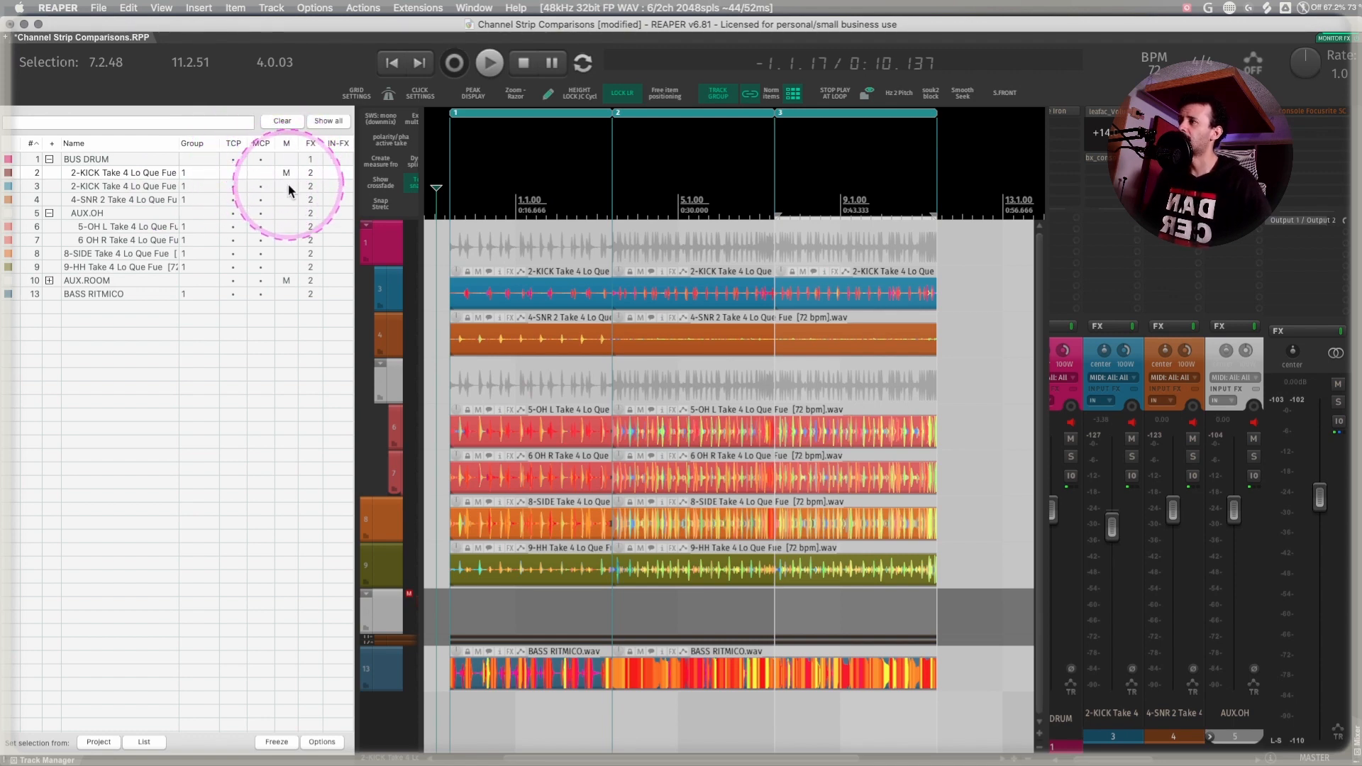
- Check the Track Manager's Link TCP/mixer visibility option and widen the mixer to fit the channels from BUS DRUM through BASS RITMICO
{"action": "right_click", "coordinate": [229, 175]}
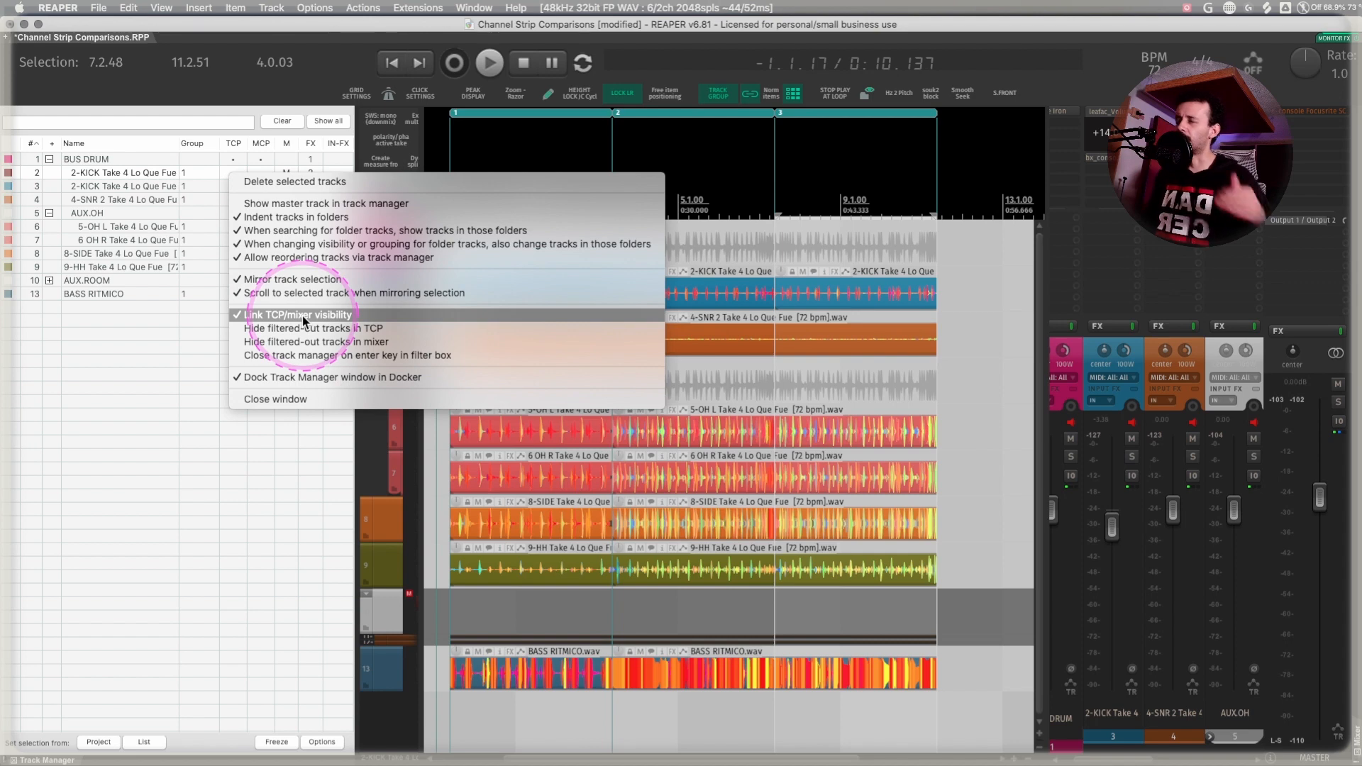
{"action": "left_click", "coordinate": [120, 352]}
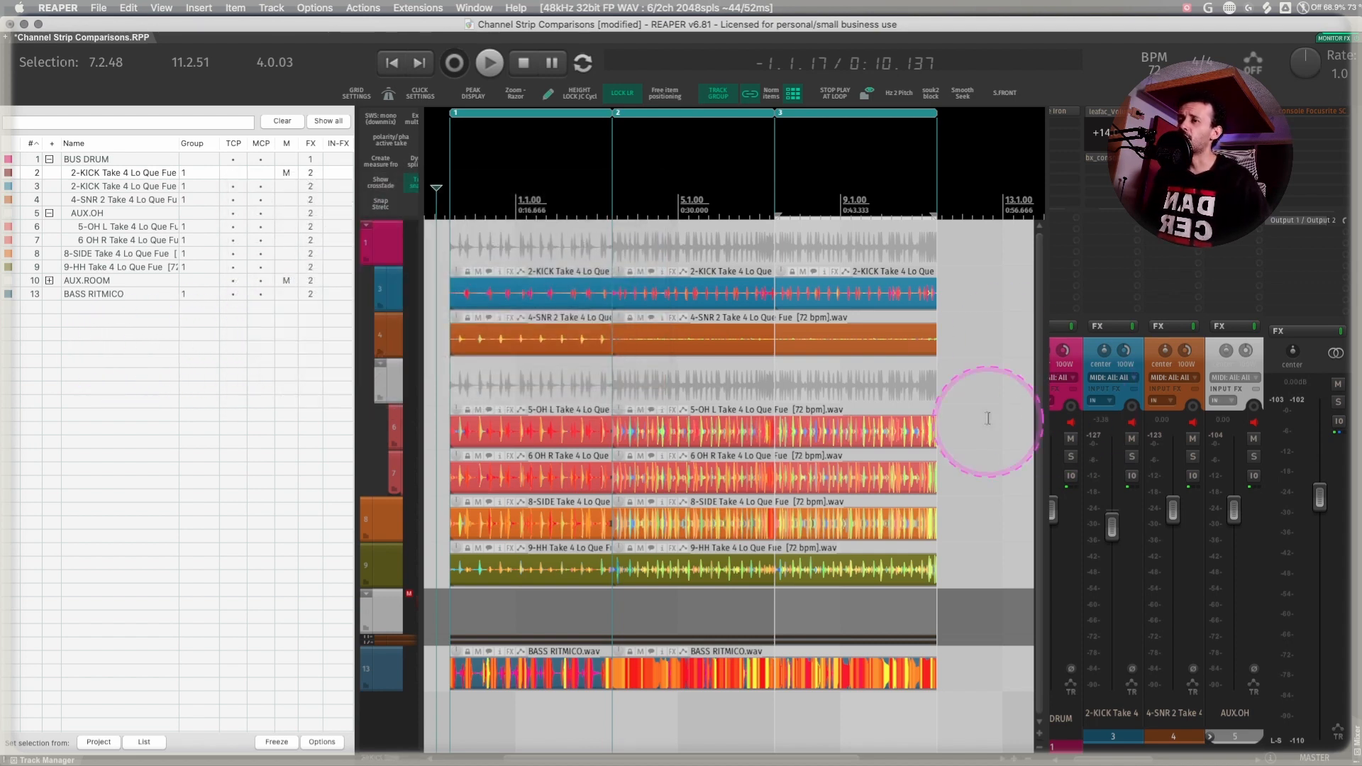
{"action": "left_click_drag", "start_coordinate": [1048, 365], "coordinate": [715, 365]}
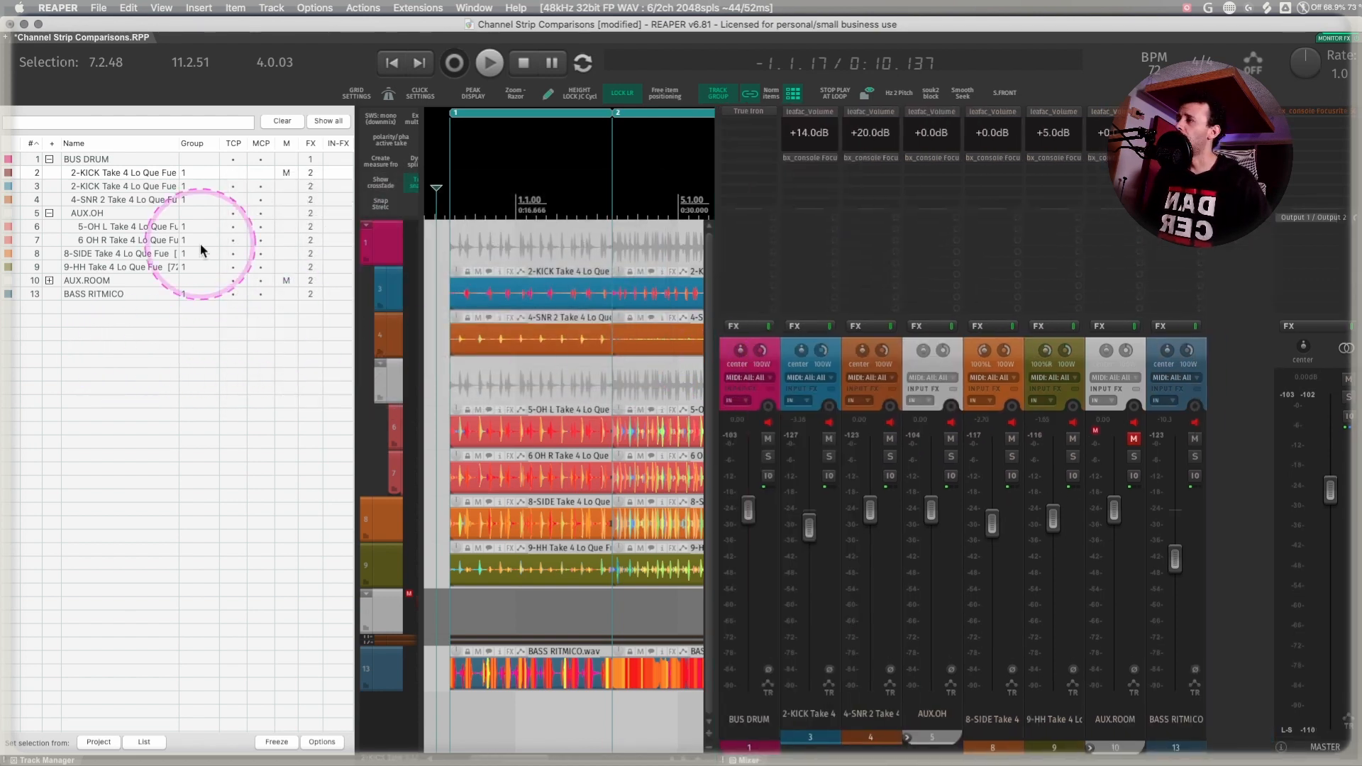
- Add a new track named DELAY directly below the BUS DRUM folder track
{"action": "left_click", "coordinate": [402, 251]}
{"action": "key", "text": "super+t"}
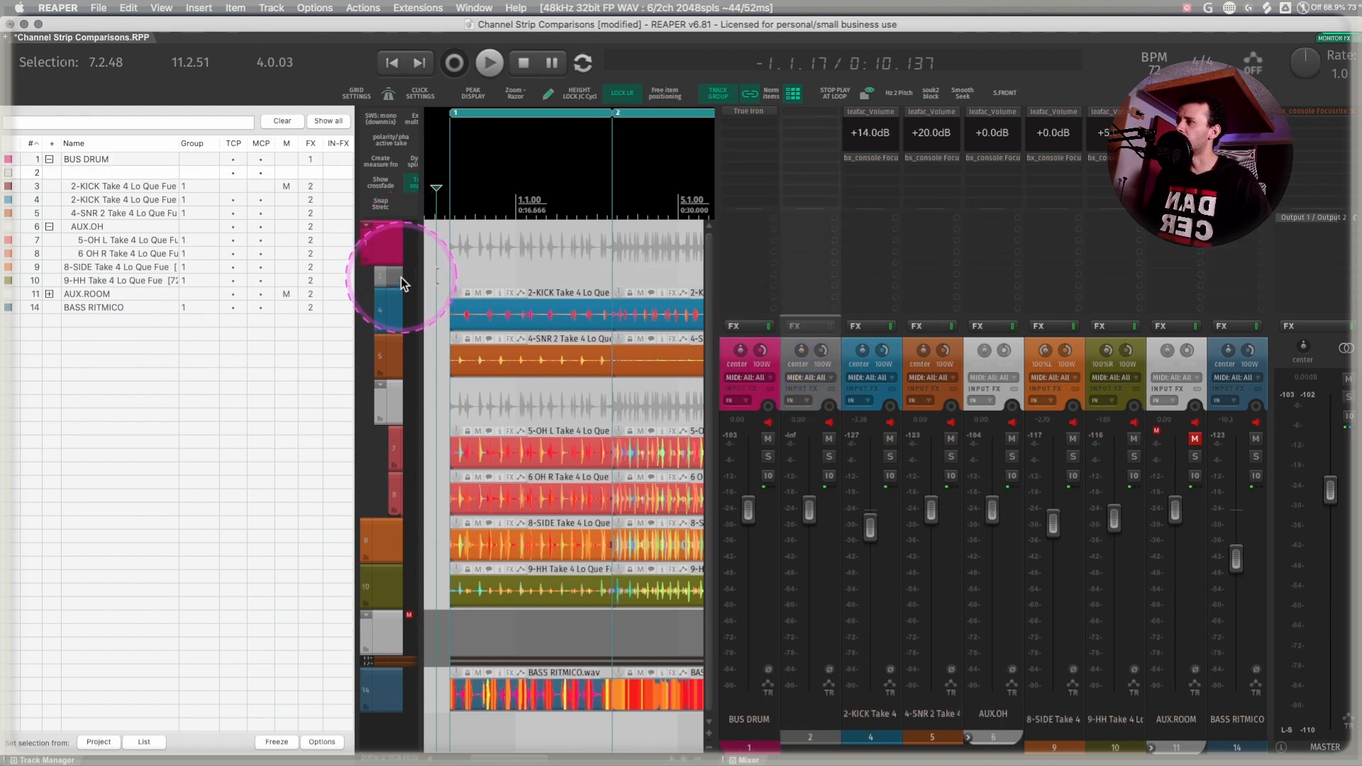
{"action": "type", "text": "DELAY"}
{"action": "key", "text": "Return"}
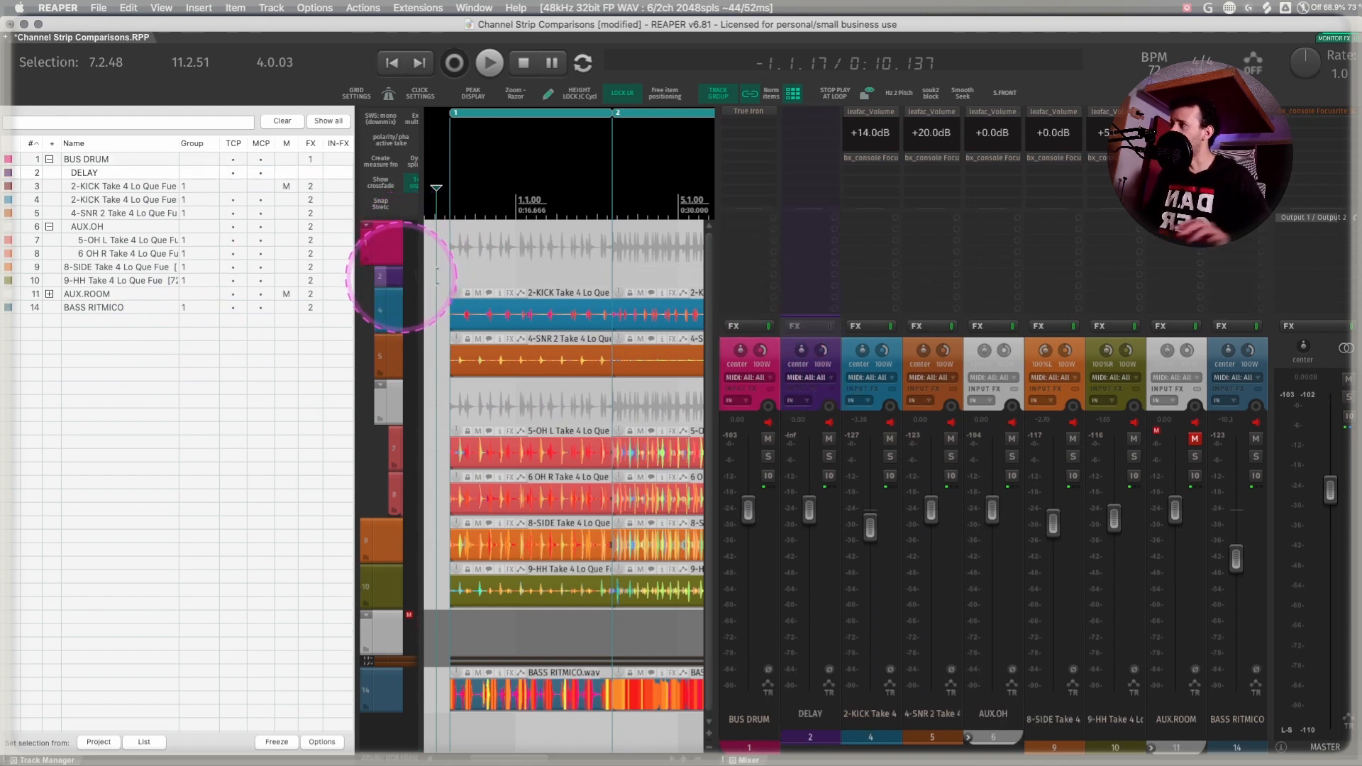
- Turn off Link TCP/mixer visibility in the Track Manager and hide the DELAY track from the track control panel only
{"action": "right_click", "coordinate": [236, 172]}
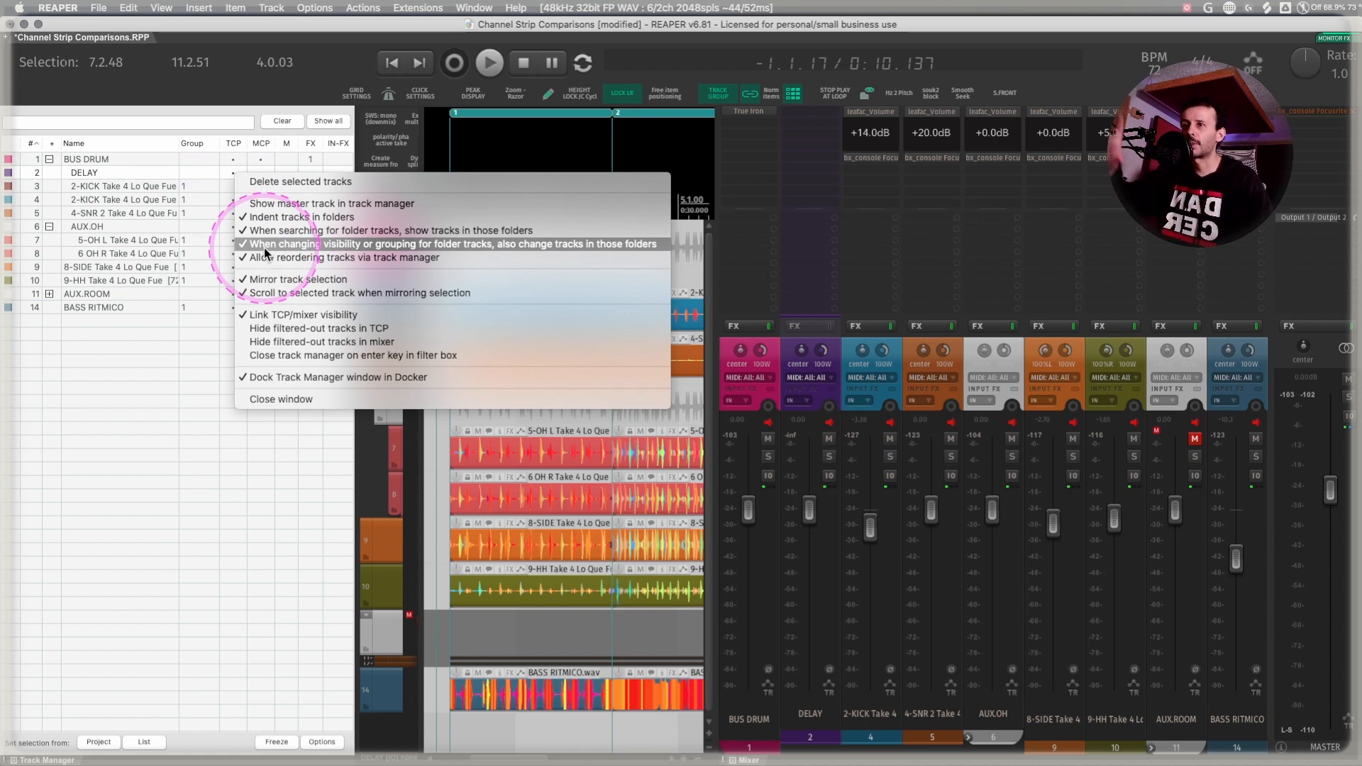
{"action": "left_click", "coordinate": [288, 314]}
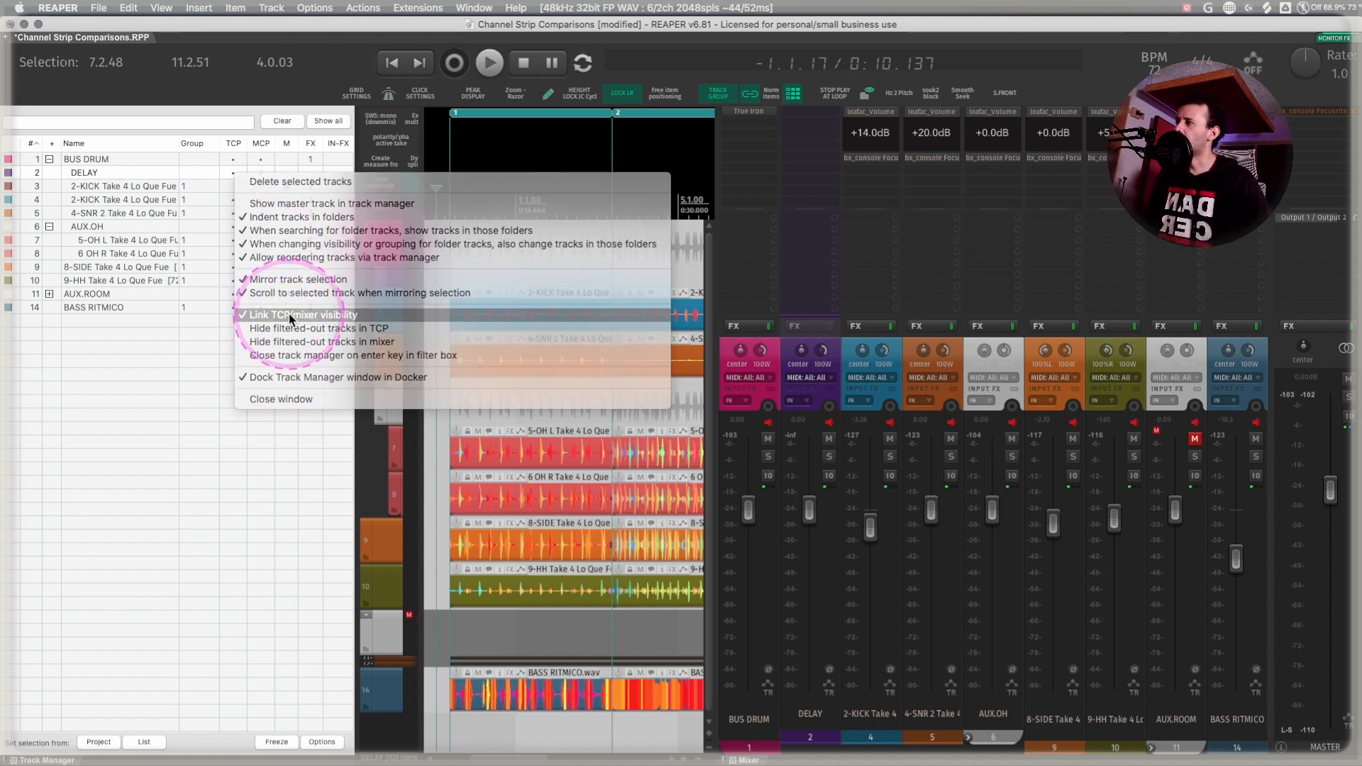
{"action": "left_click", "coordinate": [232, 173]}
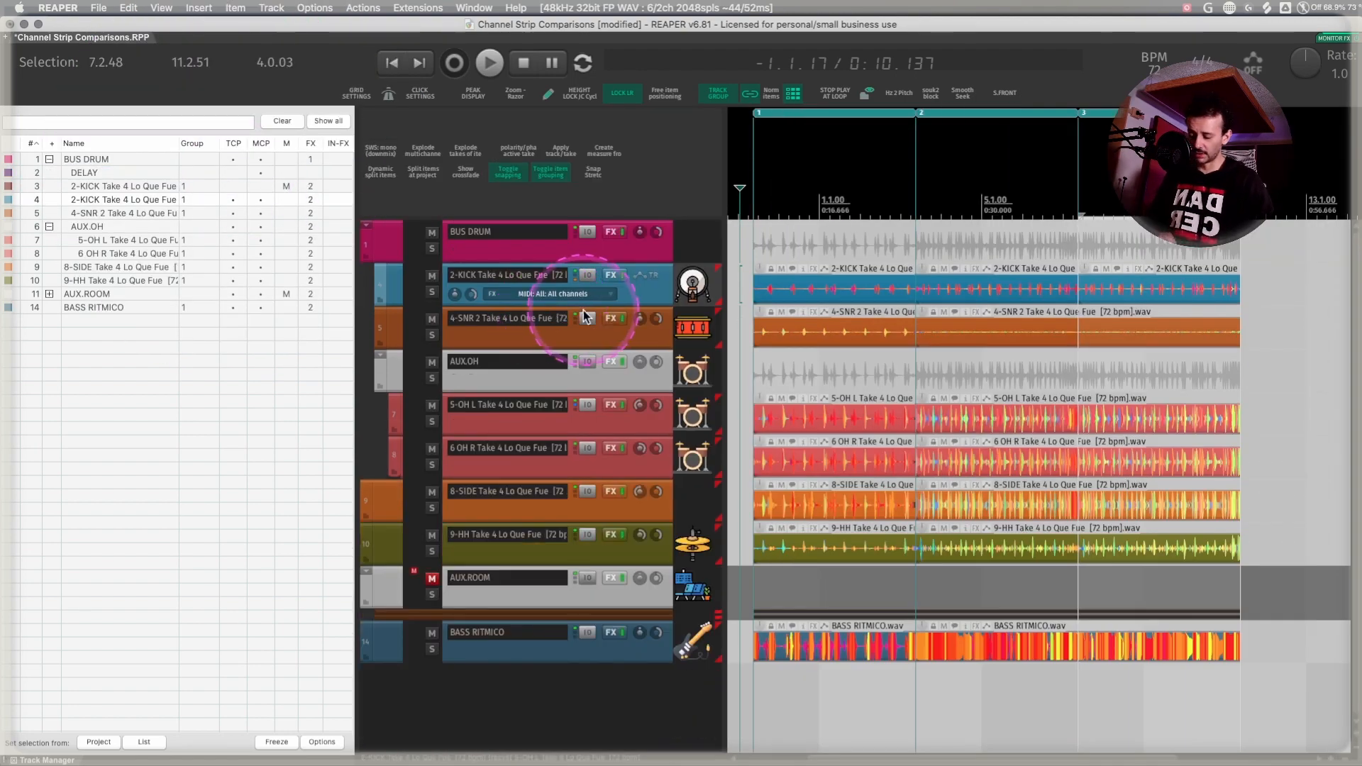
{"action": "key", "text": "super+m"}
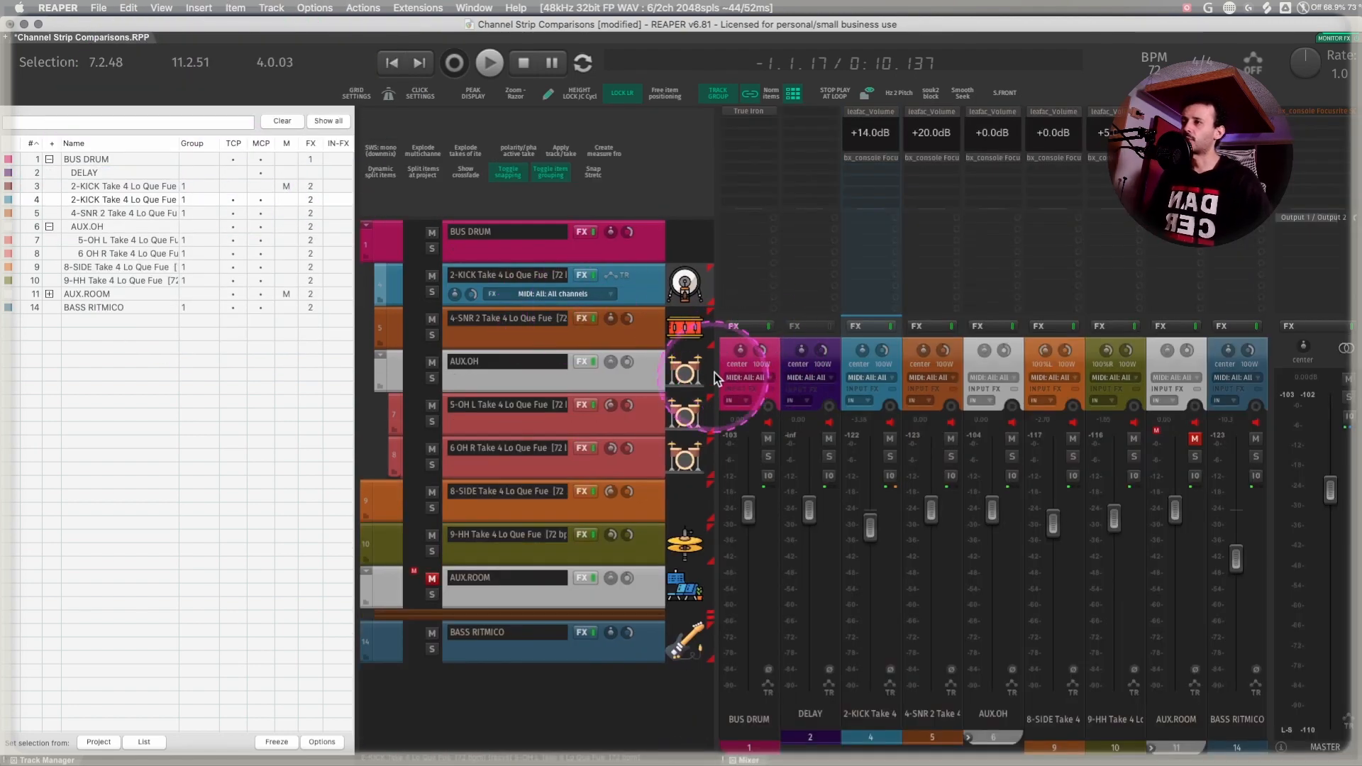
{"action": "left_click_drag", "start_coordinate": [715, 363], "coordinate": [615, 362]}
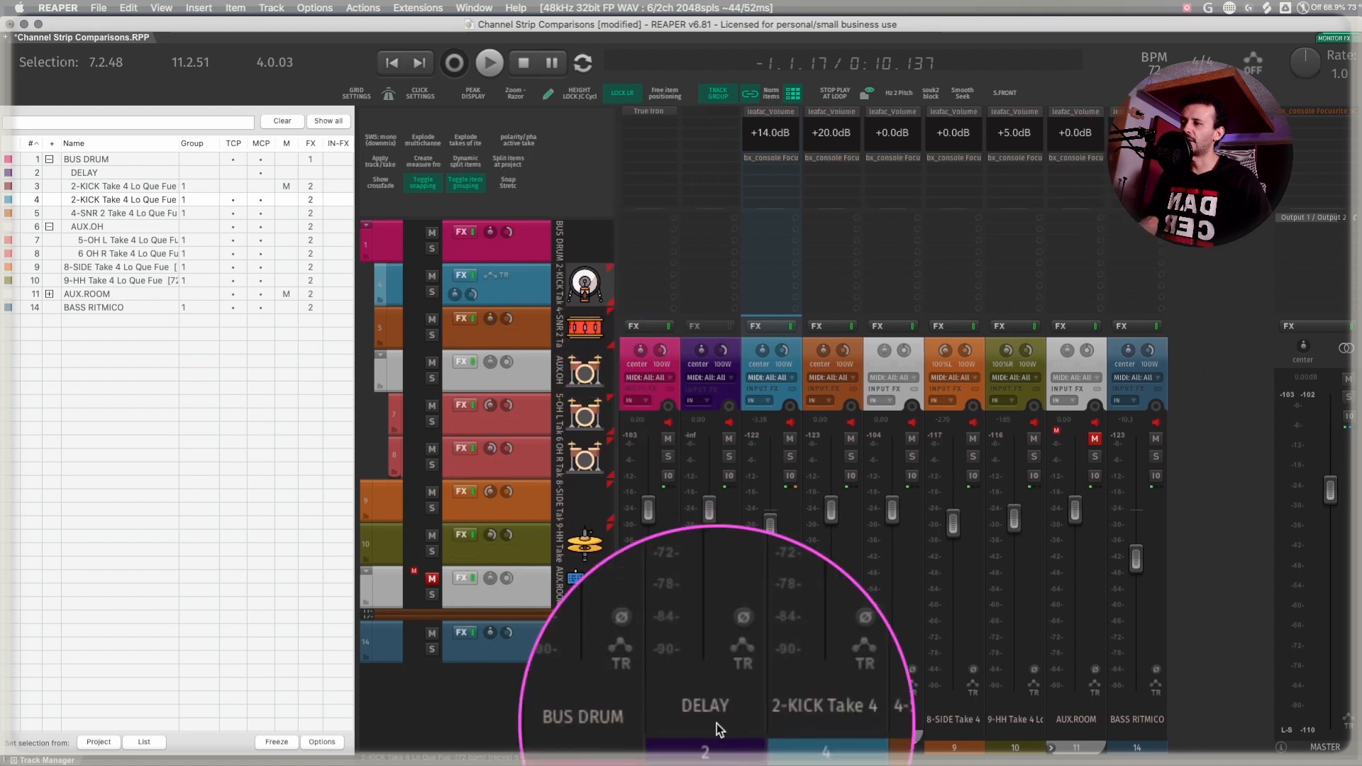
{"action": "key", "text": "super+m"}
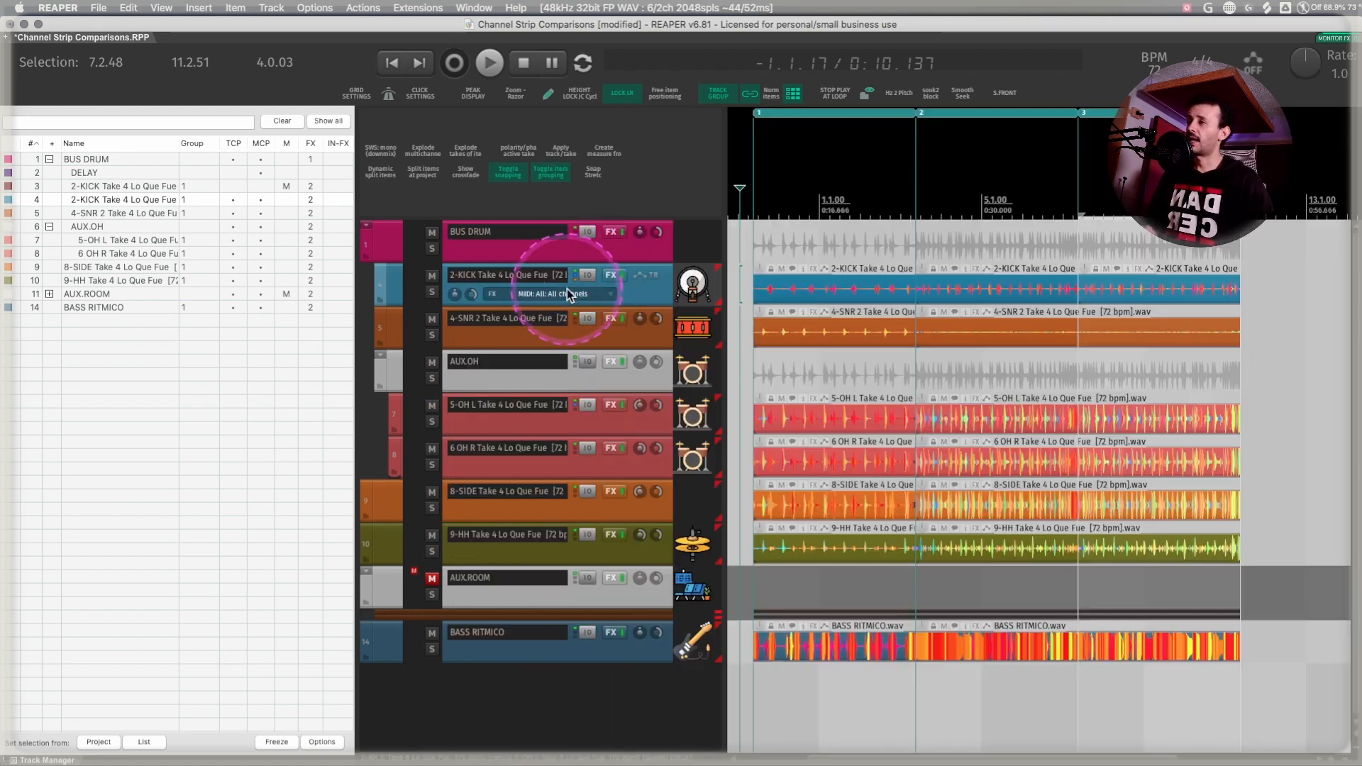
- Show the DELAY Send Volume and Send Mute envelopes on the blue kick track
{"action": "left_click", "coordinate": [648, 277]}
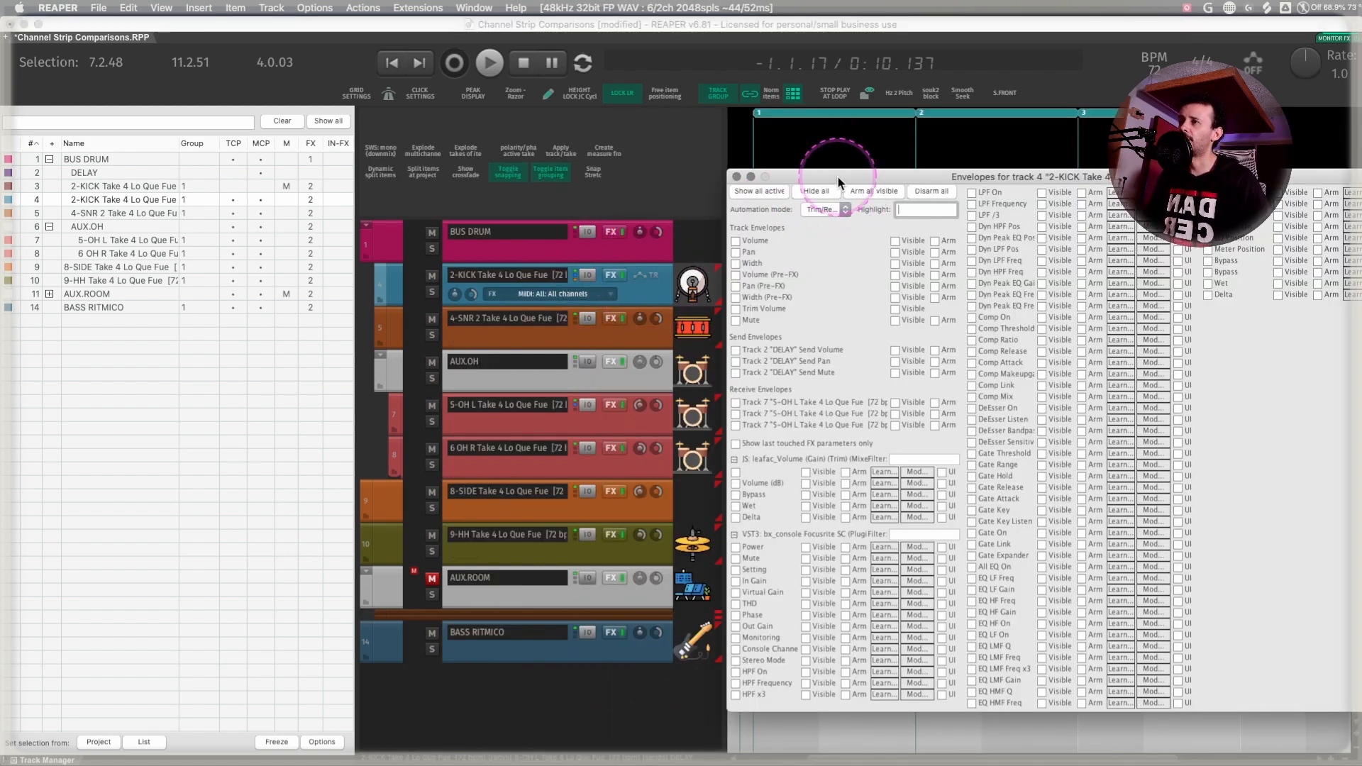
{"action": "left_click_drag", "start_coordinate": [837, 176], "coordinate": [678, 174]}
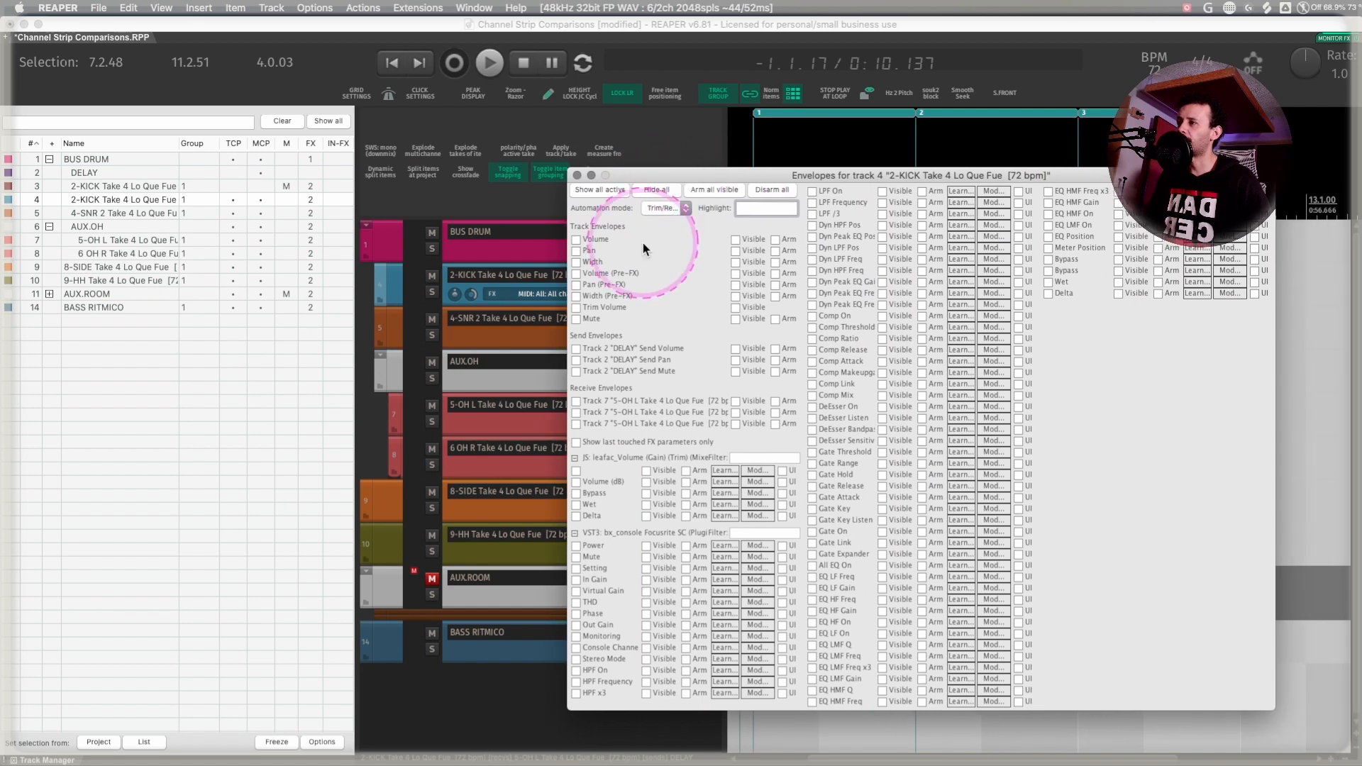
{"action": "left_click", "coordinate": [632, 349]}
{"action": "left_click", "coordinate": [647, 370]}
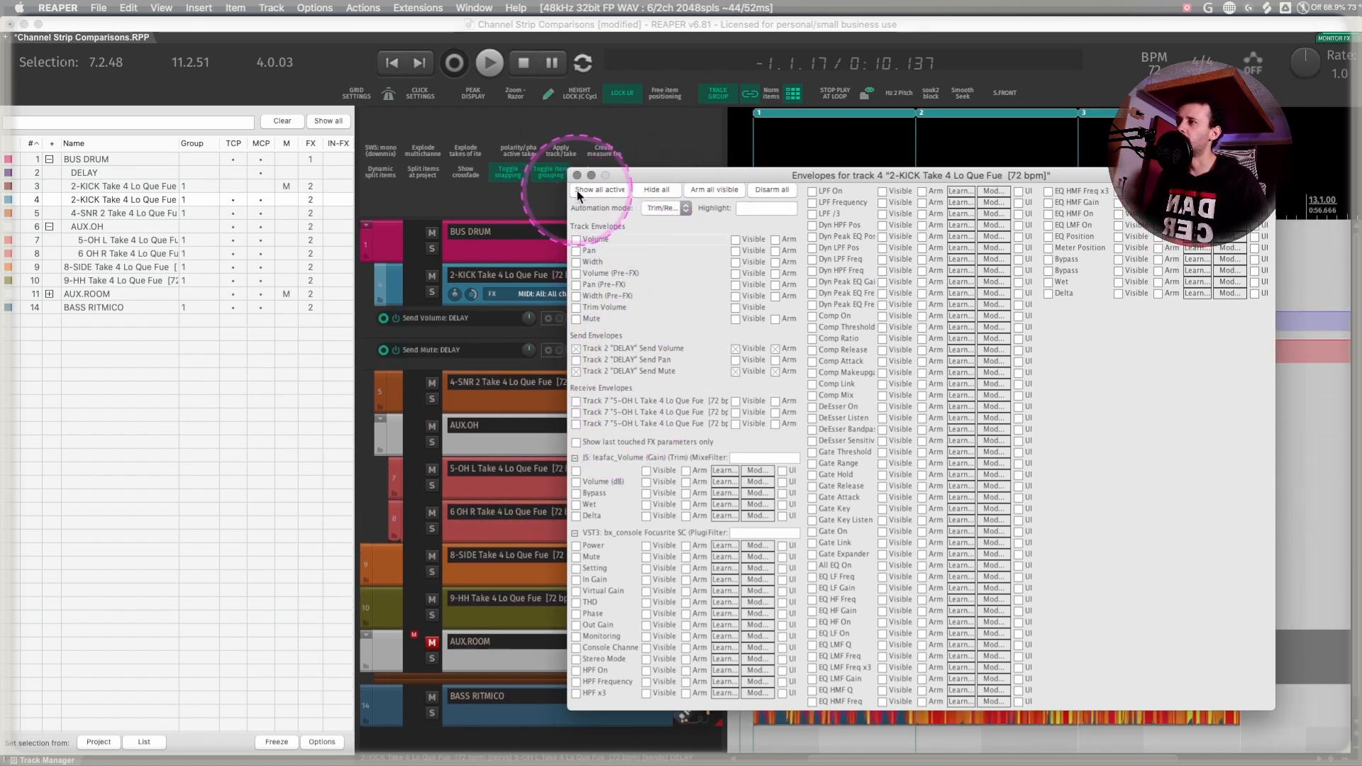
{"action": "left_click", "coordinate": [576, 175]}
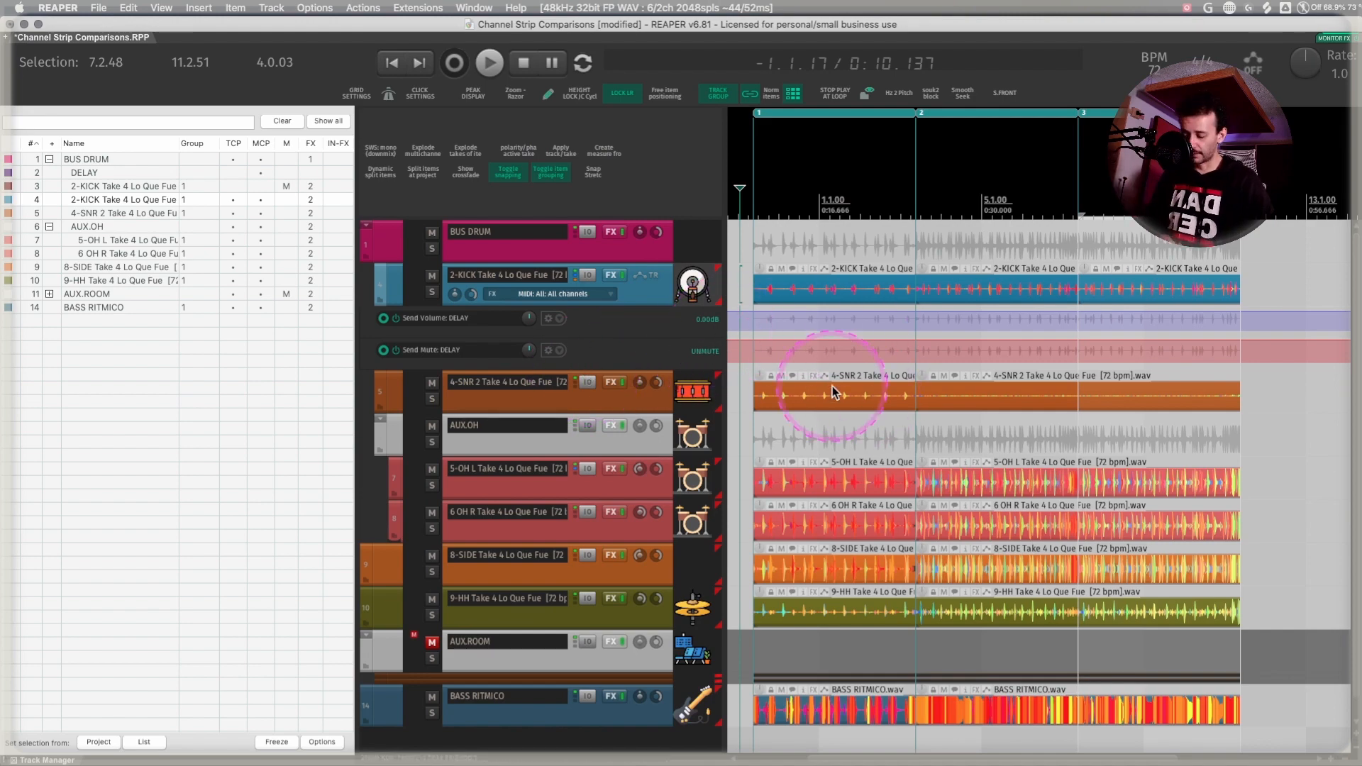
{"action": "key", "text": "super+m"}
{"action": "key", "text": "super+m"}
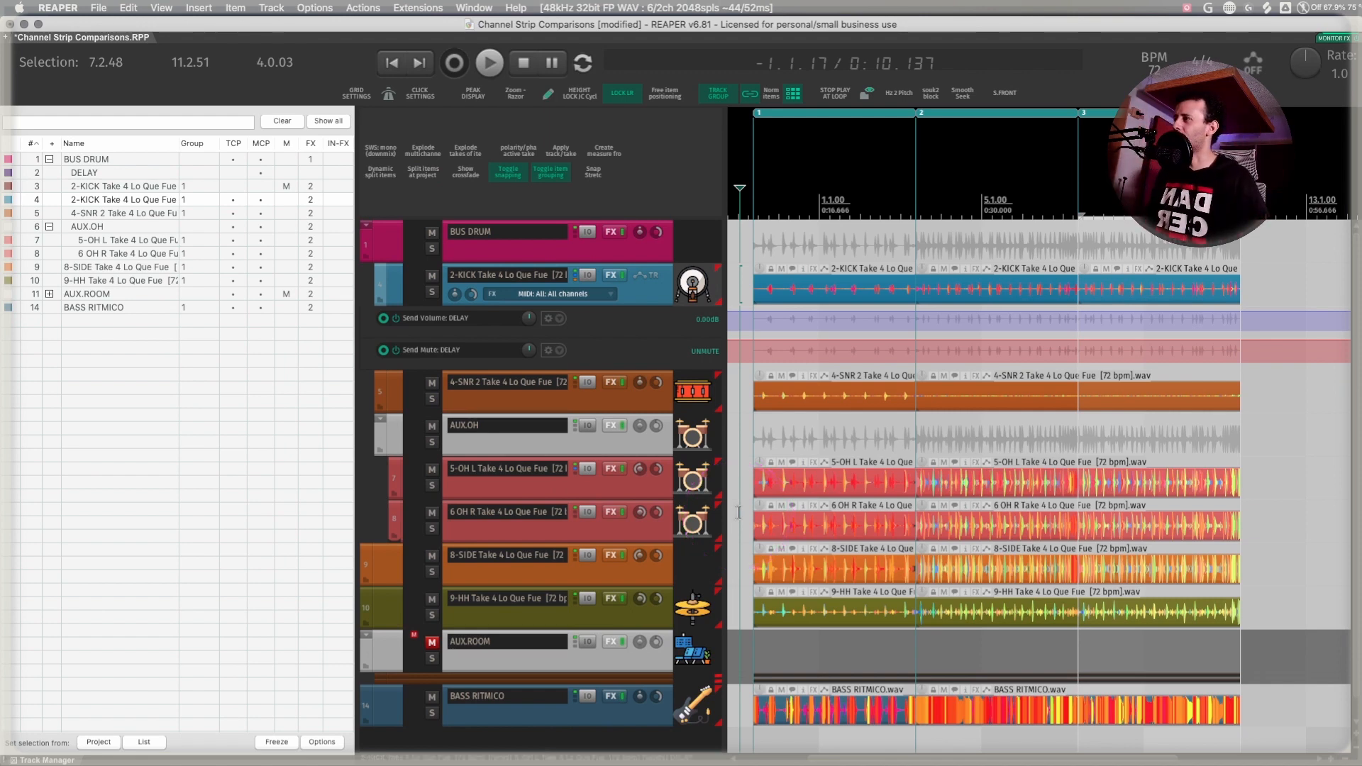
- Narrow the Track Manager down to about its TCP column to give the arrangement more room
{"action": "left_click_drag", "start_coordinate": [357, 387], "coordinate": [272, 370]}
{"action": "scroll", "coordinate": [800, 362], "scroll_direction": "left", "scroll_amount": 4}
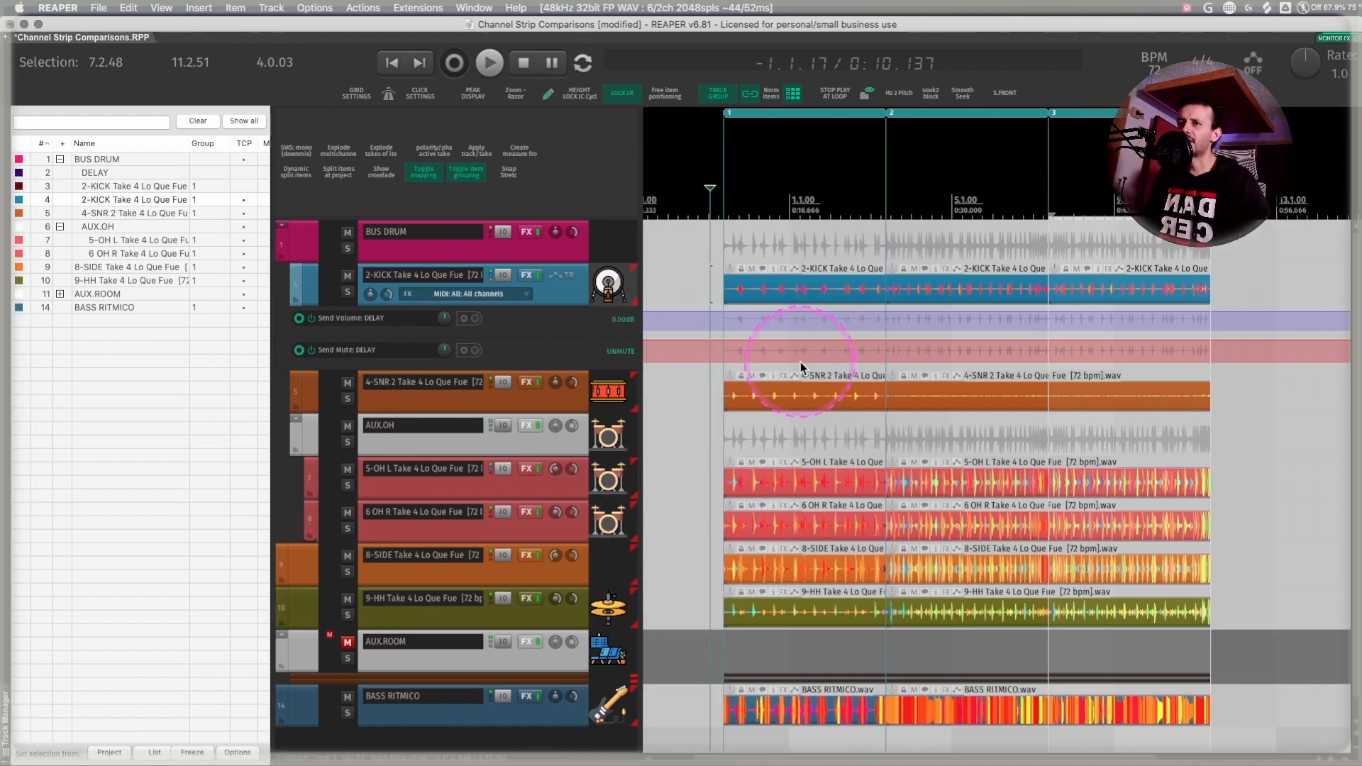
{"action": "left_click_drag", "start_coordinate": [714, 264], "coordinate": [1250, 699]}
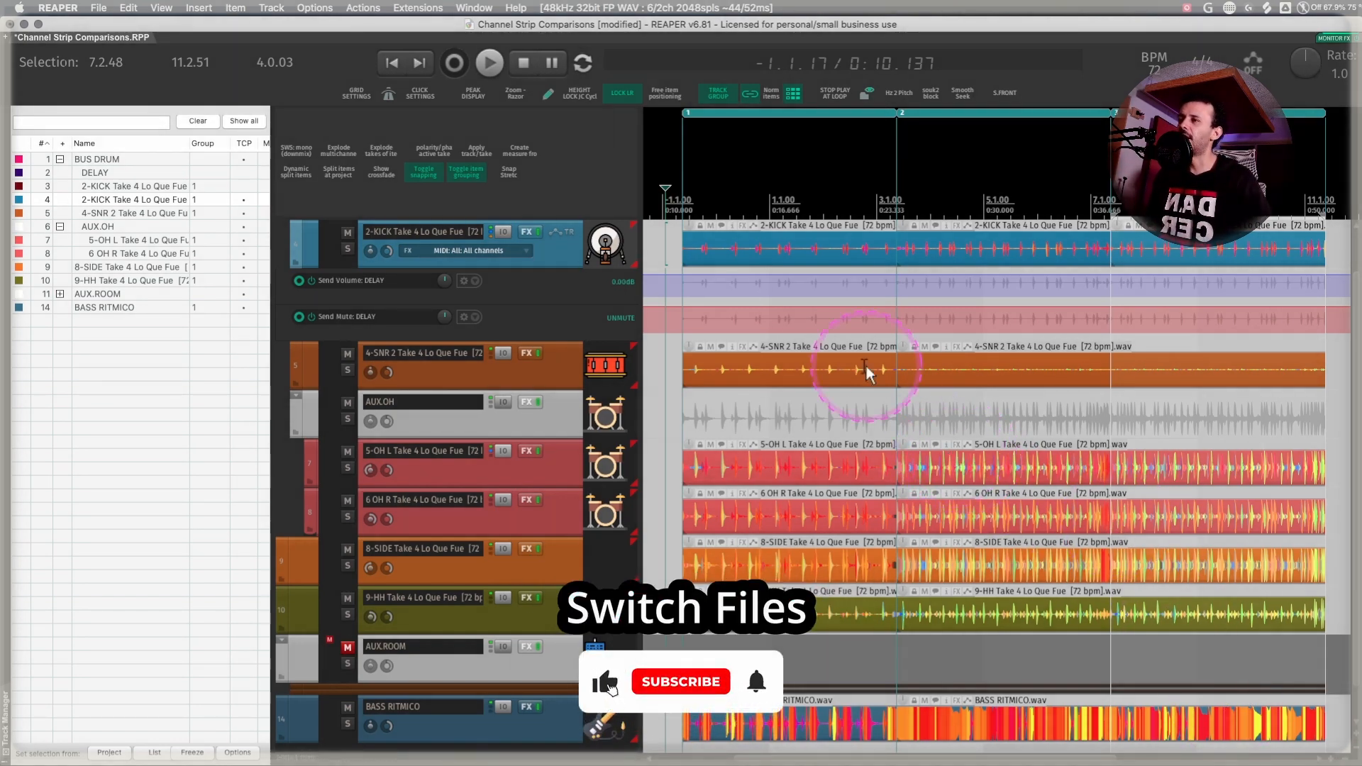
- Examine the option to choose a new source file in the first blue kick item's properties, without replacing the file
{"action": "left_click", "coordinate": [805, 247]}
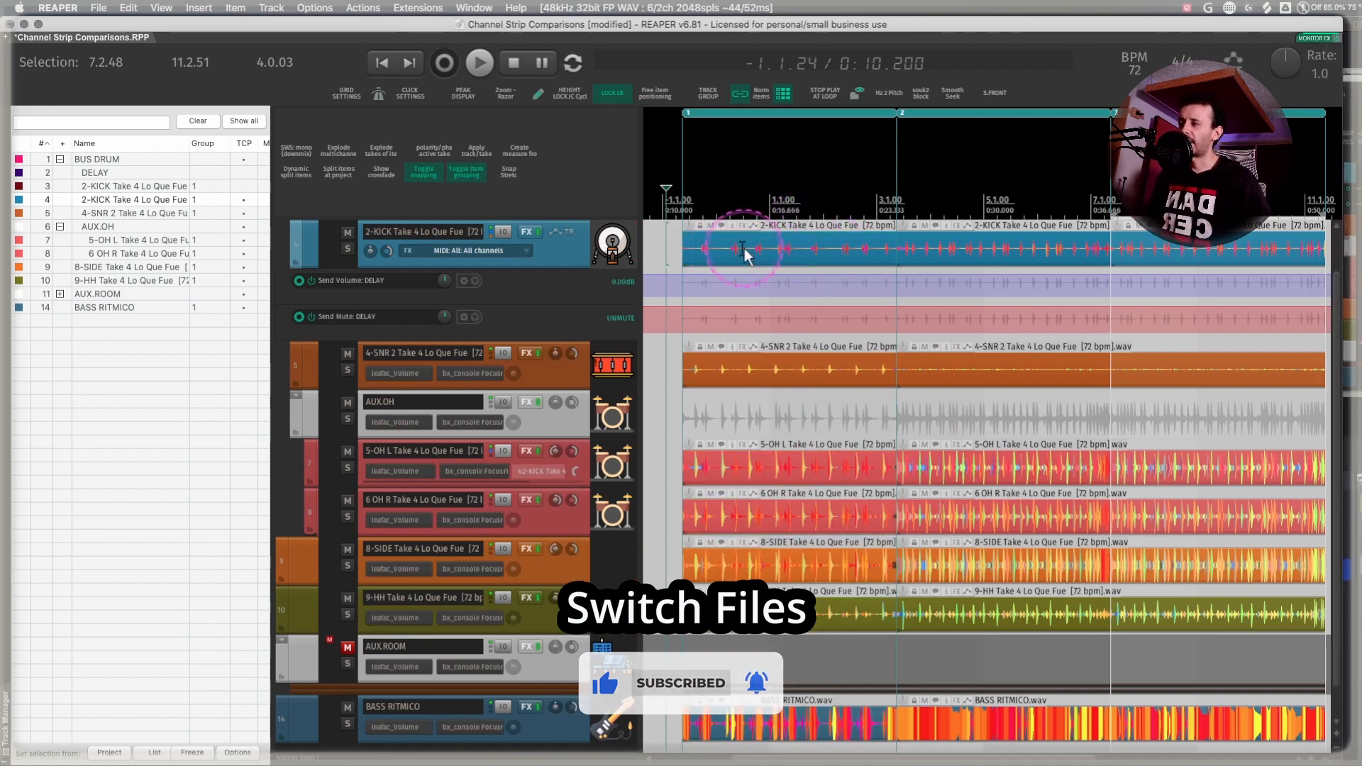
{"action": "left_click", "coordinate": [742, 249]}
{"action": "double_click", "coordinate": [742, 249]}
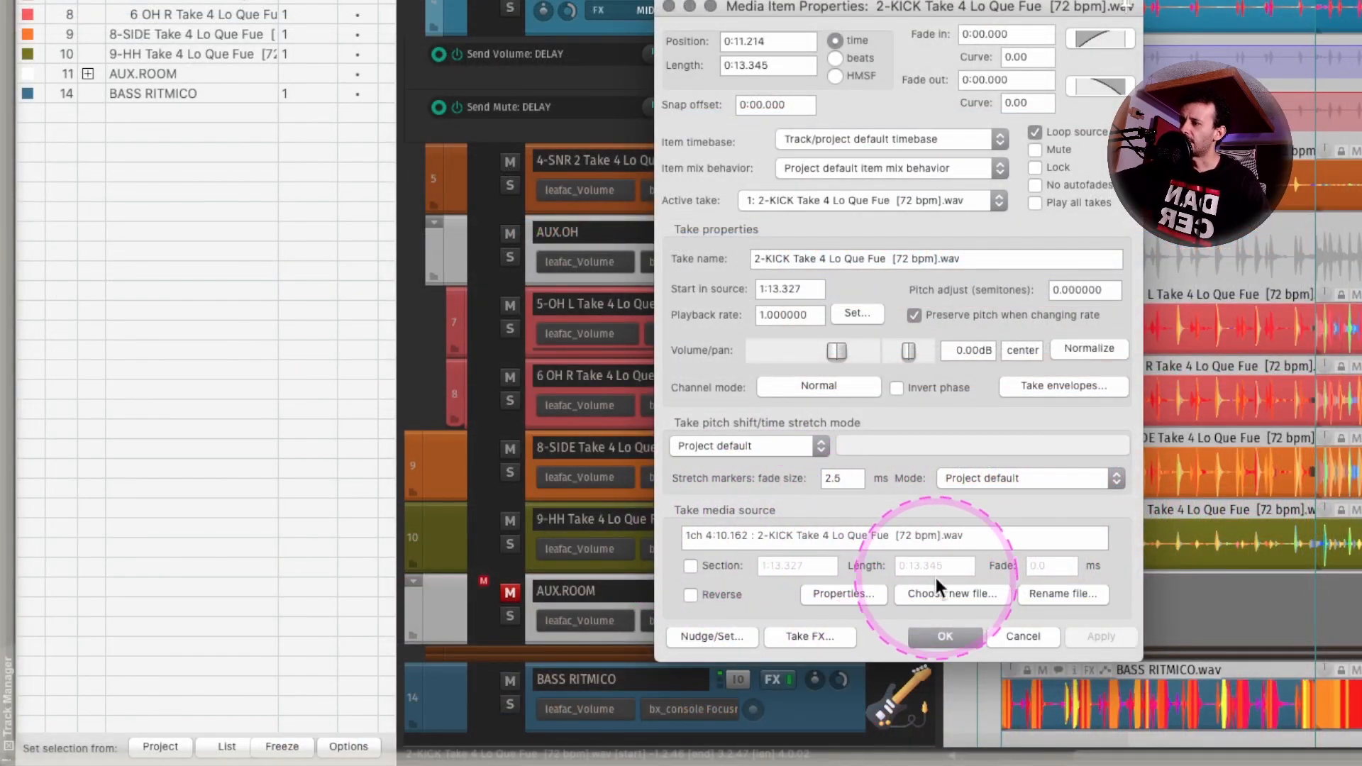
{"action": "left_click", "coordinate": [956, 593]}
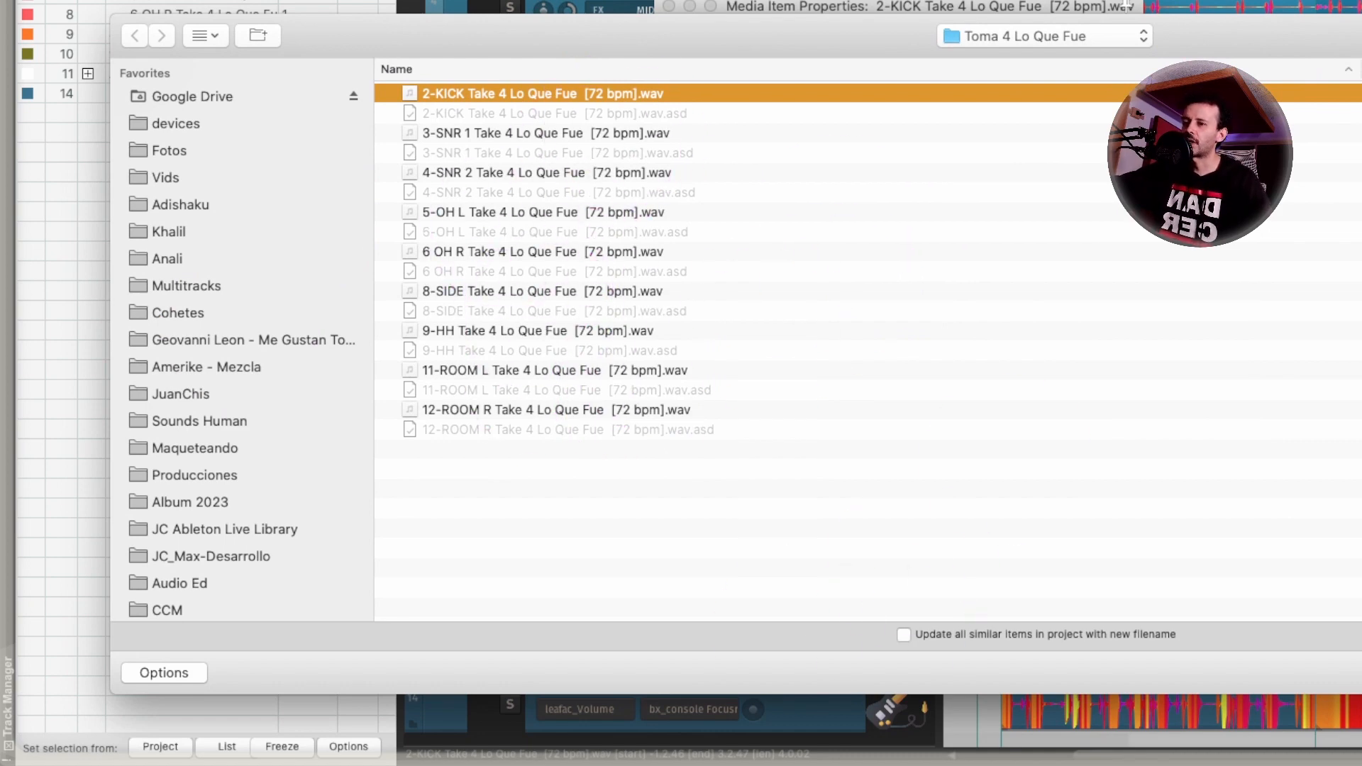
{"action": "key", "text": "Escape"}
{"action": "scroll", "coordinate": [1337, 565], "scroll_direction": "left", "scroll_amount": 3}
{"action": "scroll", "coordinate": [1337, 565], "scroll_direction": "right", "scroll_amount": 3}
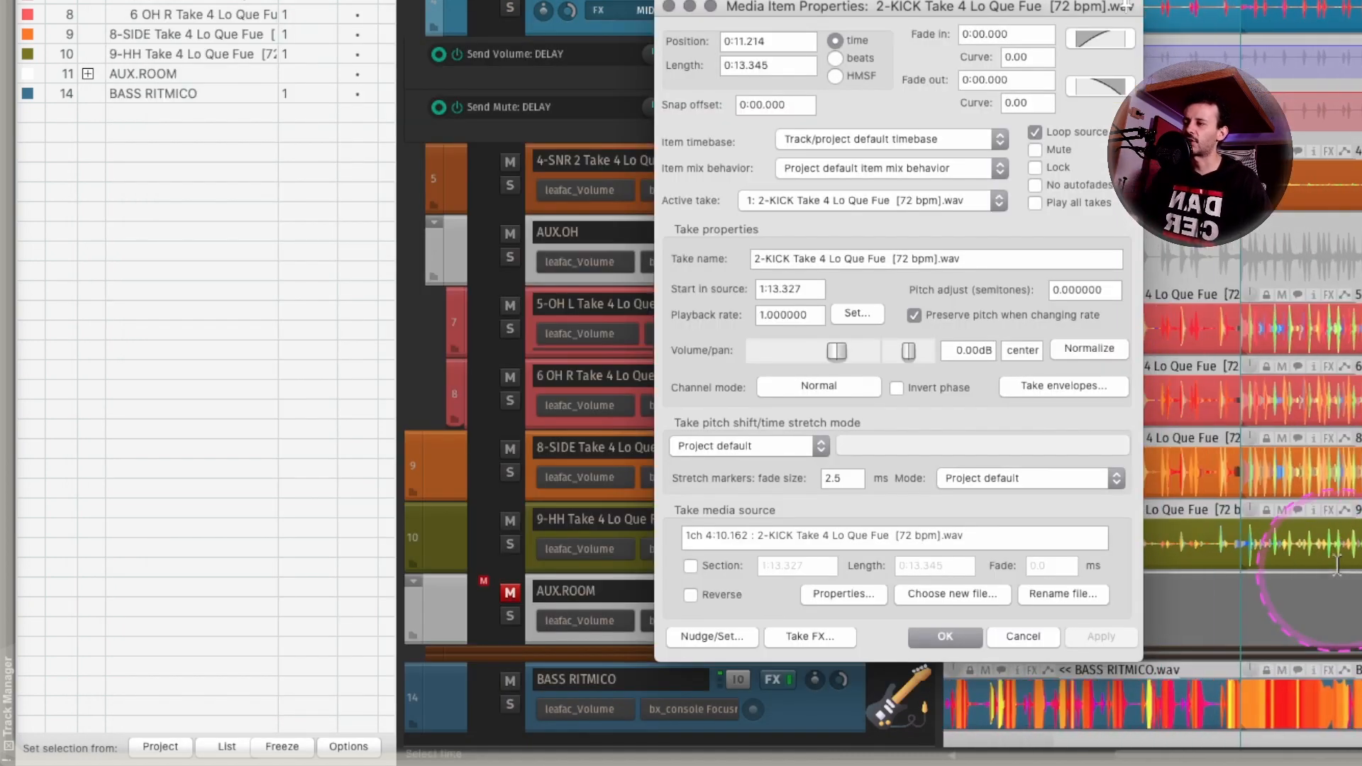
{"action": "scroll", "coordinate": [1337, 566], "scroll_direction": "left", "scroll_amount": 3}
{"action": "scroll", "coordinate": [1337, 565], "scroll_direction": "right", "scroll_amount": 2}
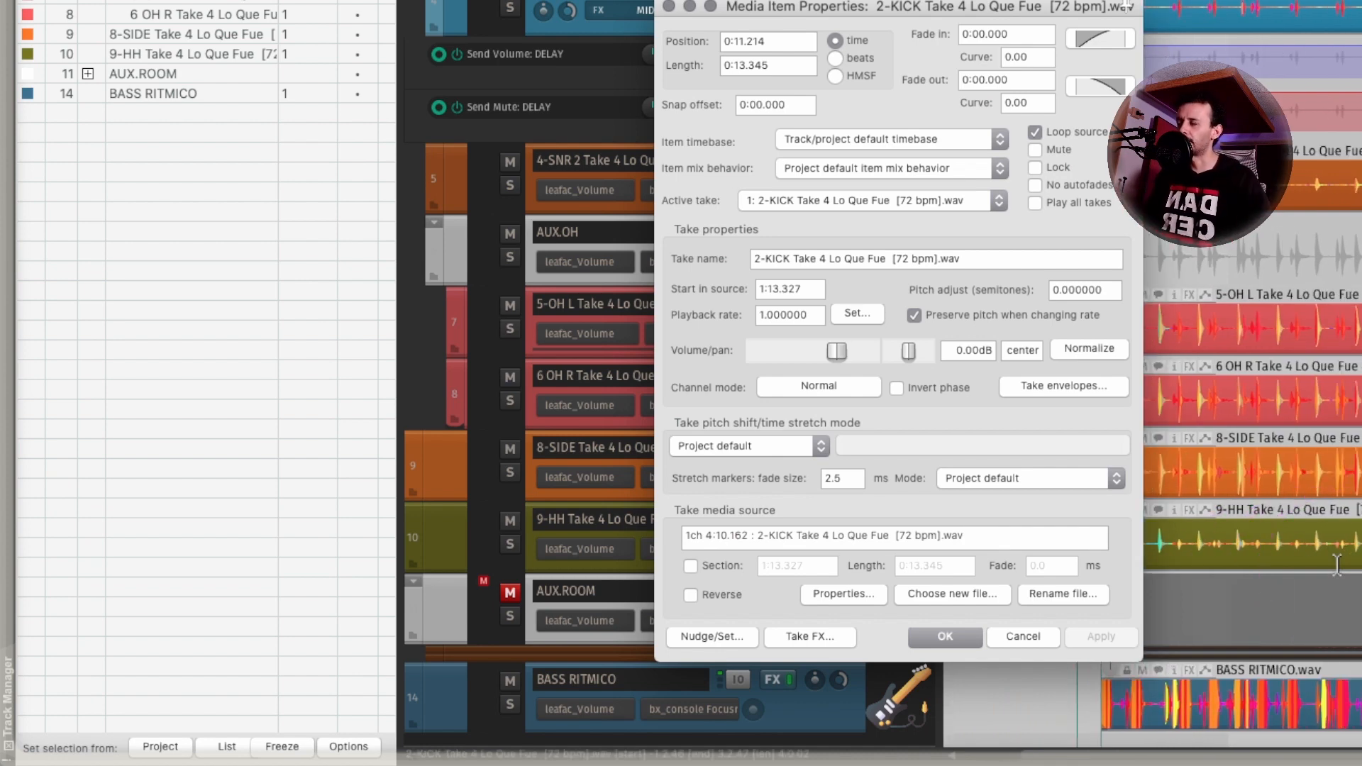
{"action": "left_click", "coordinate": [1026, 636]}
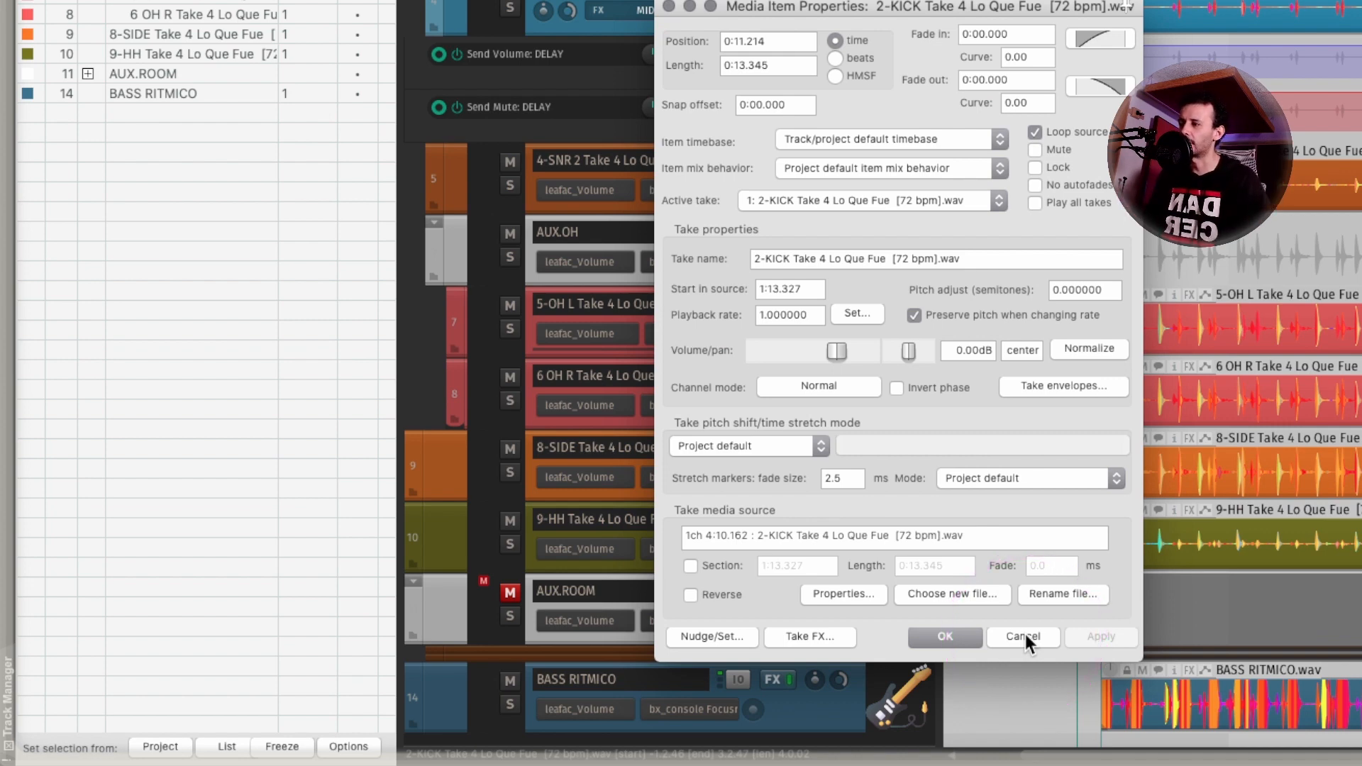
{"action": "left_click", "coordinate": [1008, 634]}
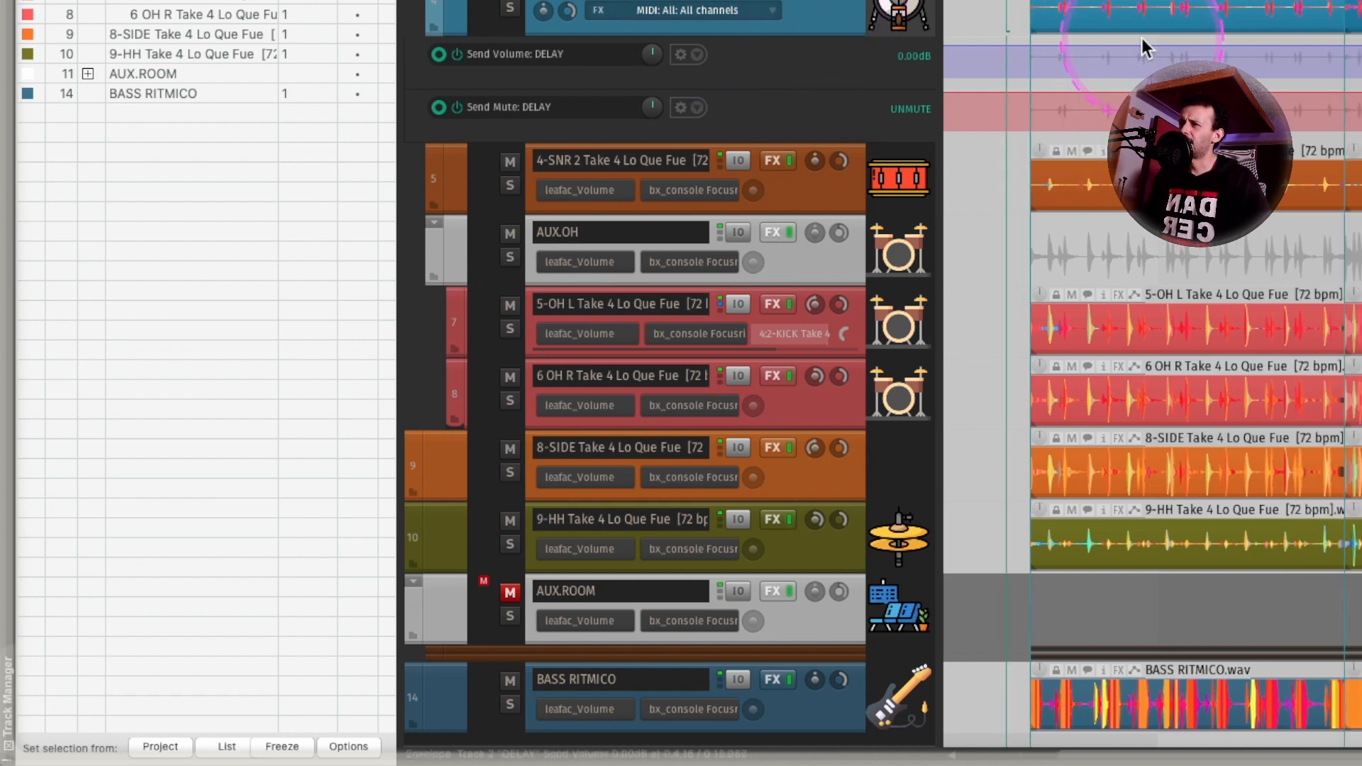
- Close the Track Manager and hide the DELAY send envelopes of the enlarged blue kick track
{"action": "left_click_drag", "start_coordinate": [1074, 1], "coordinate": [1361, 124]}
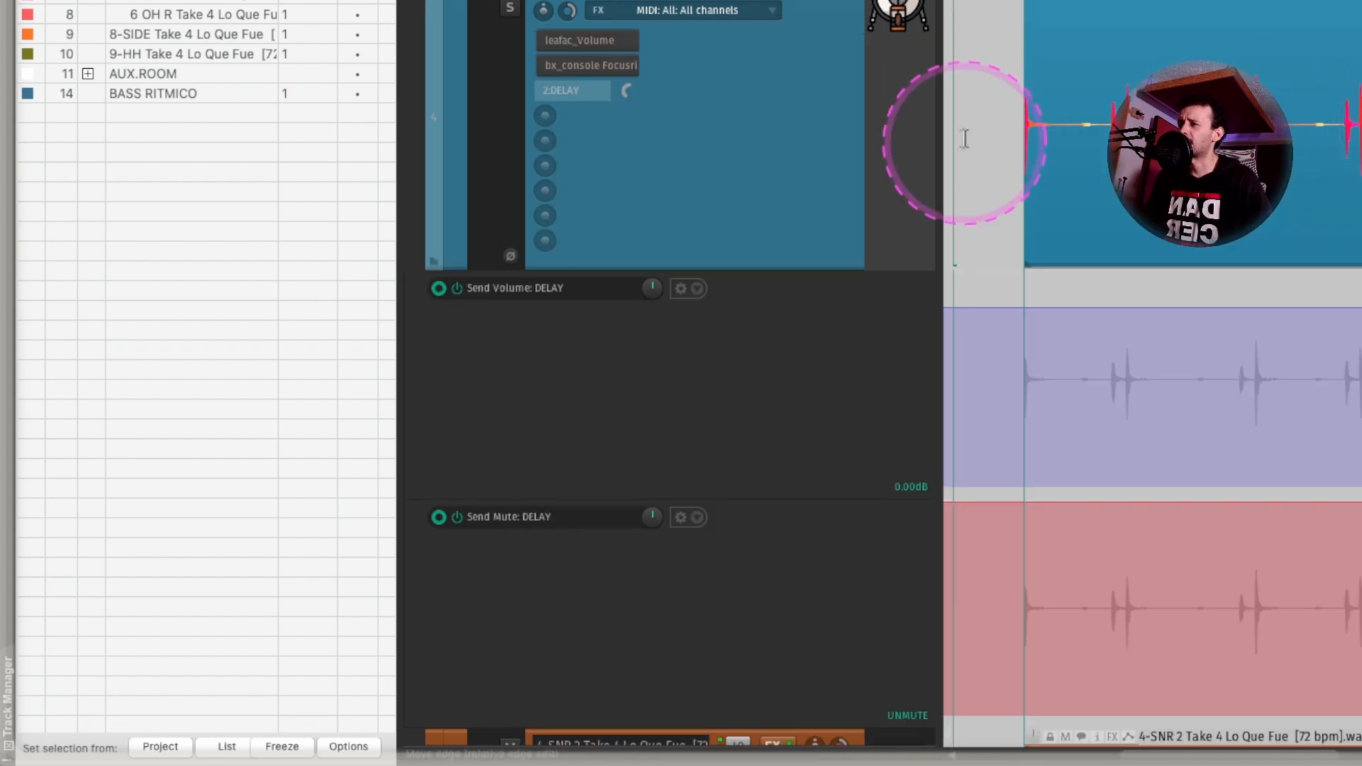
{"action": "left_click", "coordinate": [831, 0]}
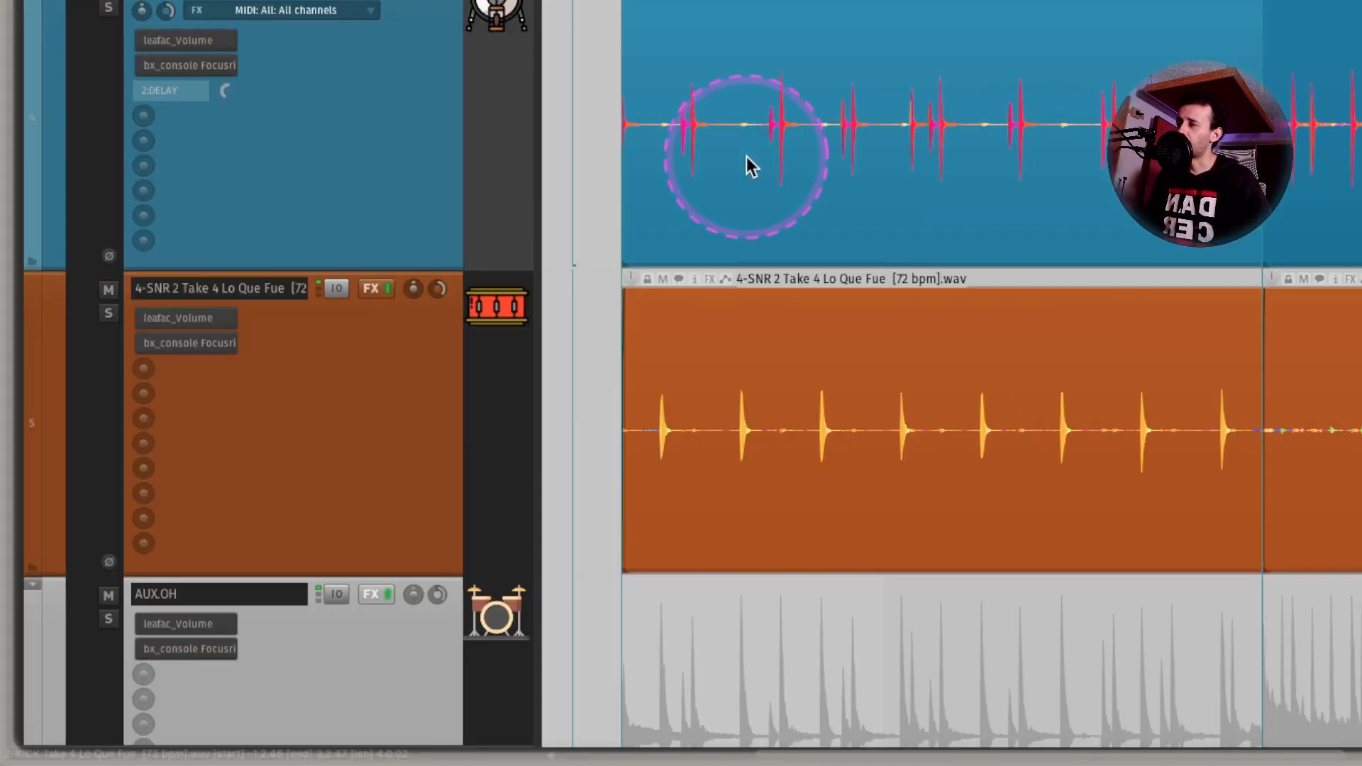
{"action": "scroll", "coordinate": [717, 146], "scroll_direction": "left", "scroll_amount": 2}
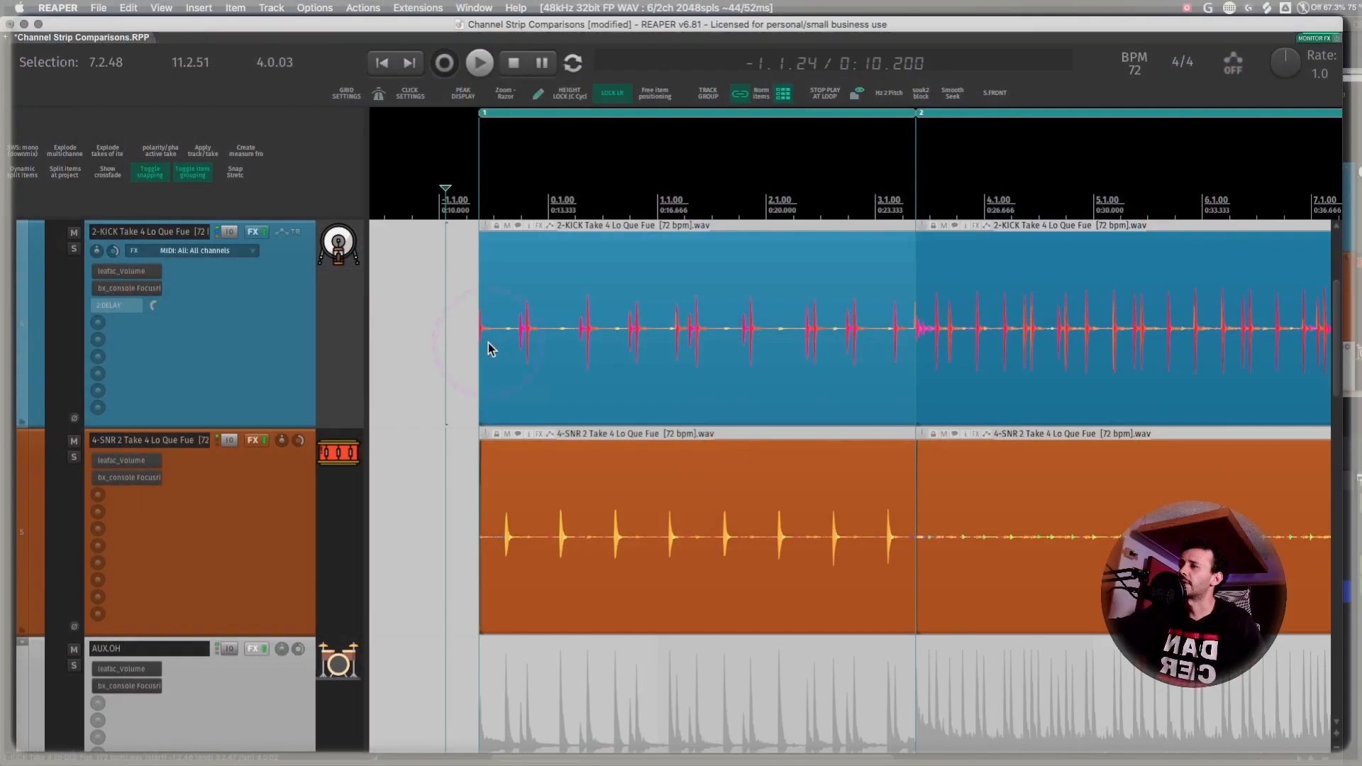
- Show the Volume and Trim Volume envelopes on the blue kick track
{"action": "key", "text": "v"}
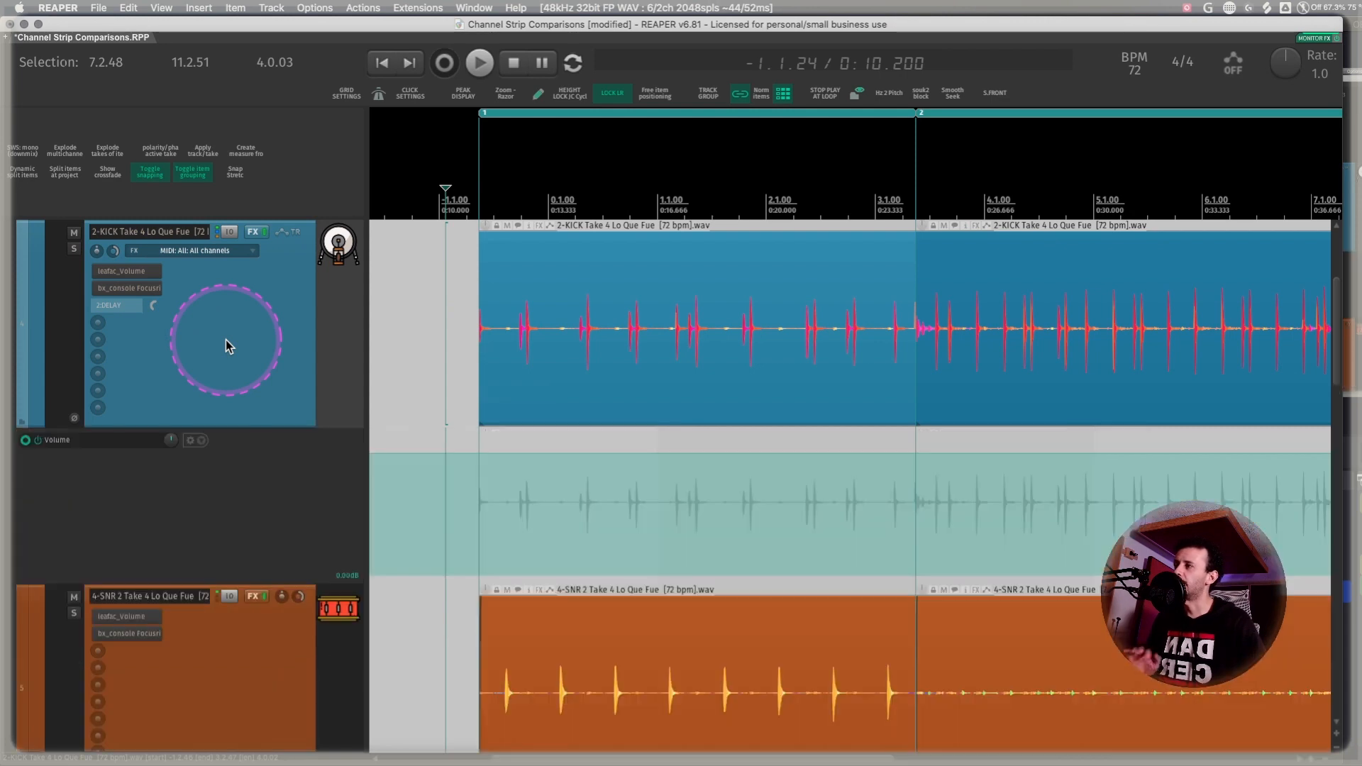
{"action": "left_click", "coordinate": [283, 235]}
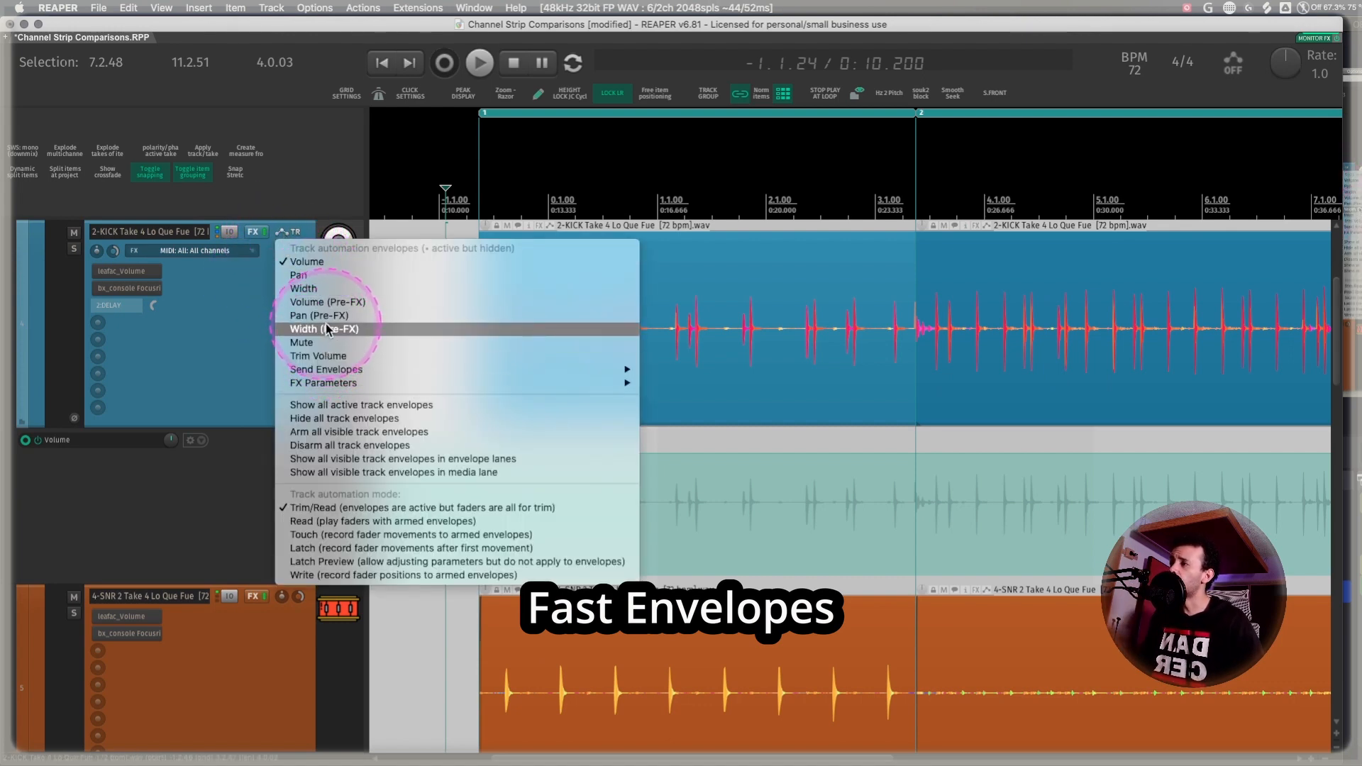
{"action": "left_click", "coordinate": [332, 356]}
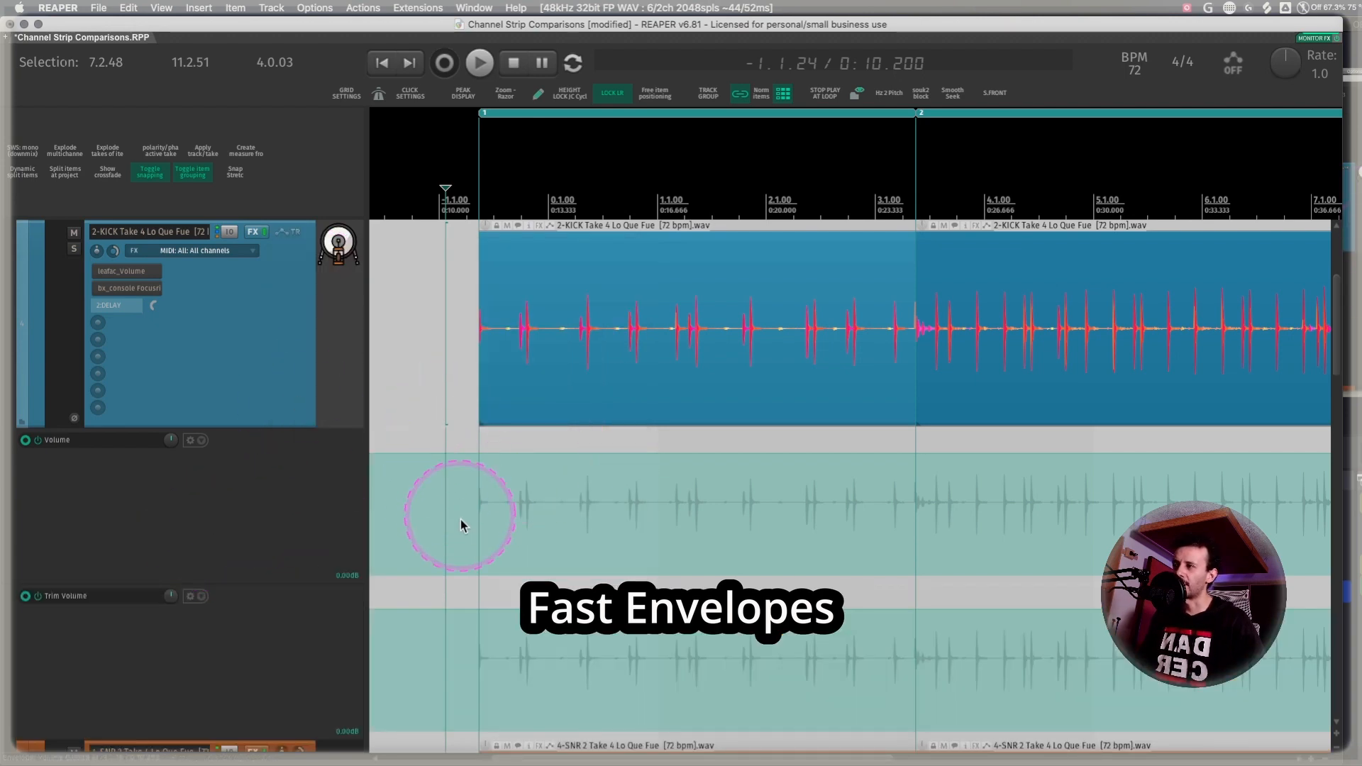
{"action": "left_click", "coordinate": [198, 504]}
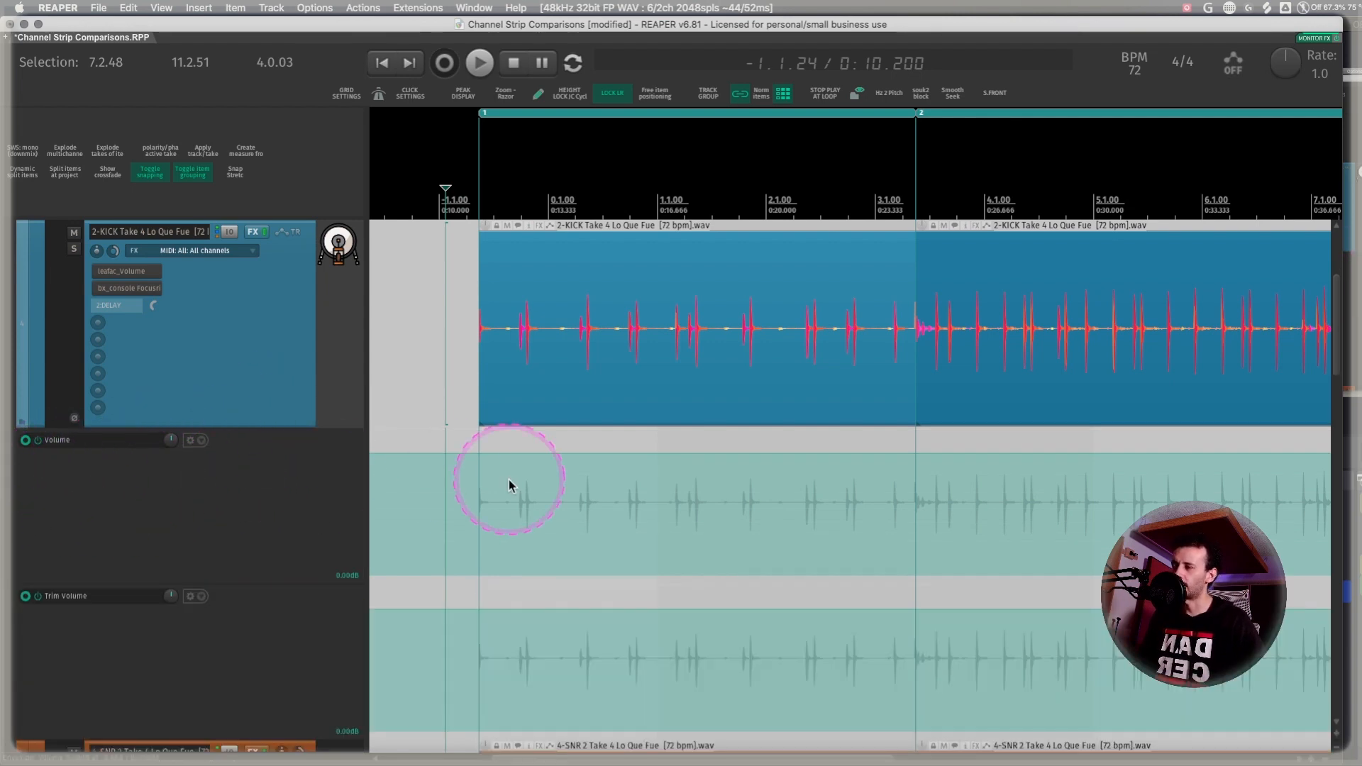
- Draw a freehand curve on the kick track's Volume envelope, dipping near measure 1 and rising again until about measure 5
{"action": "key", "text": "p"}
{"action": "mouse_move", "coordinate": [550, 454]}
{"action": "left_mouse_down"}
{"action": "mouse_move", "coordinate": [669, 556]}
{"action": "mouse_move", "coordinate": [1079, 441]}
{"action": "mouse_move", "coordinate": [1086, 452]}
{"action": "left_mouse_up"}
{"action": "left_click", "coordinate": [556, 278]}
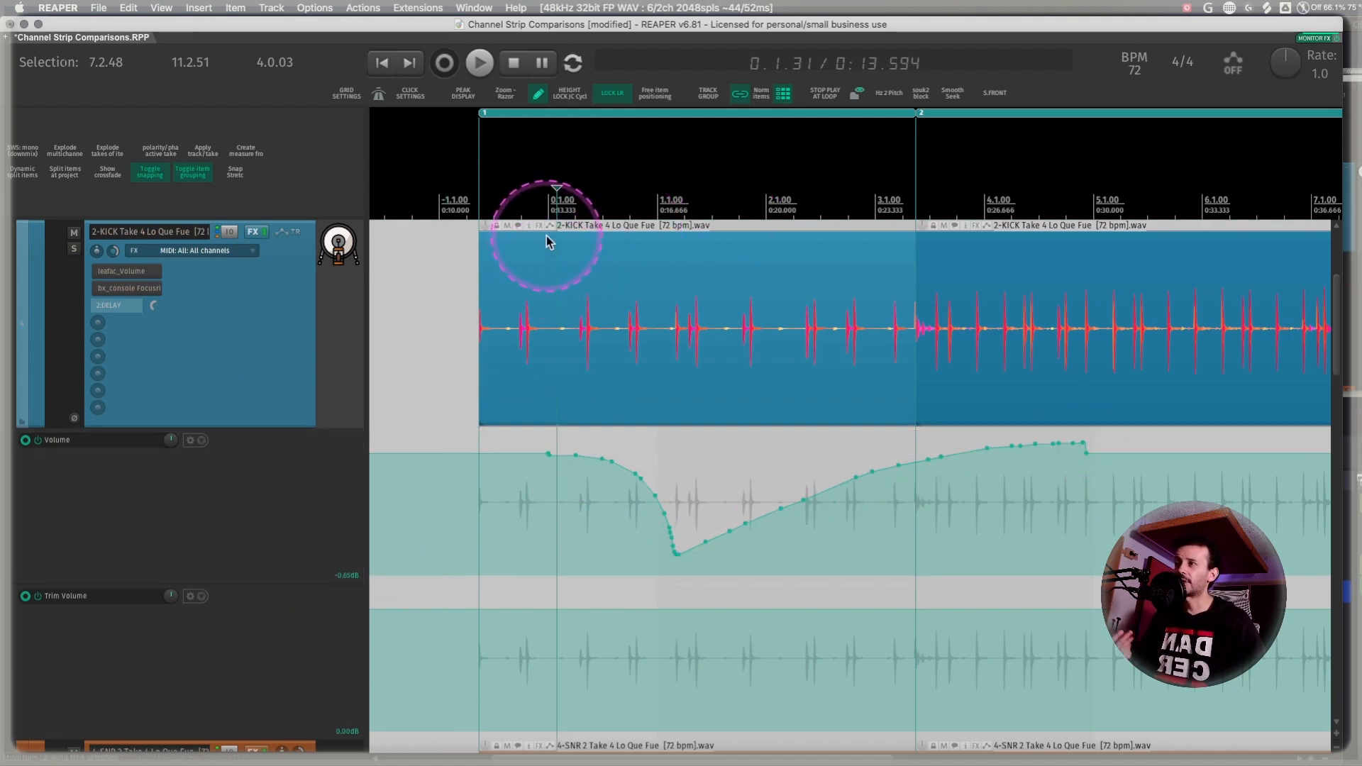
- Enable the take Volume envelope on the first blue kick item and draw a freehand volume curve on it
{"action": "left_click", "coordinate": [549, 226]}
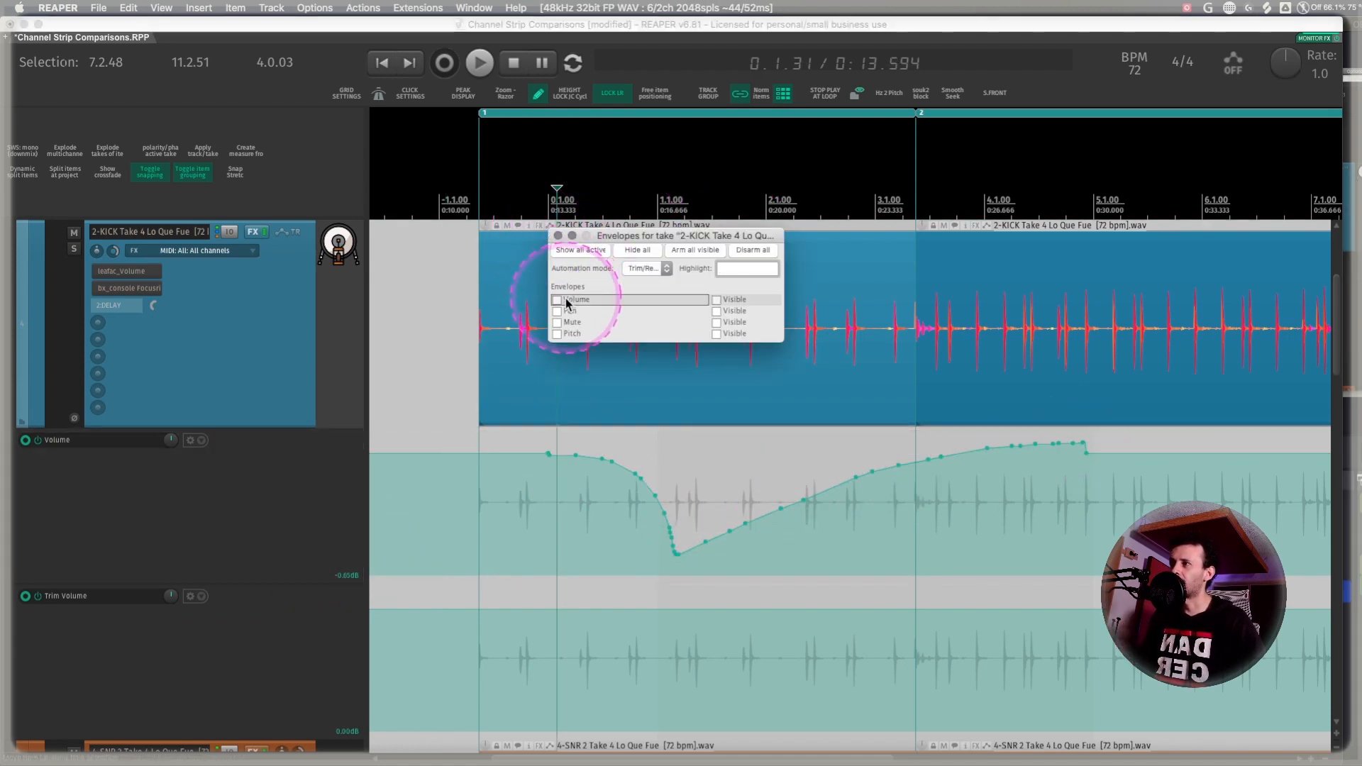
{"action": "left_click", "coordinate": [558, 235]}
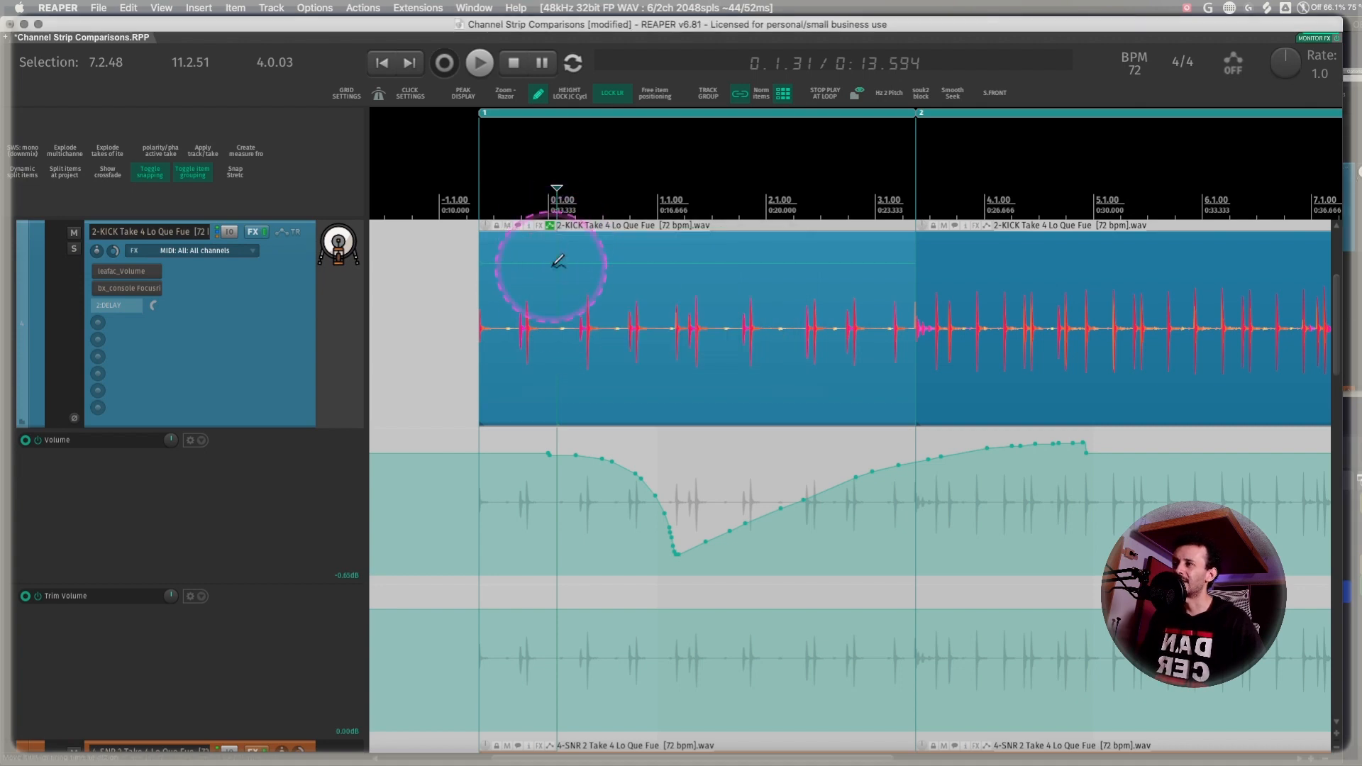
{"action": "mouse_move", "coordinate": [544, 264]}
{"action": "left_mouse_down"}
{"action": "mouse_move", "coordinate": [588, 345]}
{"action": "mouse_move", "coordinate": [687, 277]}
{"action": "mouse_move", "coordinate": [766, 312]}
{"action": "mouse_move", "coordinate": [805, 365]}
{"action": "left_mouse_up"}
- Widen the mixer to fit BUS DRUM through BASS RITMICO and move the theme adjuster window clear of it
{"action": "scroll", "coordinate": [808, 369], "scroll_direction": "down", "scroll_amount": 1}
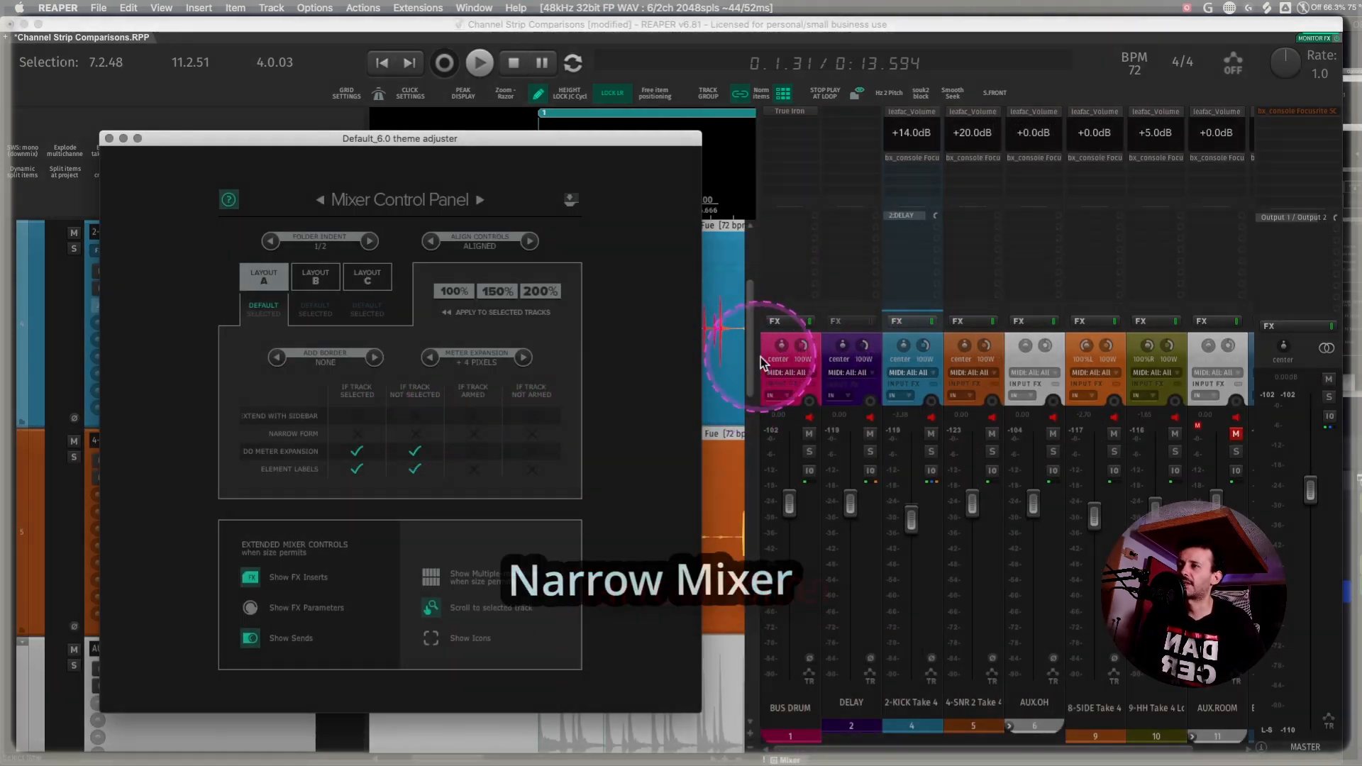
{"action": "left_click_drag", "start_coordinate": [762, 363], "coordinate": [700, 357]}
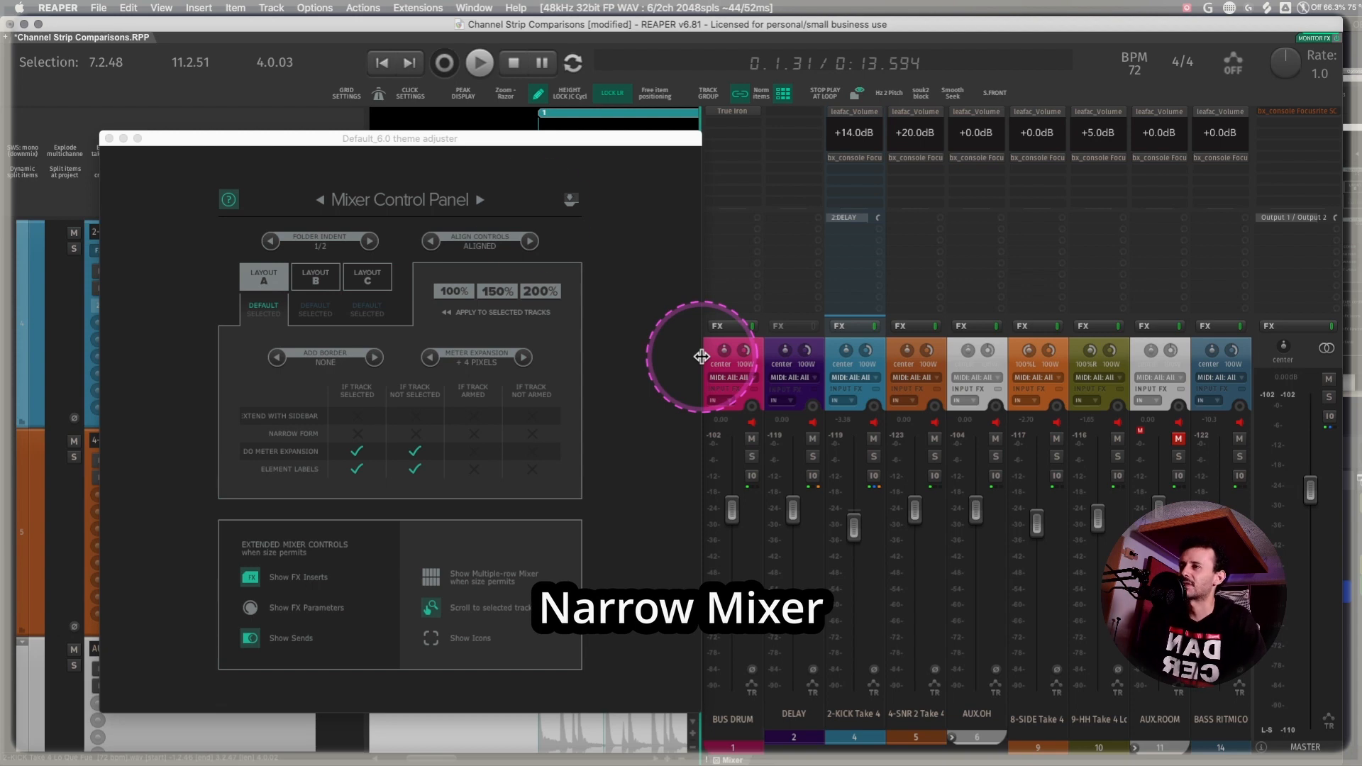
{"action": "left_click_drag", "start_coordinate": [510, 139], "coordinate": [467, 153]}
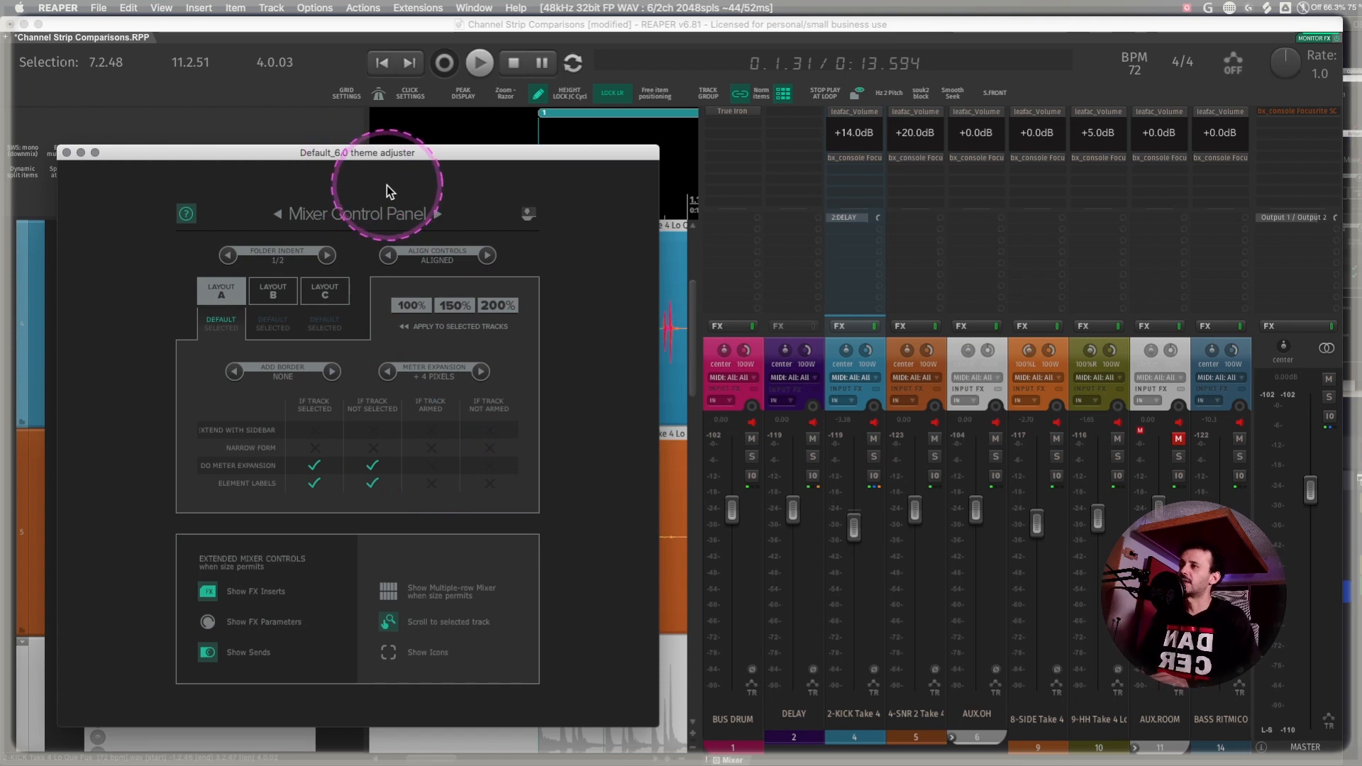
- Look up the "Options: Show theme adjuster" action in the action list and check the program options where themes are found
{"action": "left_click", "coordinate": [312, 132]}
{"action": "key", "text": "shift+slash"}
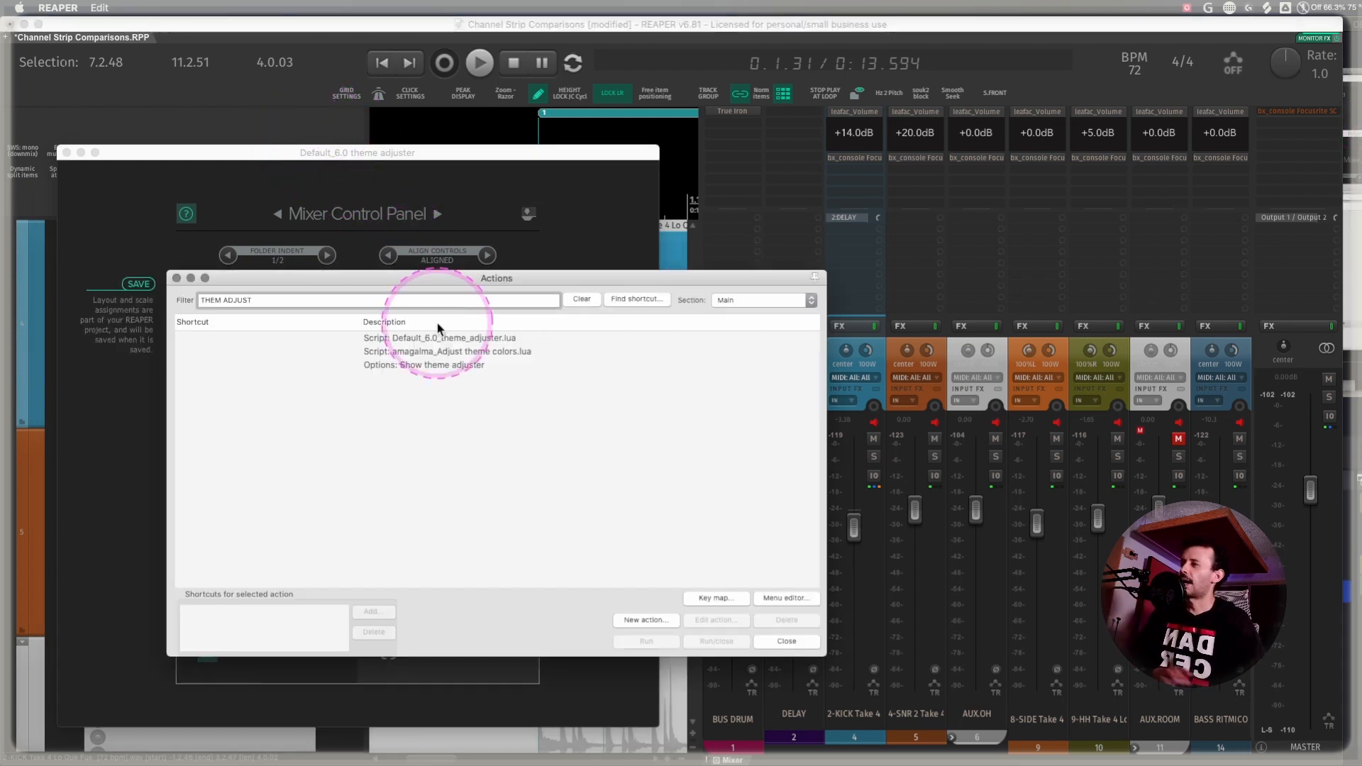
{"action": "left_click", "coordinate": [438, 365]}
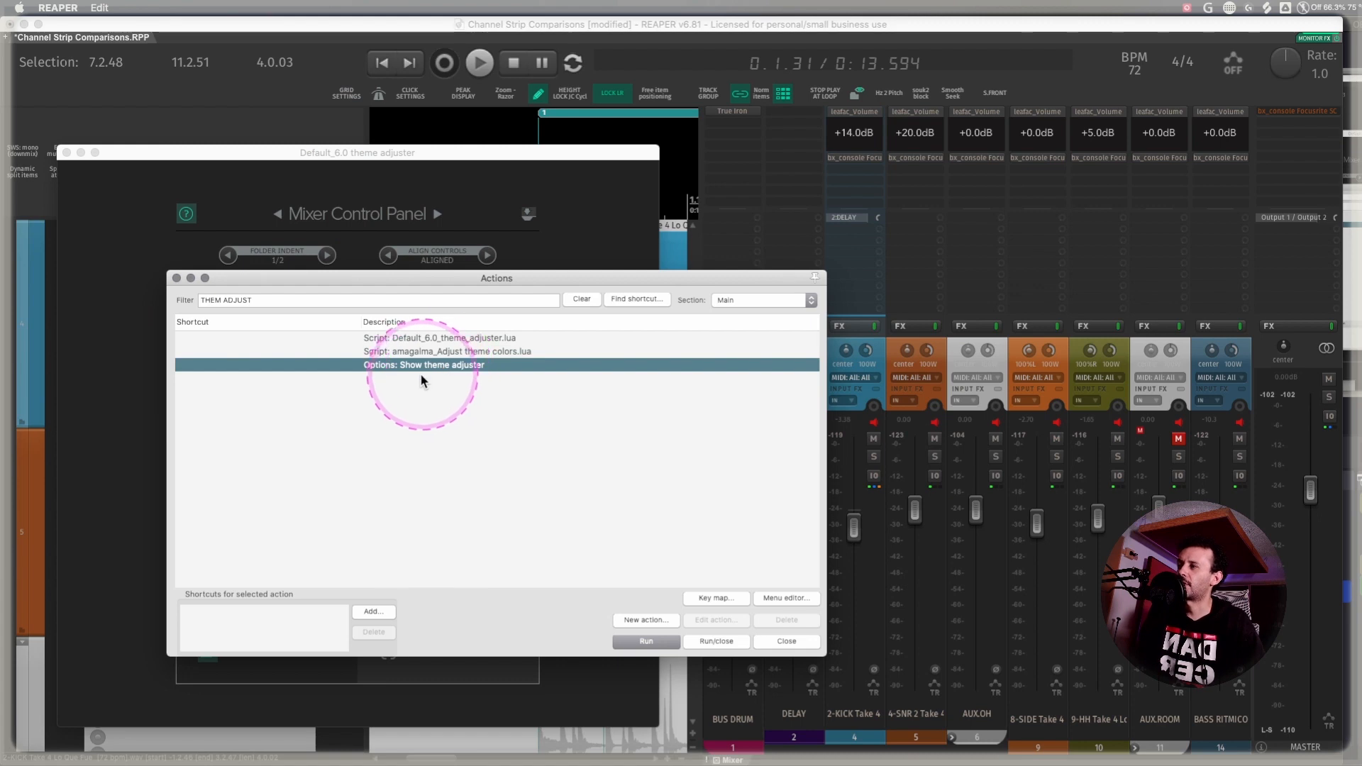
{"action": "left_click", "coordinate": [176, 277]}
{"action": "left_click", "coordinate": [314, 8]}
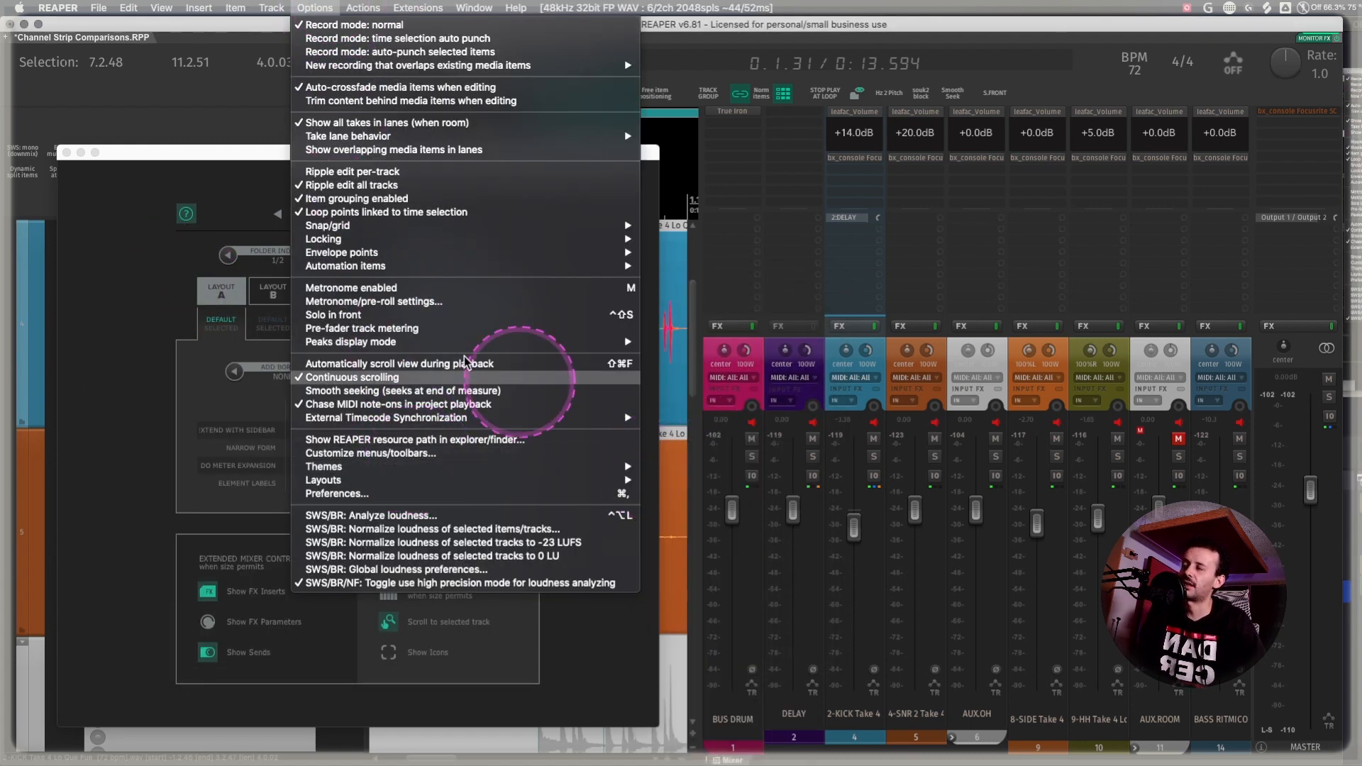
{"action": "left_click", "coordinate": [234, 154]}
- Enable Narrow Form for both selected and unselected tracks in the theme adjuster's mixer settings
{"action": "left_click_drag", "start_coordinate": [234, 154], "coordinate": [226, 151]}
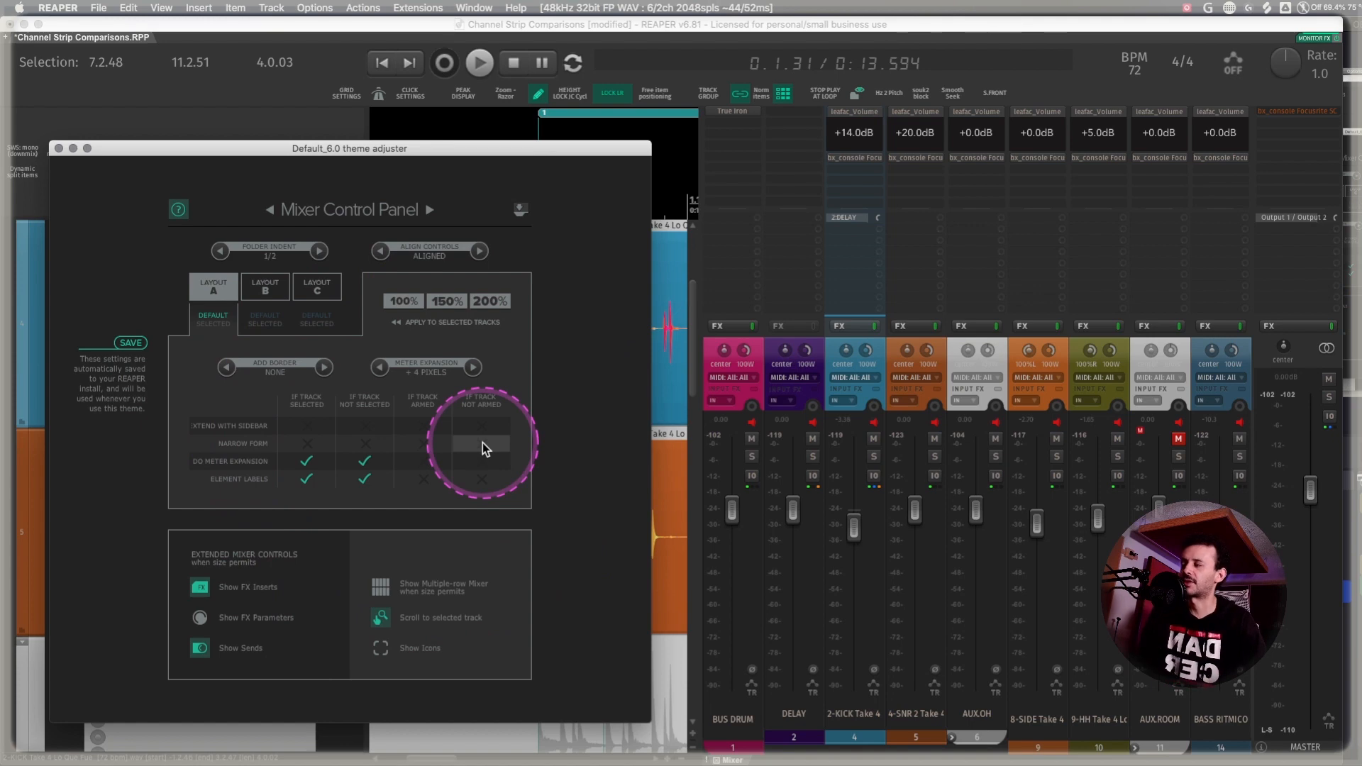
{"action": "left_click", "coordinate": [364, 444]}
{"action": "left_click", "coordinate": [307, 444]}
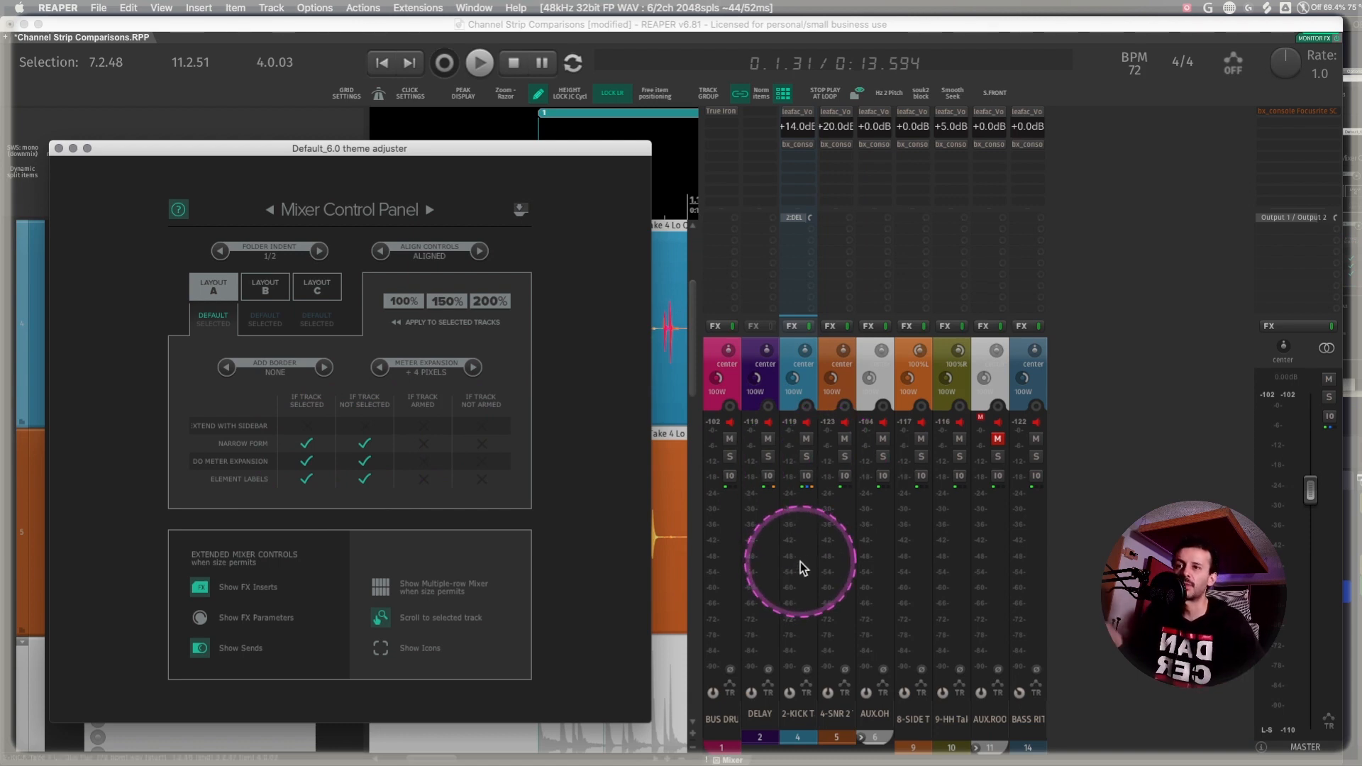
{"action": "left_click", "coordinate": [823, 357]}
{"action": "left_click", "coordinate": [792, 348]}
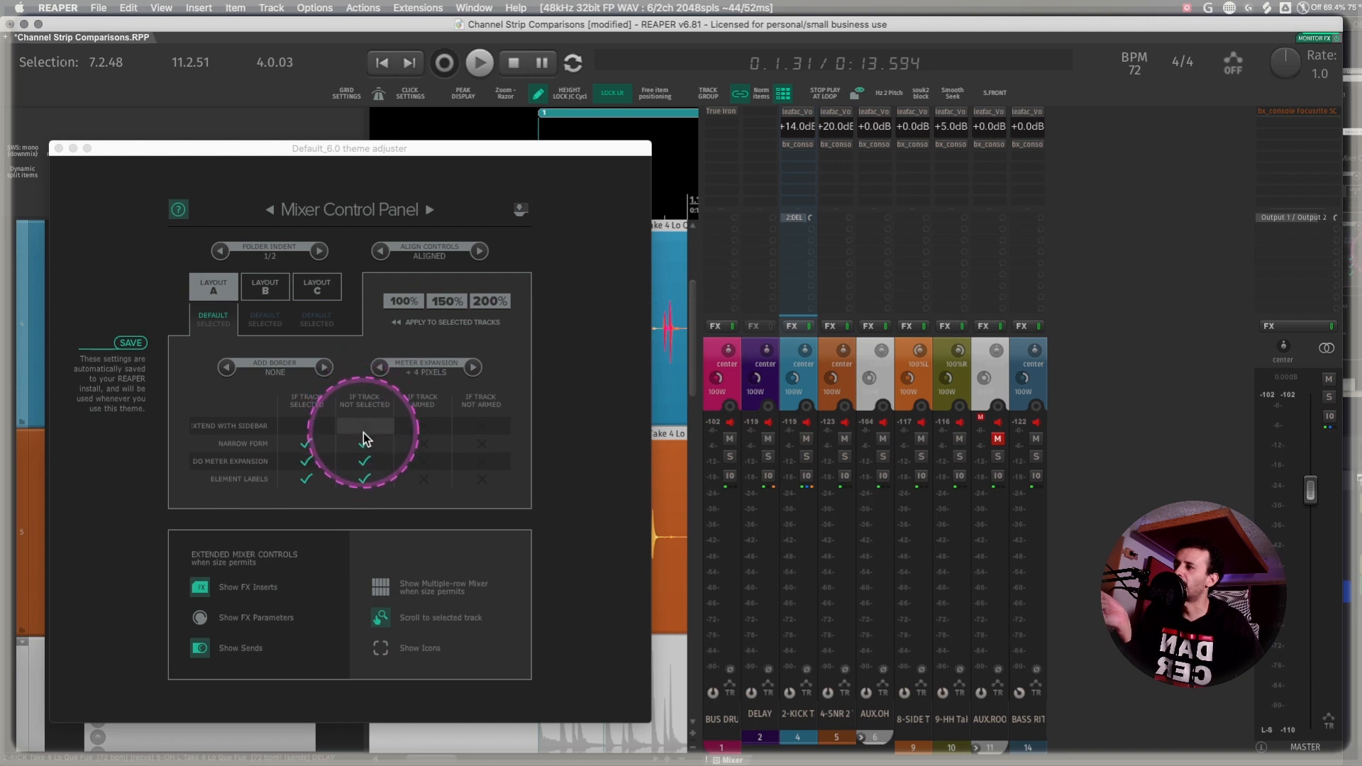
- Turn off Narrow Form for selected tracks and select the kick, AUX.OH, 8-SIDE and 4-SNR 2 channels in turn
{"action": "left_click", "coordinate": [314, 445]}
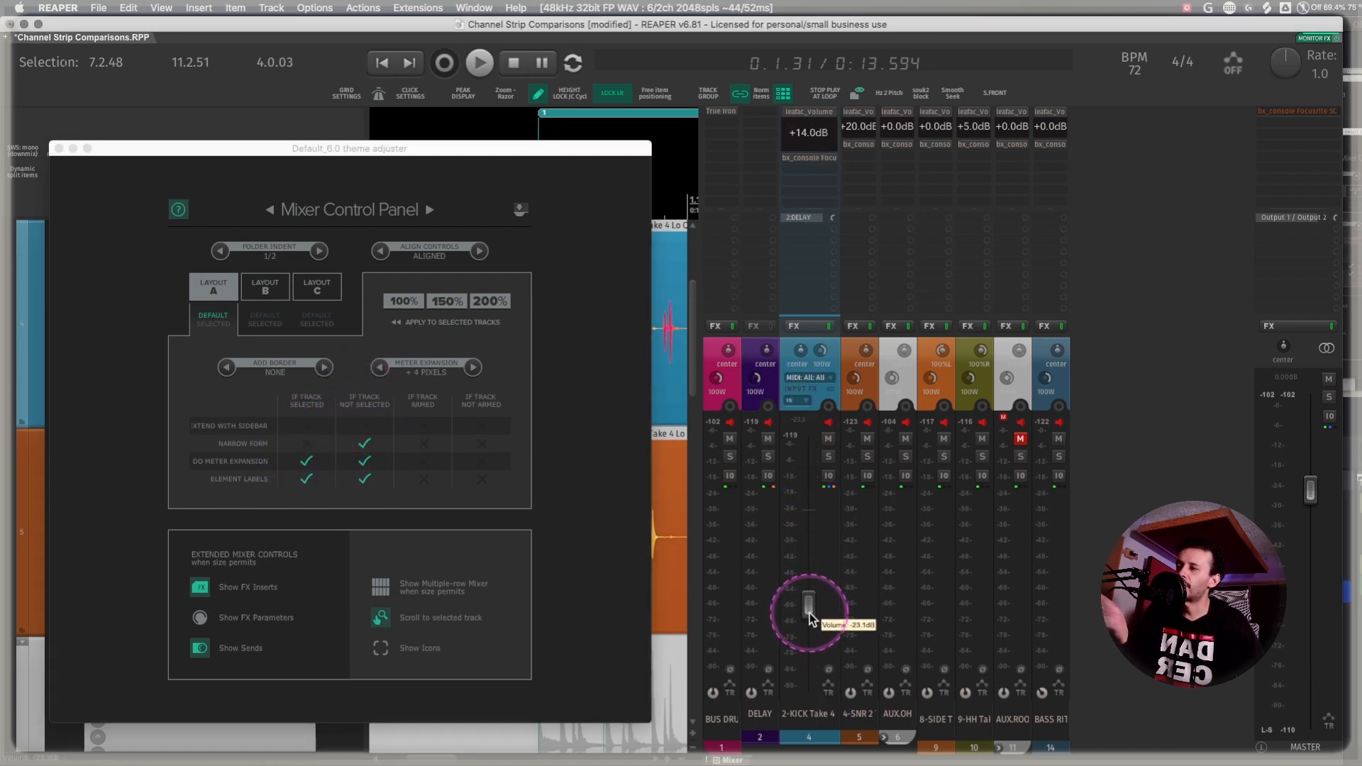
{"action": "left_click", "coordinate": [887, 315]}
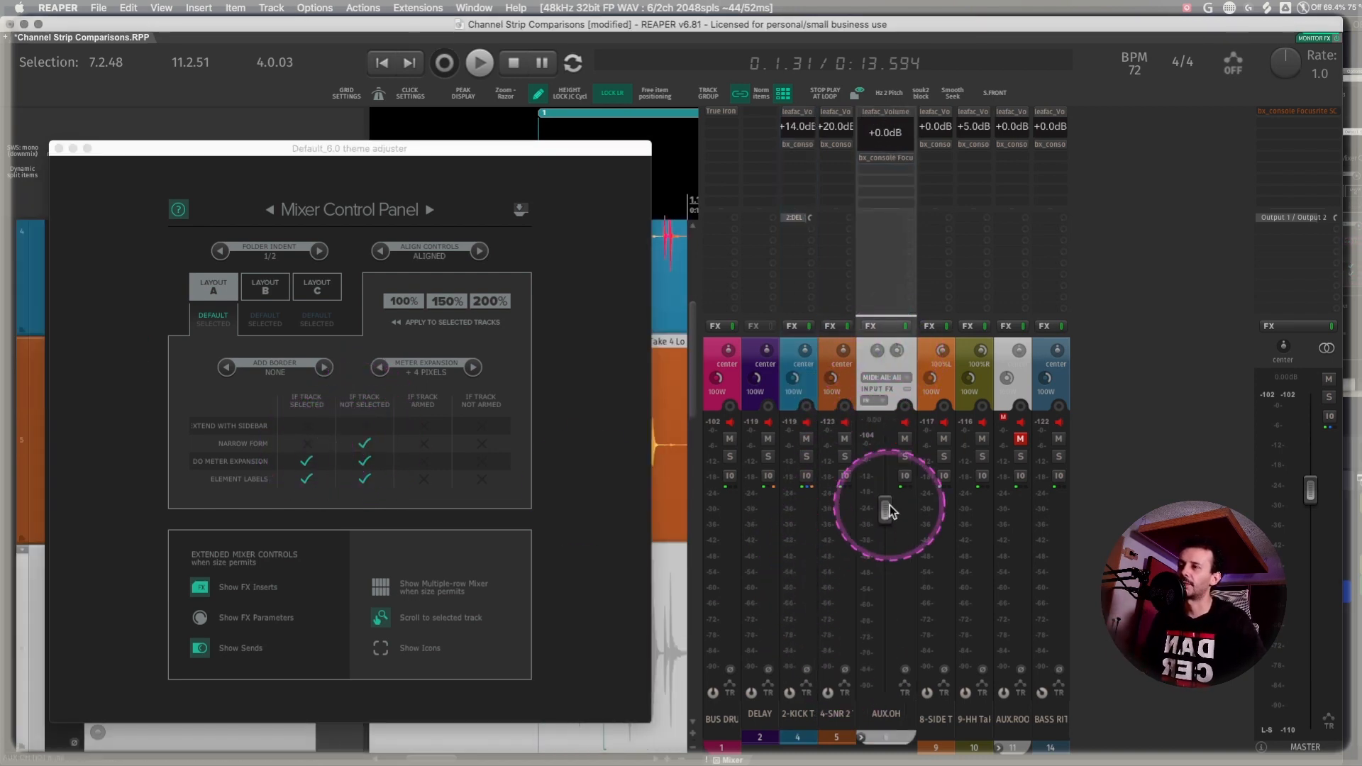
{"action": "left_click", "coordinate": [929, 319]}
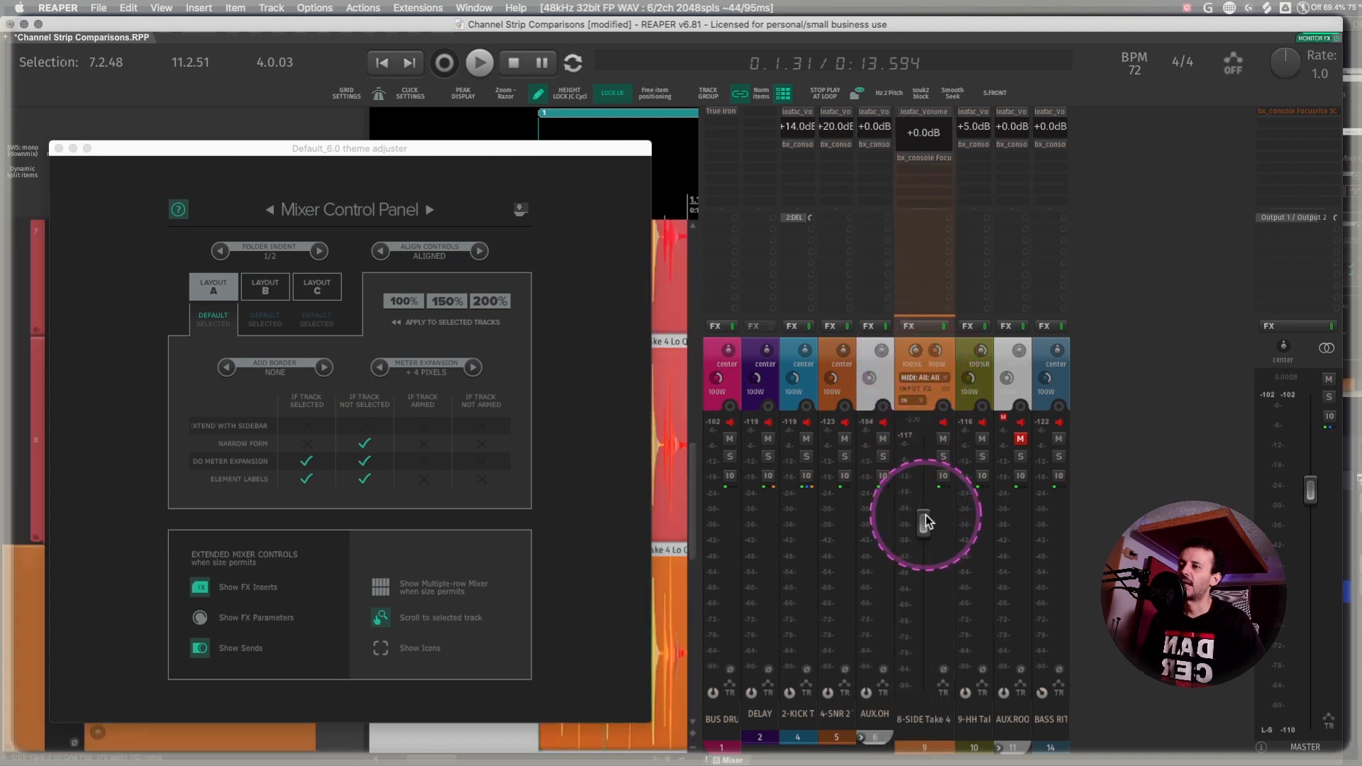
{"action": "left_click_drag", "start_coordinate": [929, 629], "coordinate": [845, 355]}
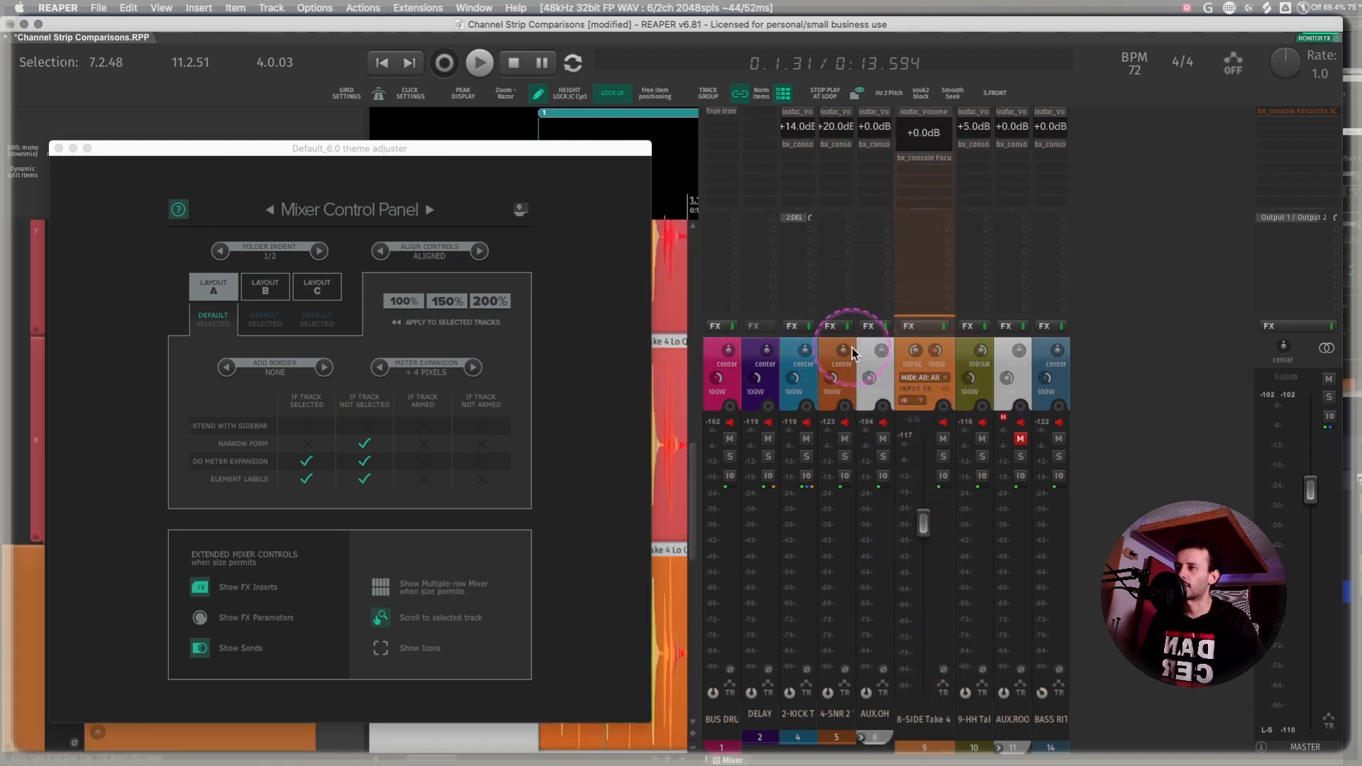
{"action": "left_click", "coordinate": [853, 353]}
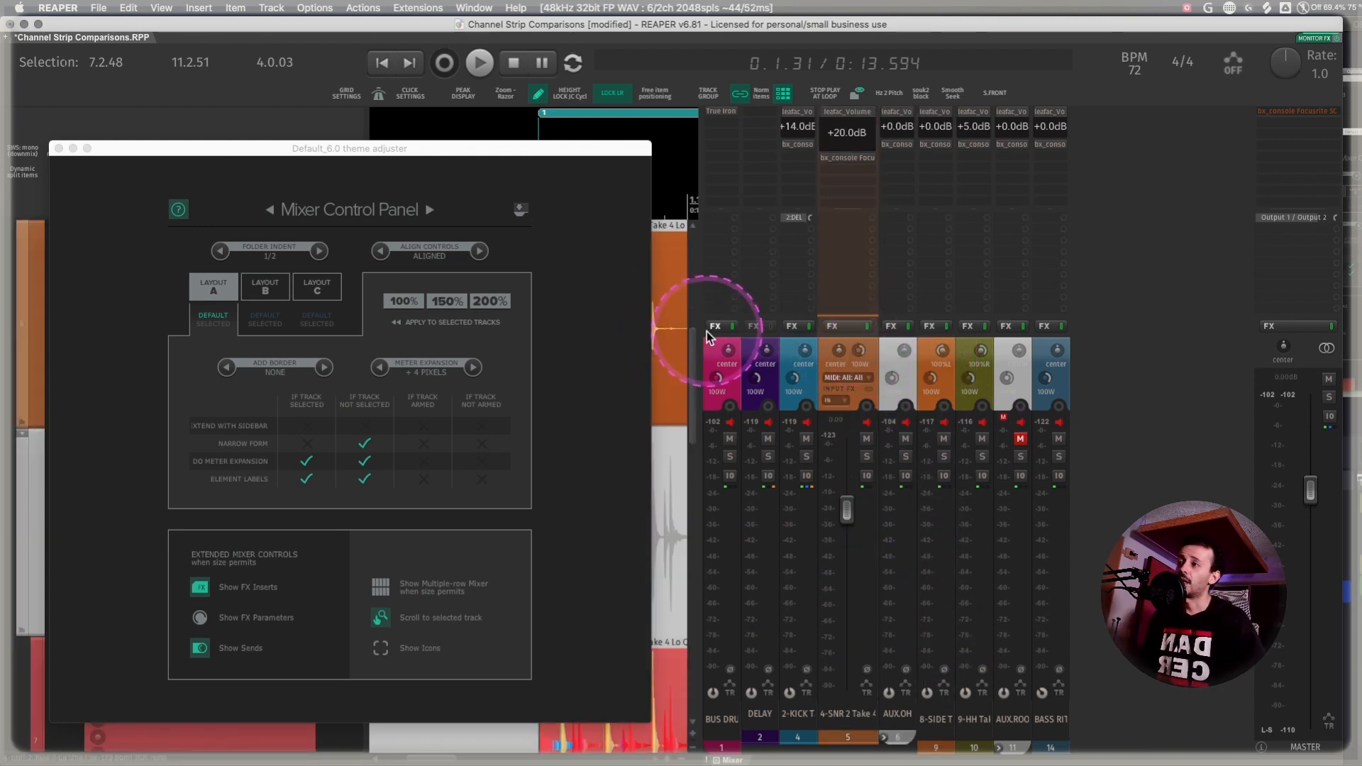
- Shrink the mixer to fit its nine strips and, after comparing both forms, enable Narrow Form for selected and unselected tracks
{"action": "left_click_drag", "start_coordinate": [700, 329], "coordinate": [878, 325]}
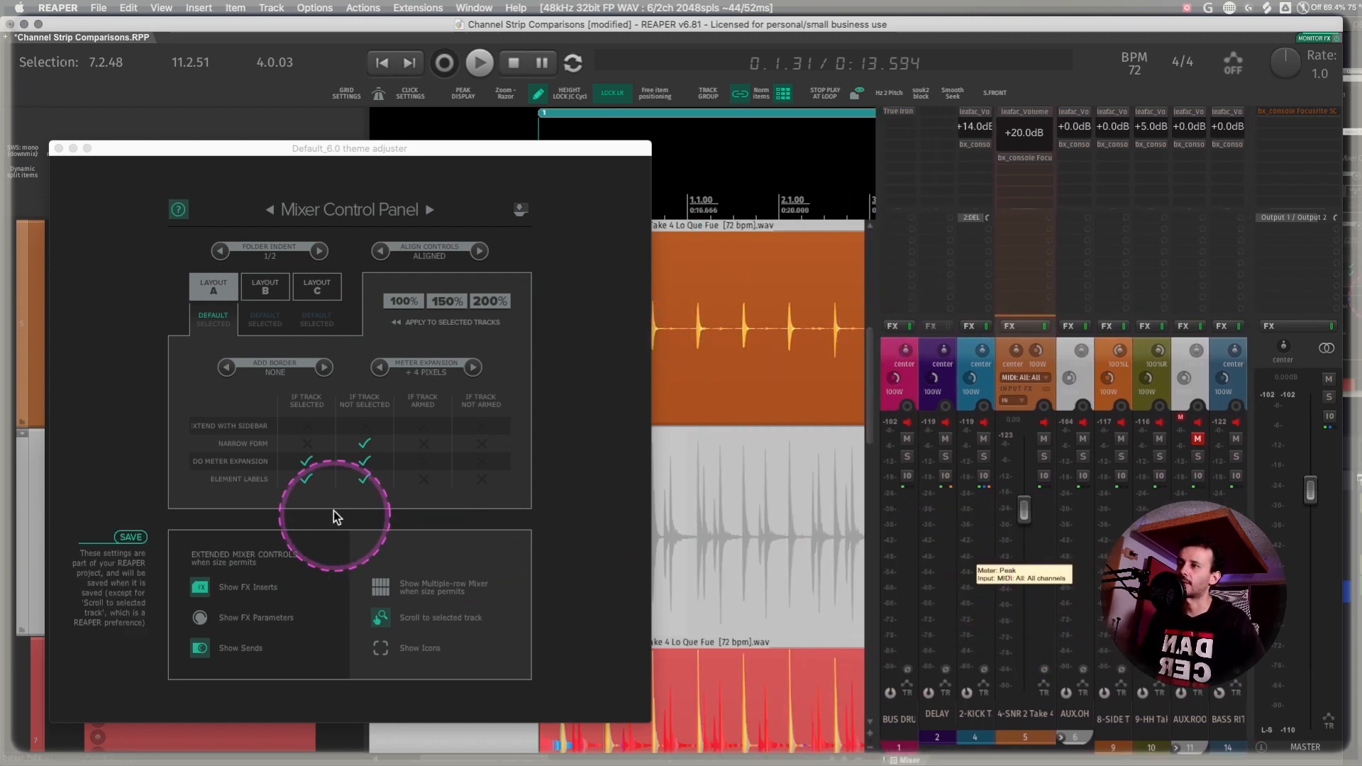
{"action": "left_click", "coordinate": [363, 451]}
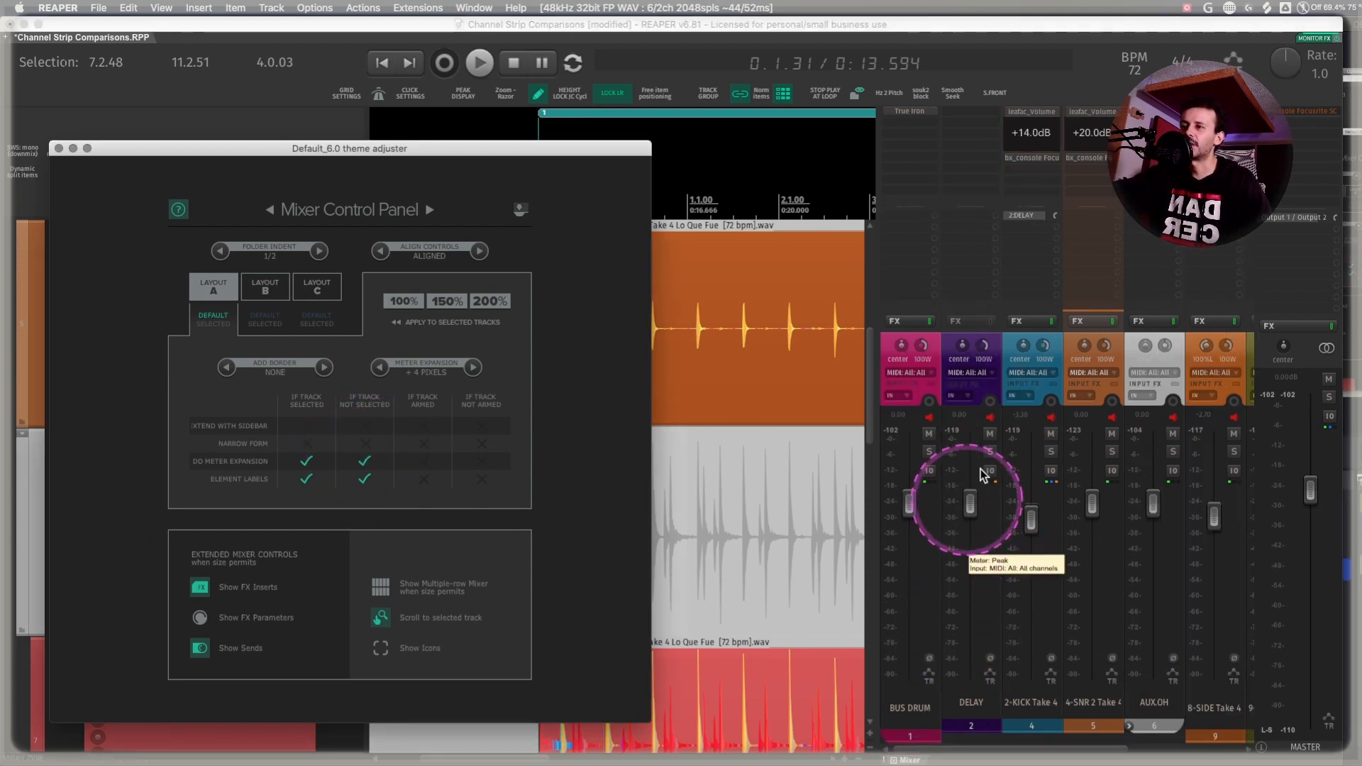
{"action": "left_click", "coordinate": [363, 446]}
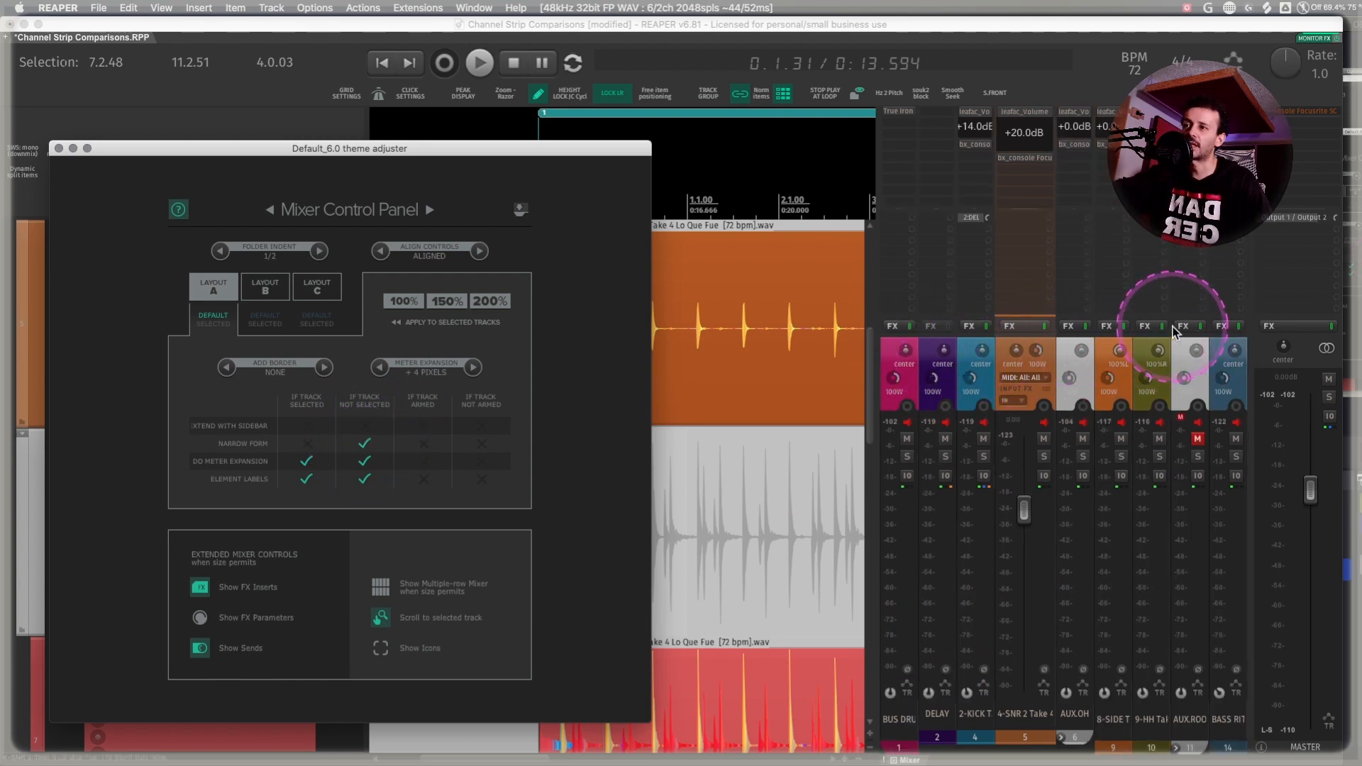
{"action": "left_click", "coordinate": [307, 445]}
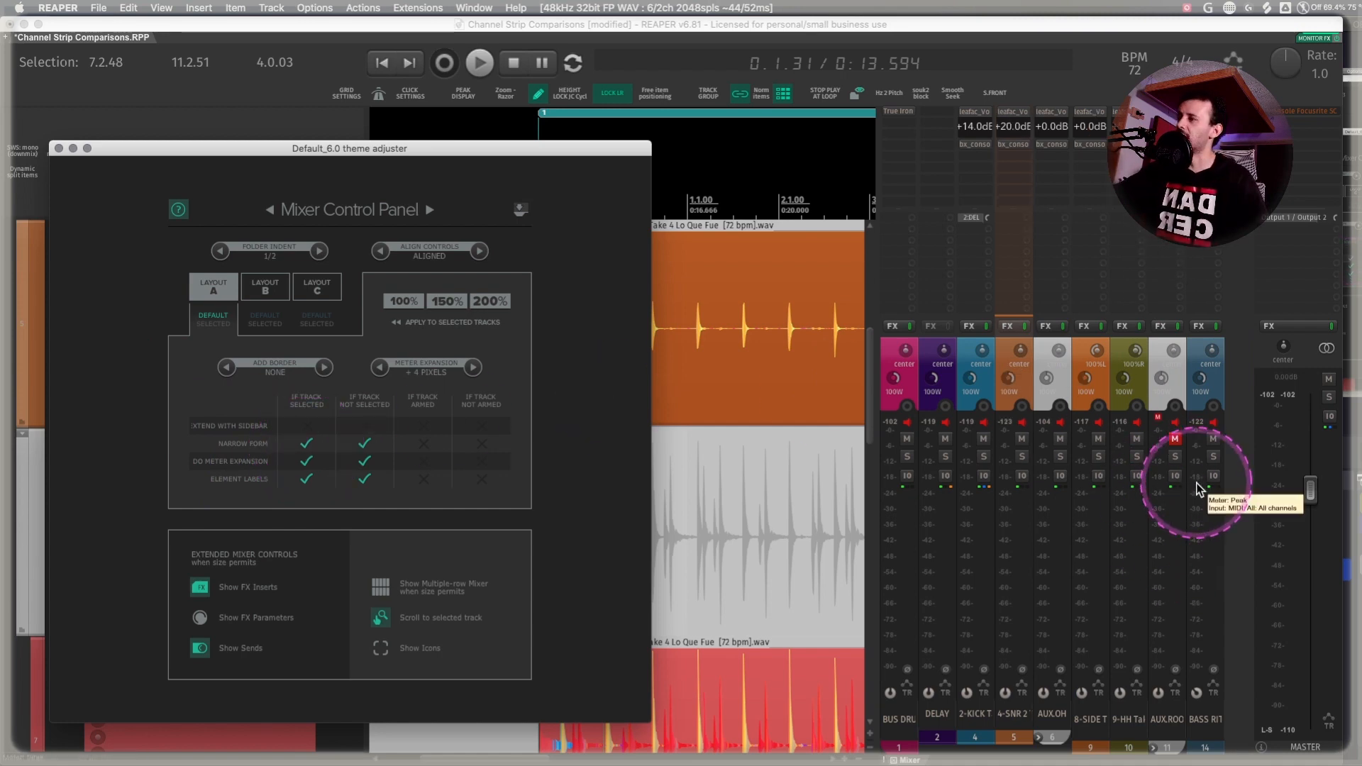
{"action": "left_click", "coordinate": [359, 442]}
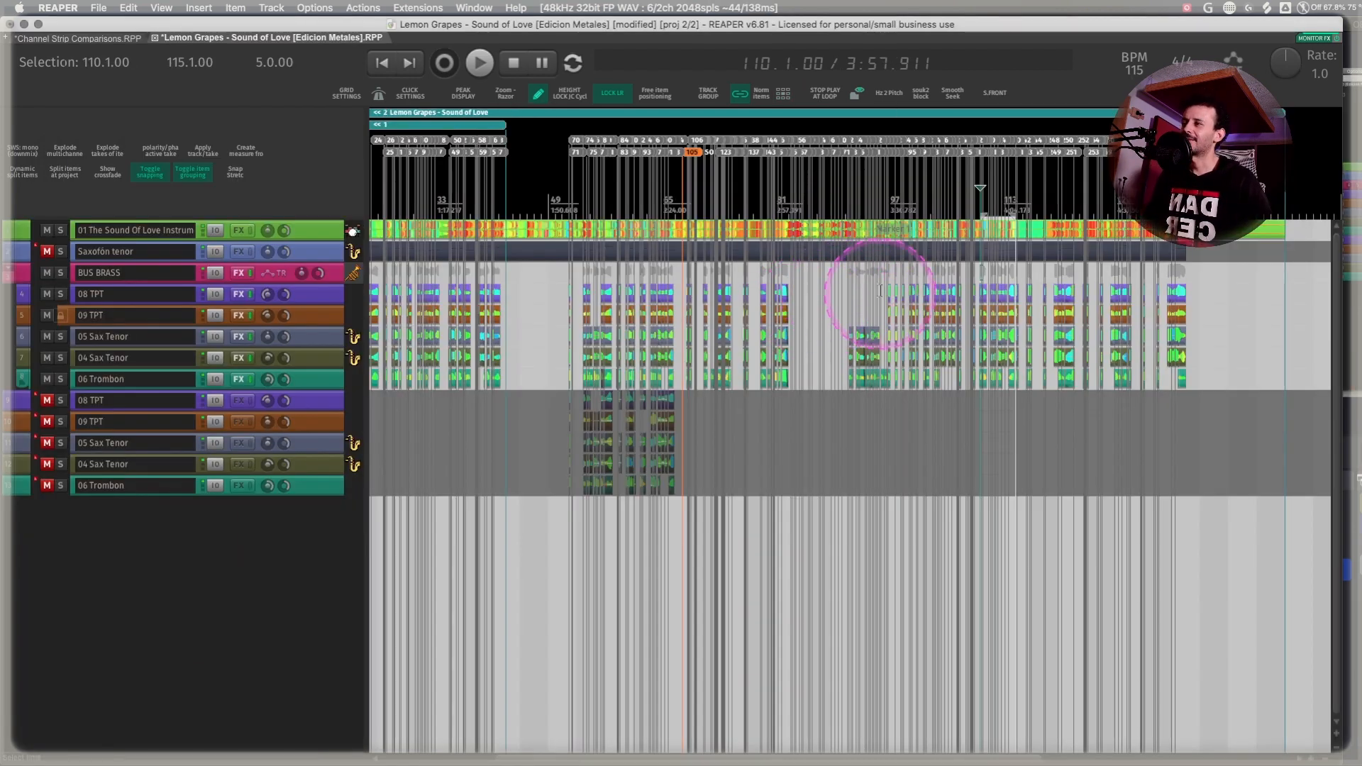
- Set a time selection from 128.2.75 to 129.4.50 around the brass phrase at measure 129 in the Lemon Grapes project
{"action": "left_click_drag", "start_coordinate": [878, 293], "coordinate": [1053, 390]}
{"action": "scroll", "coordinate": [988, 378], "scroll_direction": "right", "scroll_amount": 15}
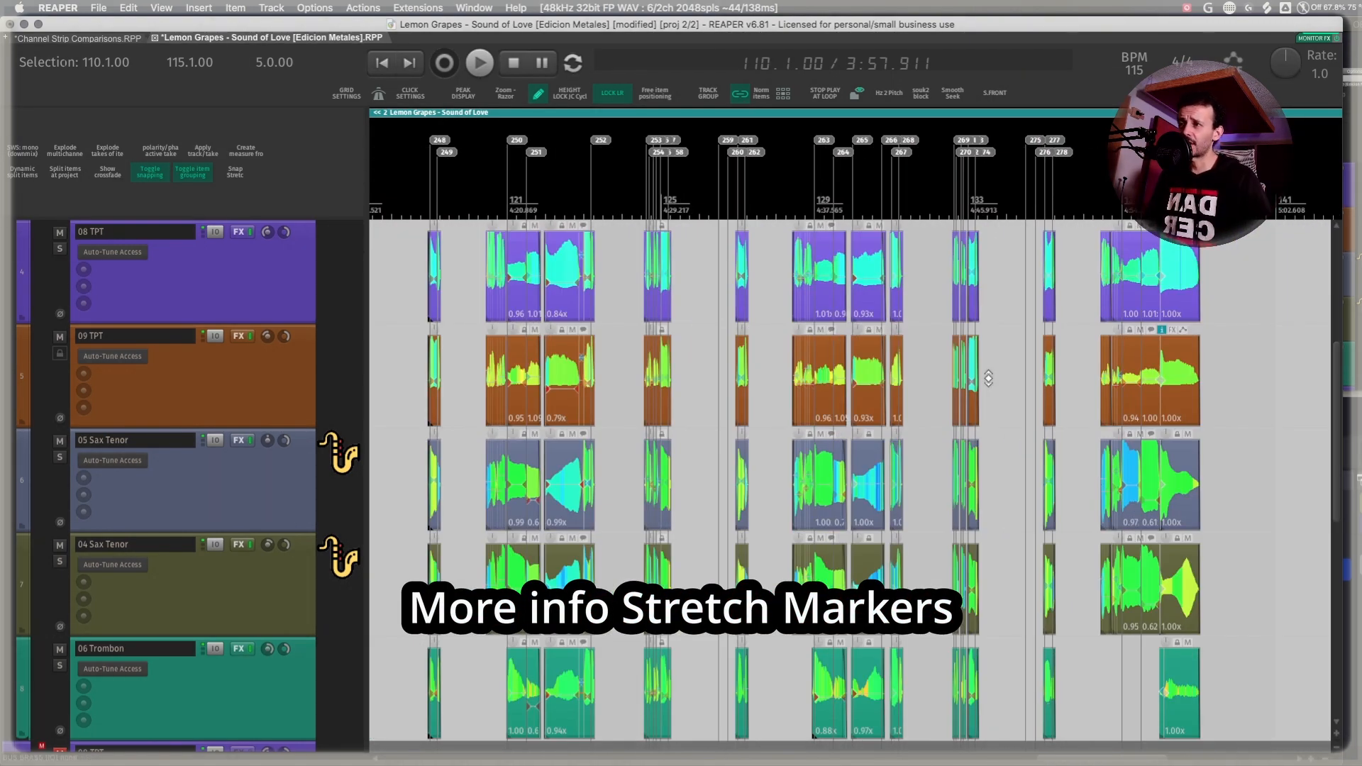
{"action": "scroll", "coordinate": [823, 381], "scroll_direction": "up", "scroll_amount": 10}
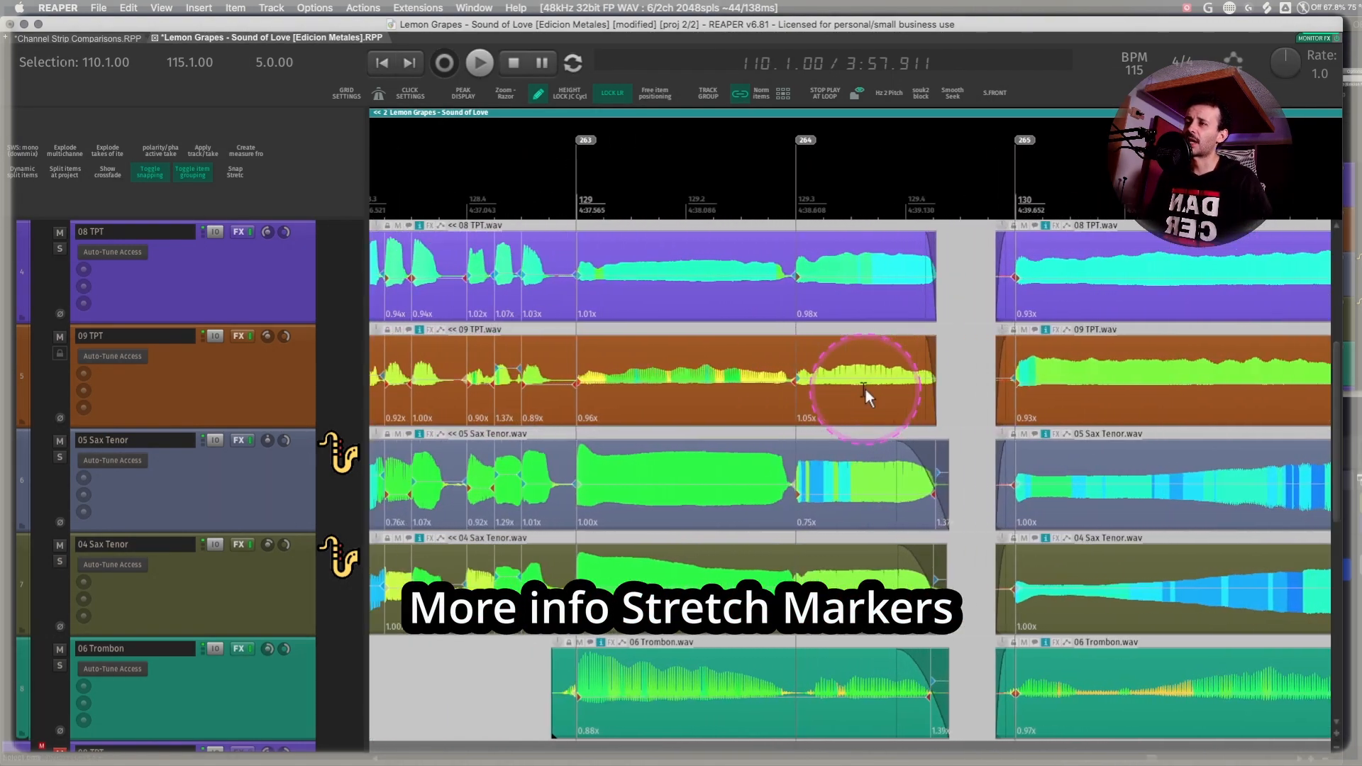
{"action": "scroll", "coordinate": [865, 389], "scroll_direction": "up", "scroll_amount": 1}
{"action": "scroll", "coordinate": [866, 390], "scroll_direction": "down", "scroll_amount": 4}
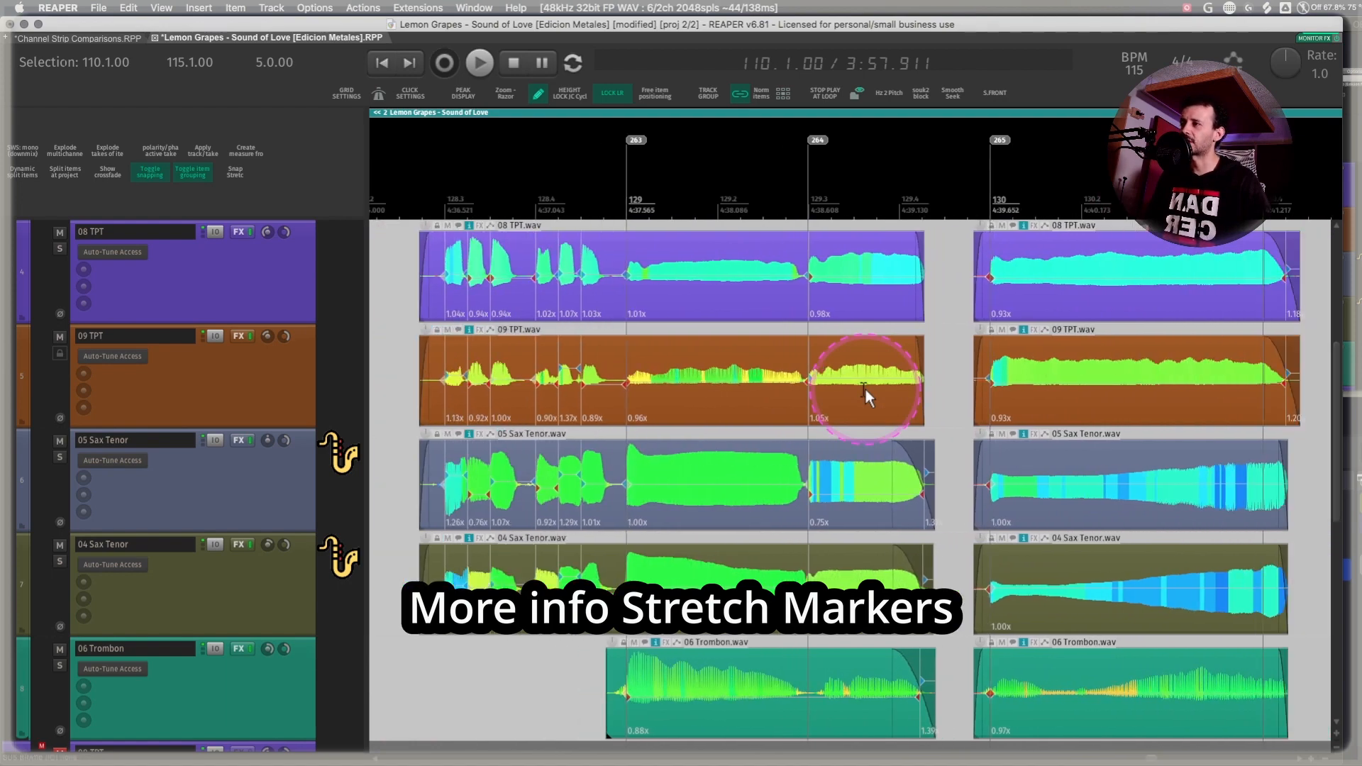
{"action": "scroll", "coordinate": [865, 389], "scroll_direction": "left", "scroll_amount": 2}
{"action": "scroll", "coordinate": [866, 389], "scroll_direction": "up", "scroll_amount": 3}
{"action": "scroll", "coordinate": [866, 389], "scroll_direction": "left", "scroll_amount": 2}
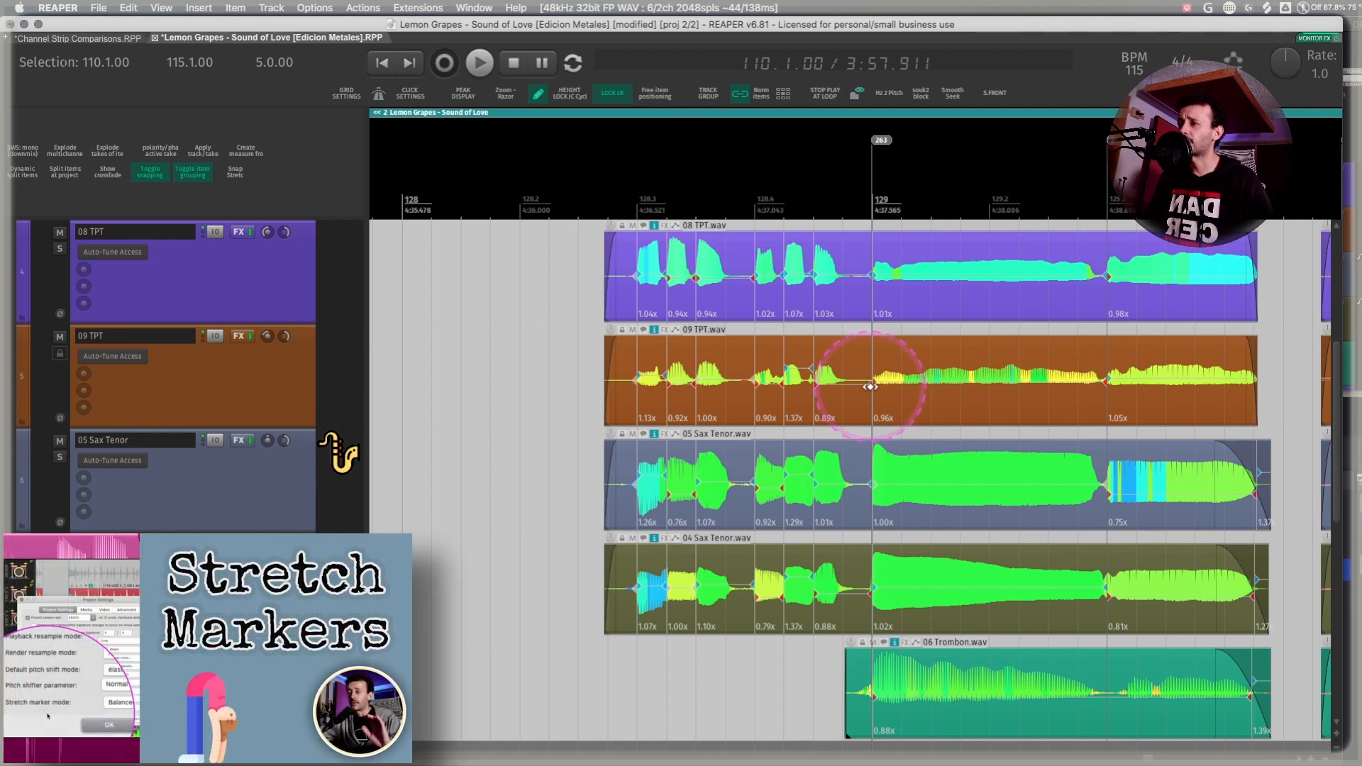
{"action": "scroll", "coordinate": [763, 396], "scroll_direction": "right", "scroll_amount": 1}
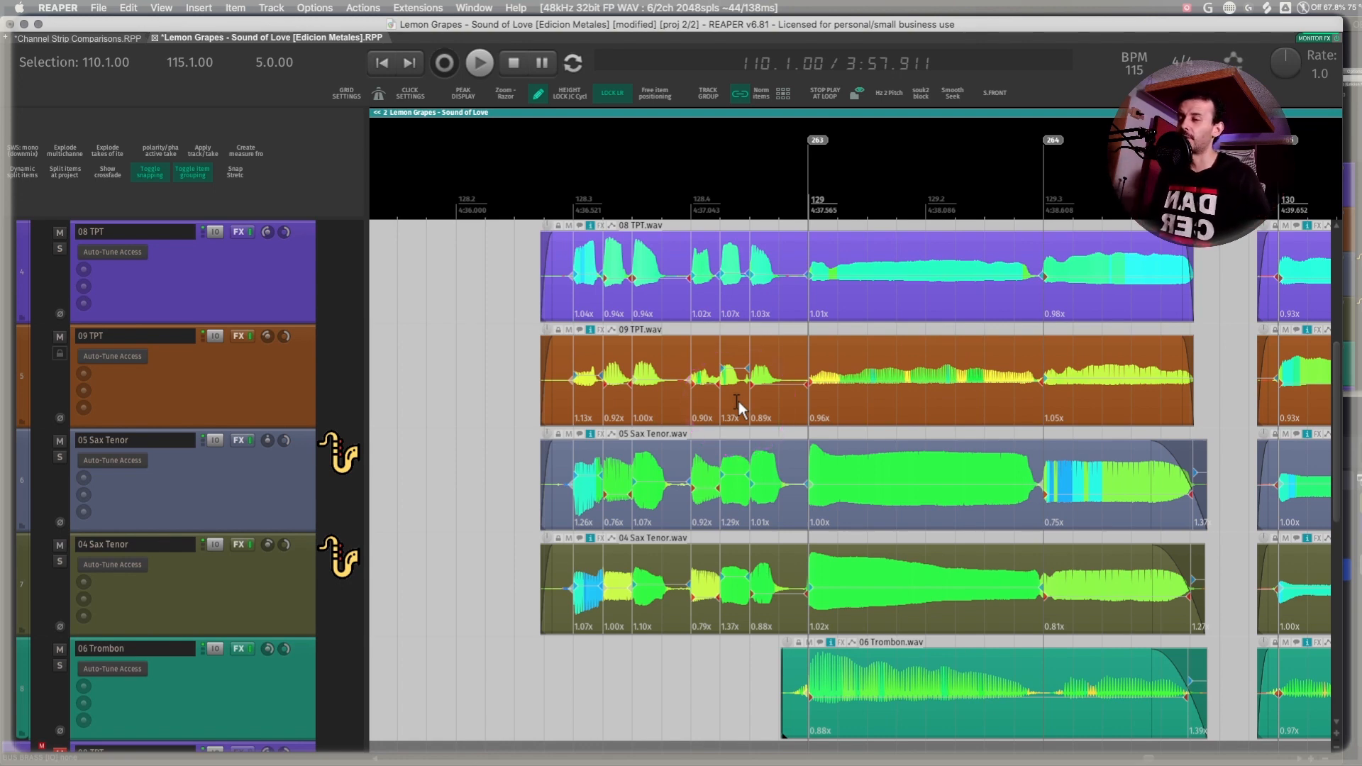
{"action": "scroll", "coordinate": [773, 399], "scroll_direction": "right", "scroll_amount": 1}
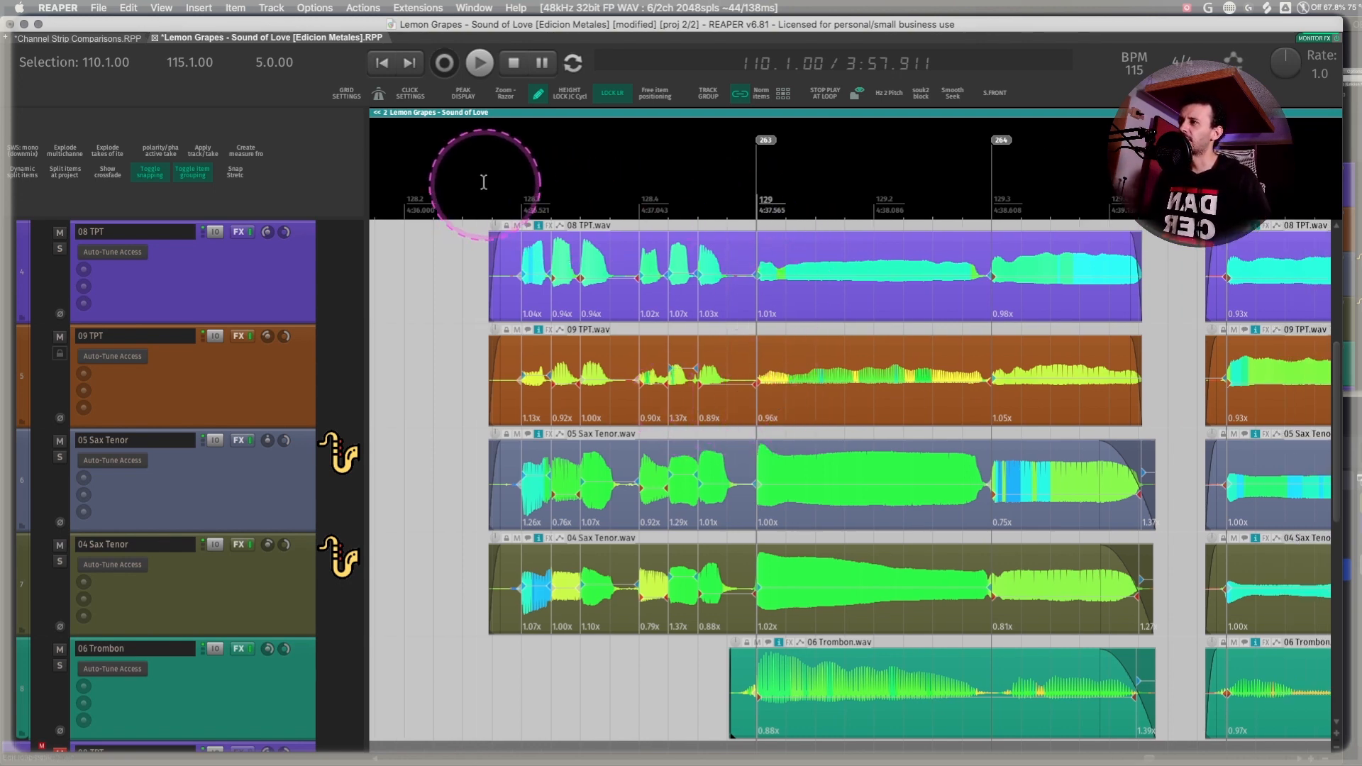
{"action": "left_click_drag", "start_coordinate": [492, 207], "coordinate": [1169, 201]}
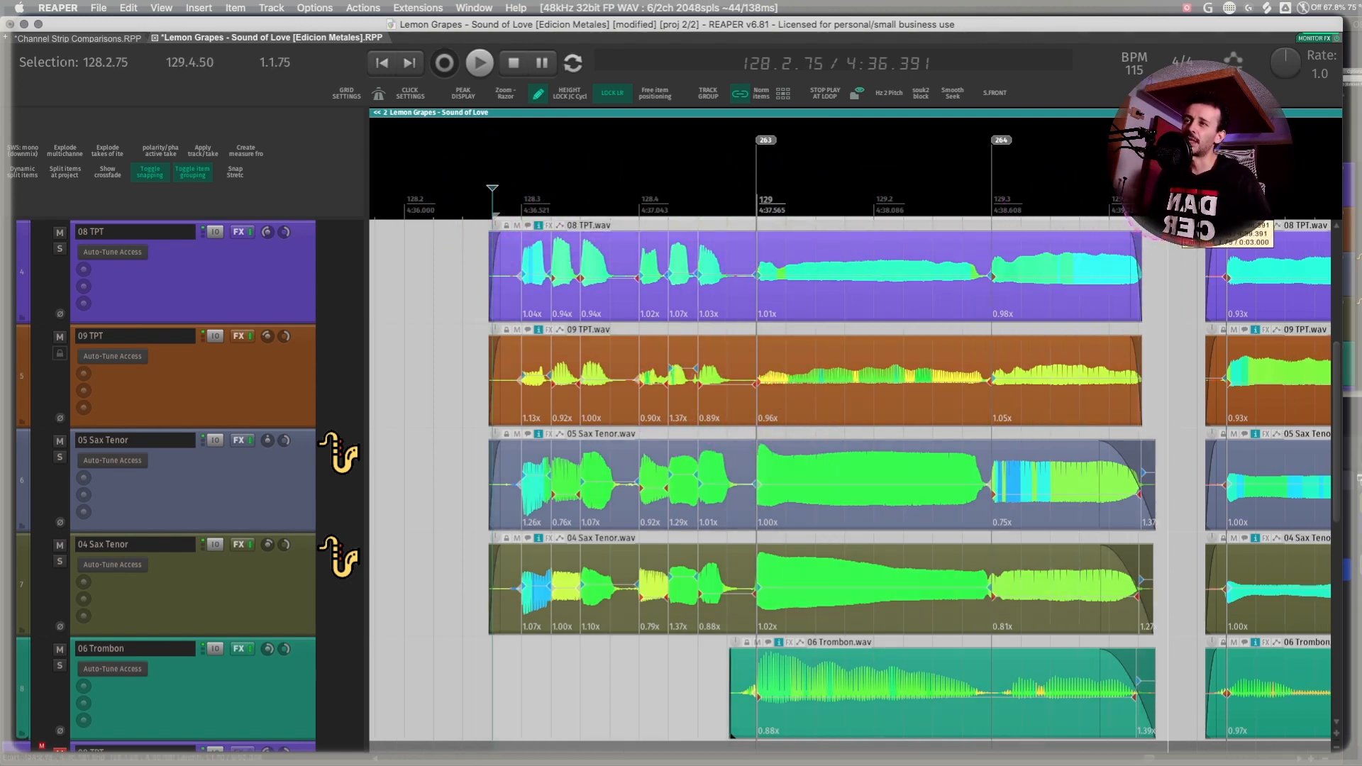
{"action": "key", "text": "question"}
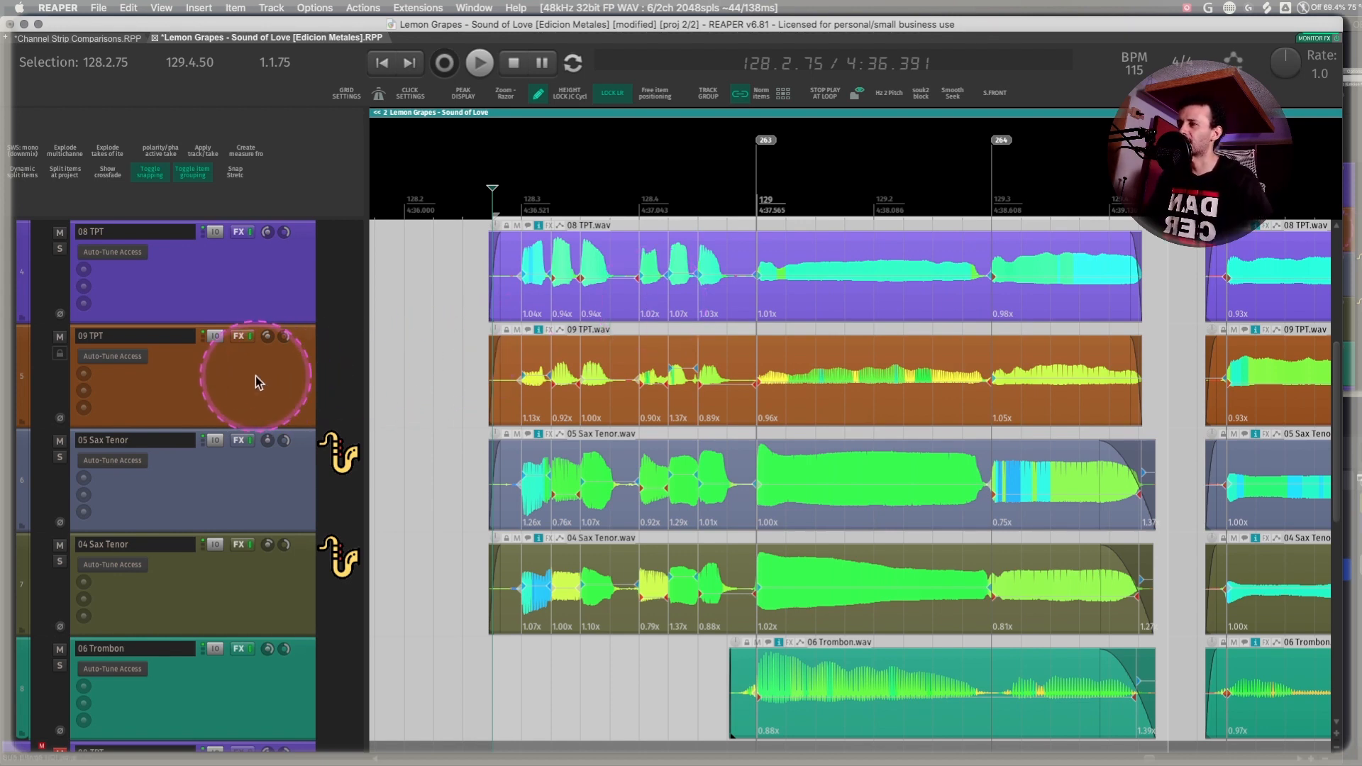
- Go to the brass phrase at measure 174 near the project's end and set the time selection from 174.1.00 to 175.2.75
{"action": "scroll", "coordinate": [256, 375], "scroll_direction": "down", "scroll_amount": 5}
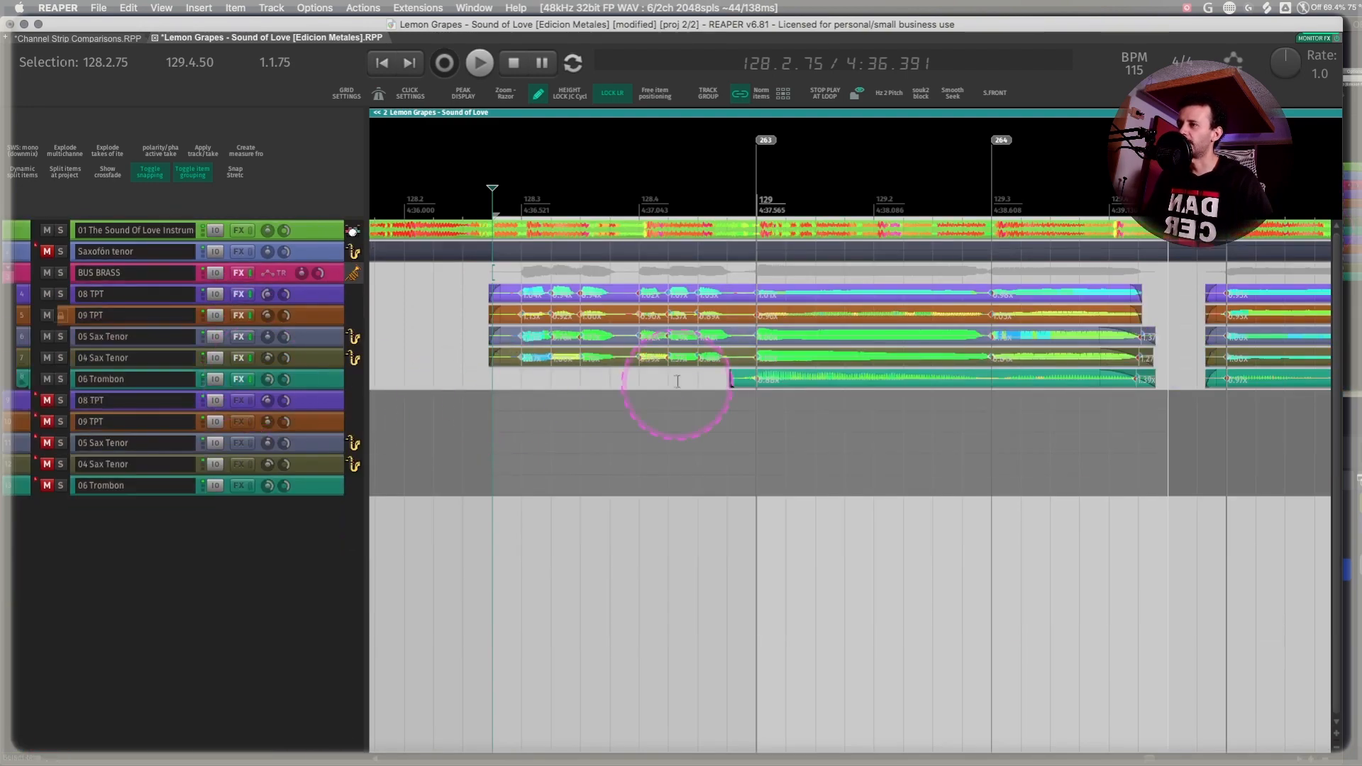
{"action": "scroll", "coordinate": [689, 377], "scroll_direction": "right", "scroll_amount": 2}
{"action": "scroll", "coordinate": [690, 378], "scroll_direction": "down", "scroll_amount": 3}
{"action": "key", "text": "End"}
{"action": "left_click_drag", "start_coordinate": [764, 283], "coordinate": [1267, 386]}
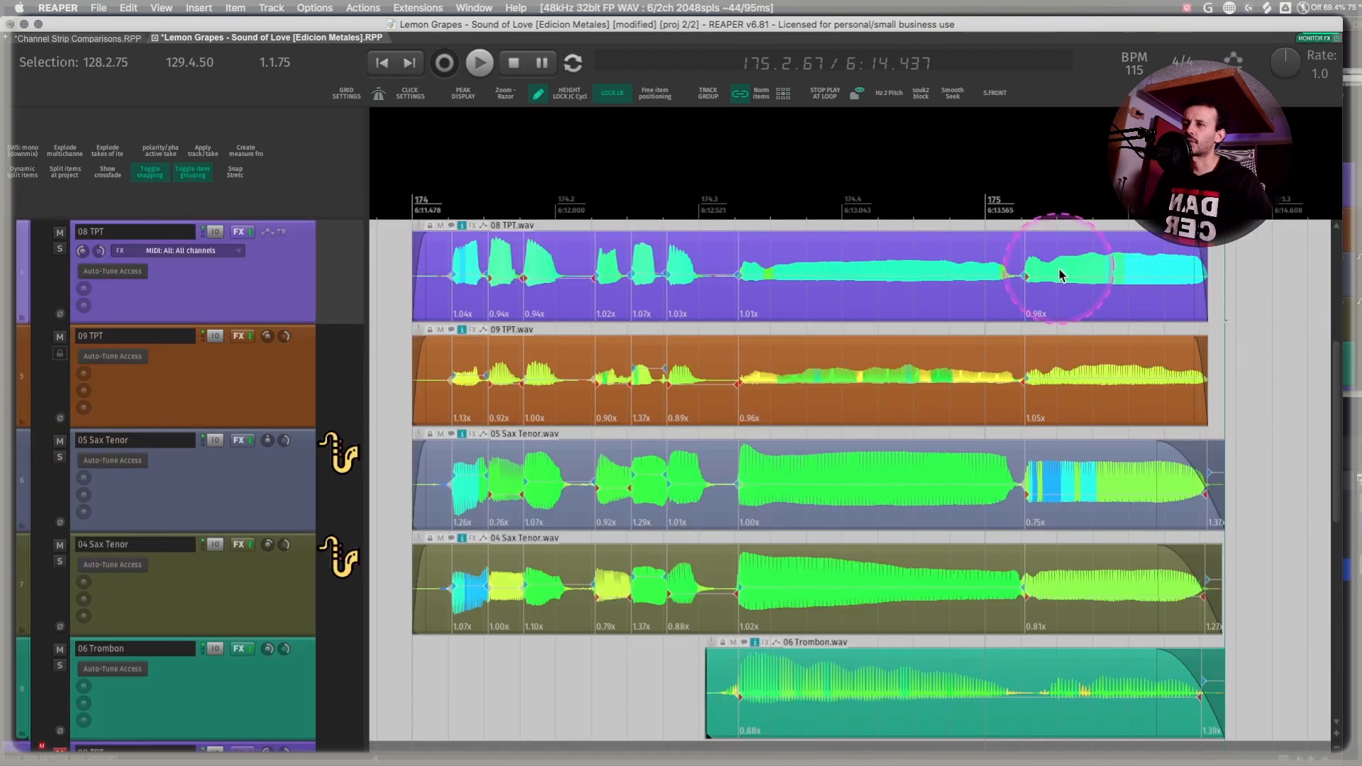
{"action": "left_click_drag", "start_coordinate": [1237, 205], "coordinate": [412, 192]}
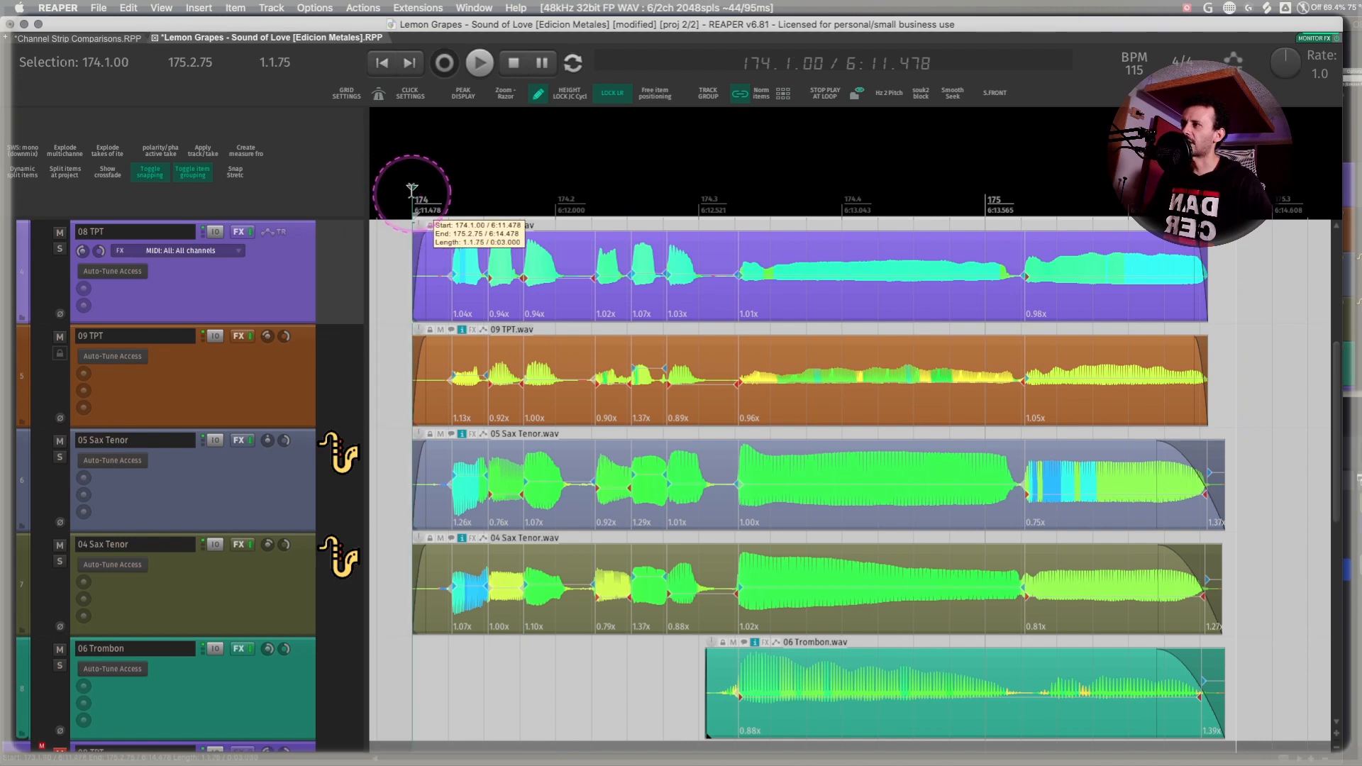
- Check the grid line spacing and snapping options in the Snap/Grid Settings, then close them
{"action": "scroll", "coordinate": [441, 359], "scroll_direction": "left", "scroll_amount": 2}
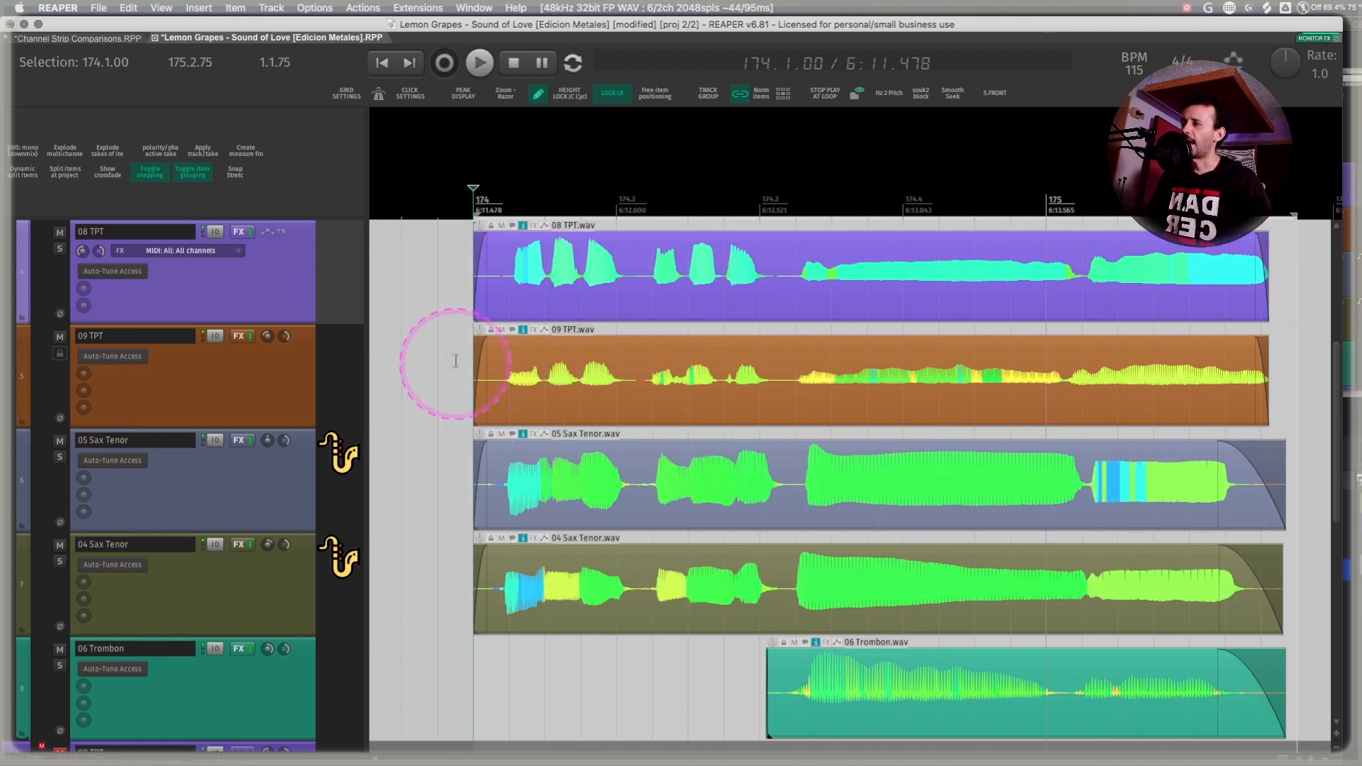
{"action": "left_click", "coordinate": [347, 95]}
{"action": "left_click_drag", "start_coordinate": [562, 239], "coordinate": [423, 239]}
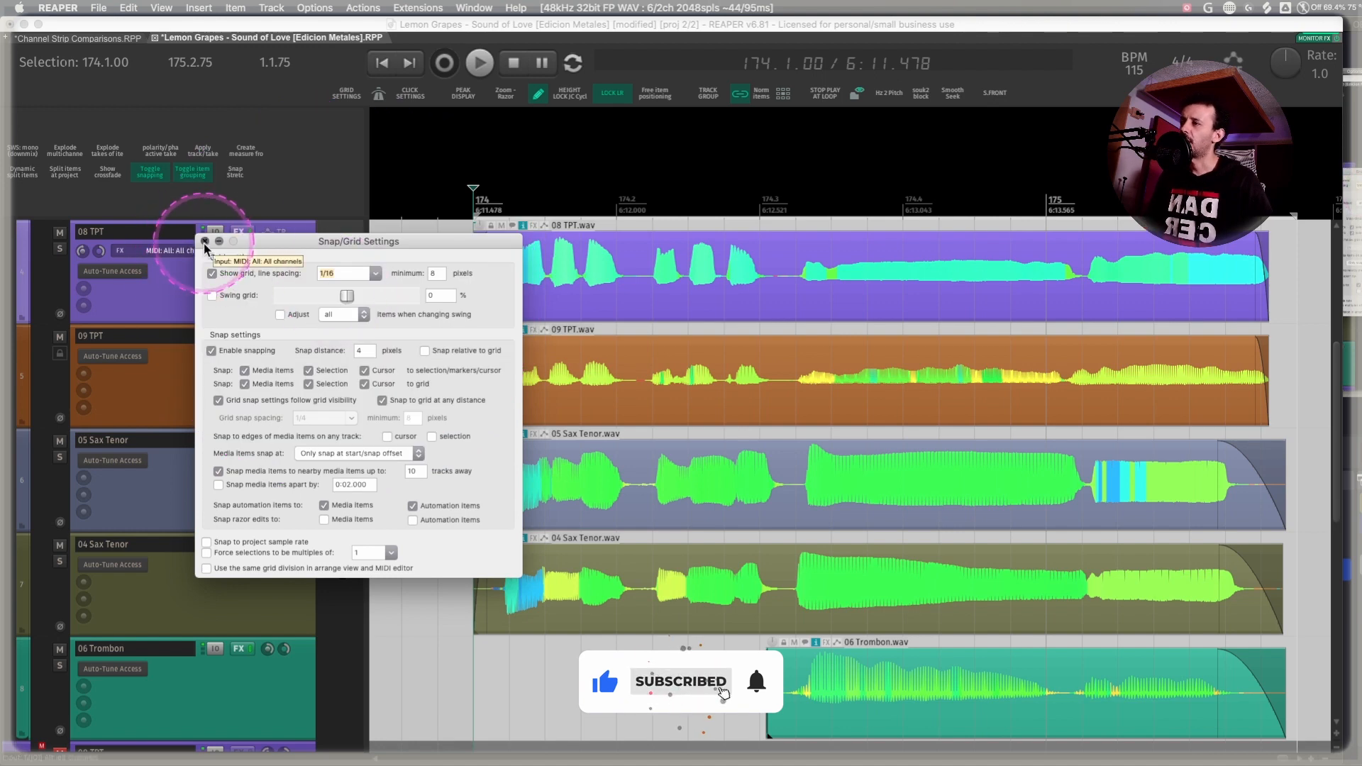
{"action": "left_click", "coordinate": [194, 237]}
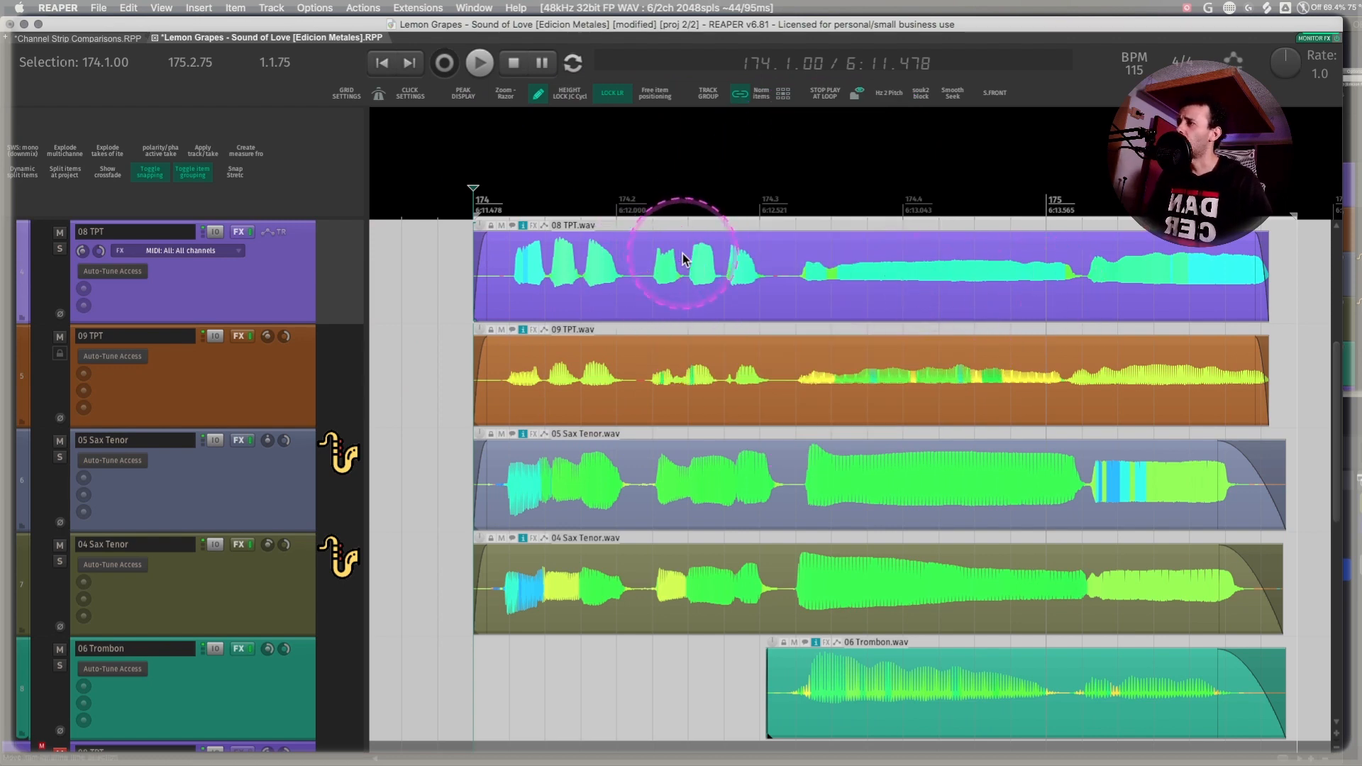
- Turn off locking and move the grouped brass items a sixteenth note earlier, so the first notes fall at measure 174
{"action": "left_click_drag", "start_coordinate": [682, 259], "coordinate": [632, 256]}
{"action": "key", "text": "l"}
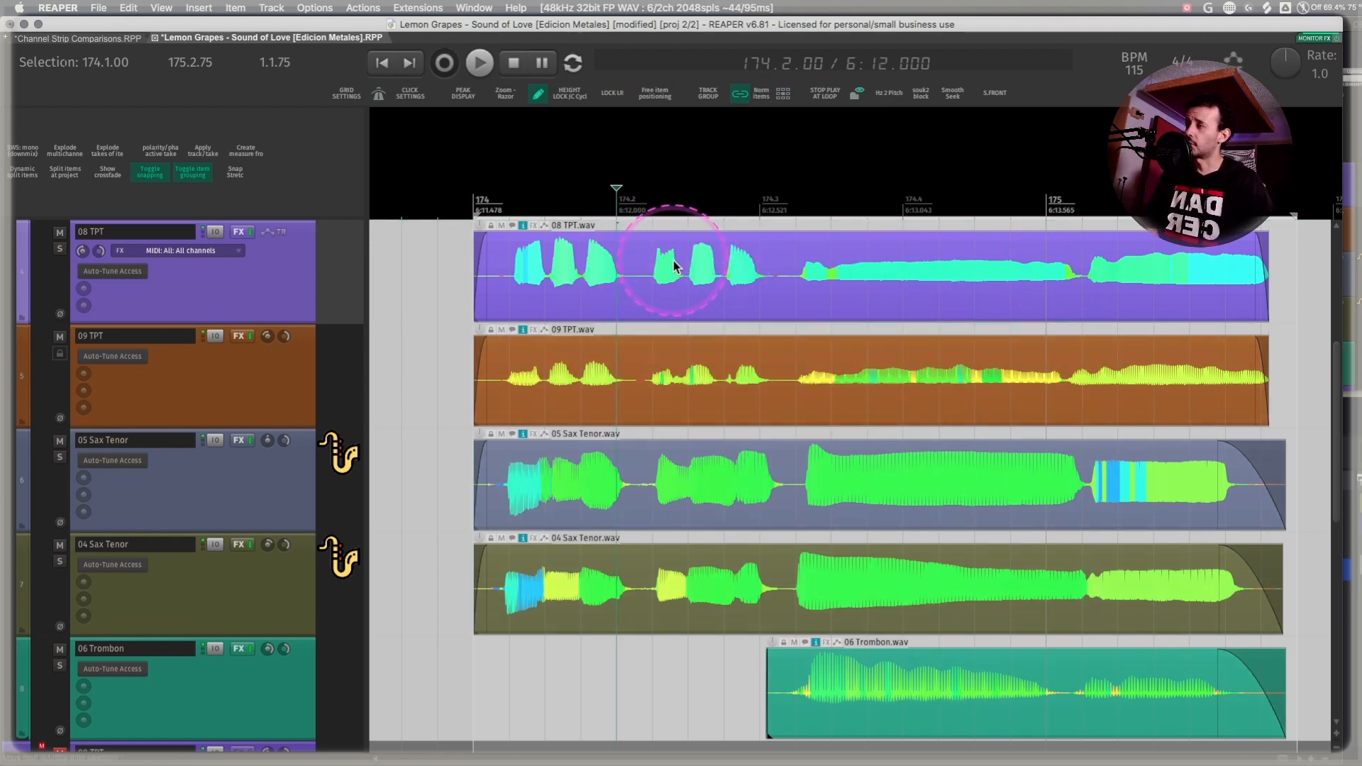
{"action": "left_click_drag", "start_coordinate": [903, 316], "coordinate": [865, 282]}
{"action": "left_click", "coordinate": [398, 274]}
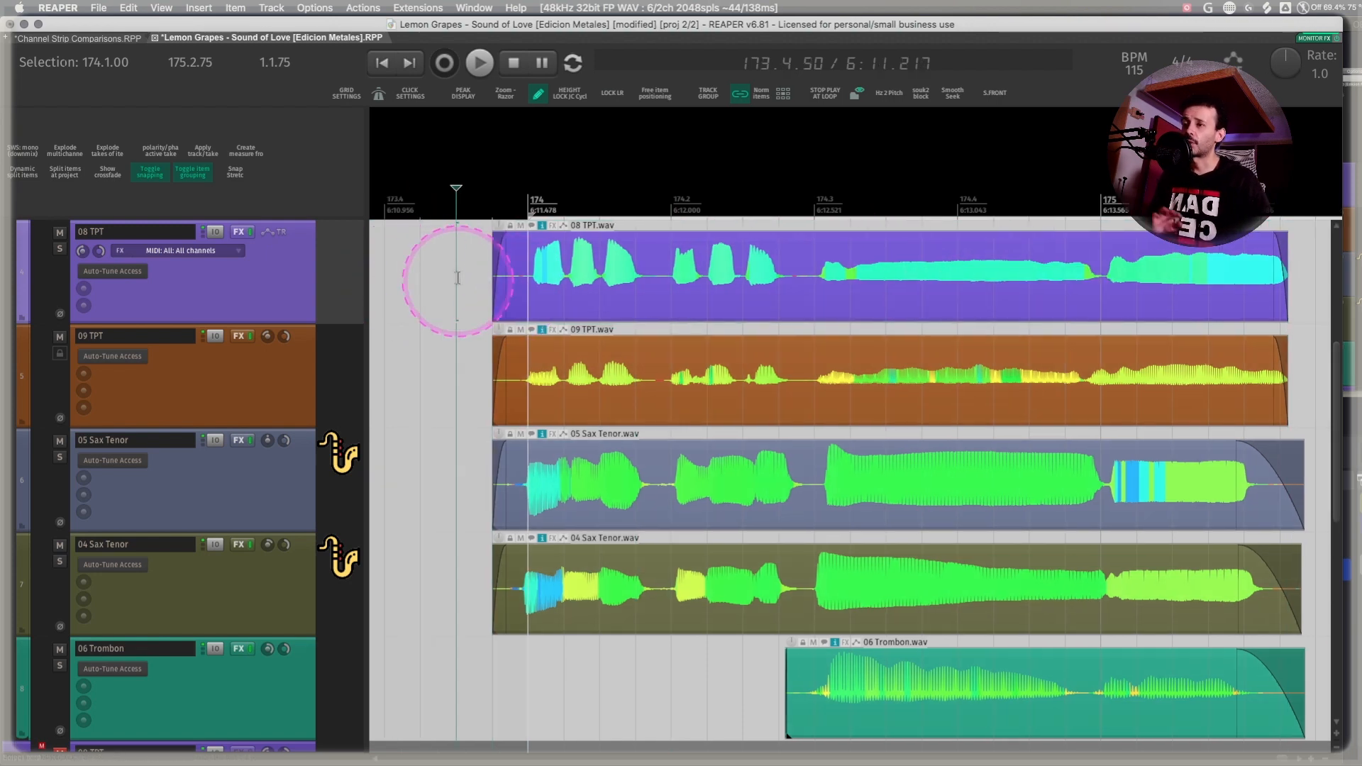
- Place a project marker at 174.1.03, at the start of the first note in the 08 TPT item
{"action": "scroll", "coordinate": [474, 280], "scroll_direction": "up", "scroll_amount": 4}
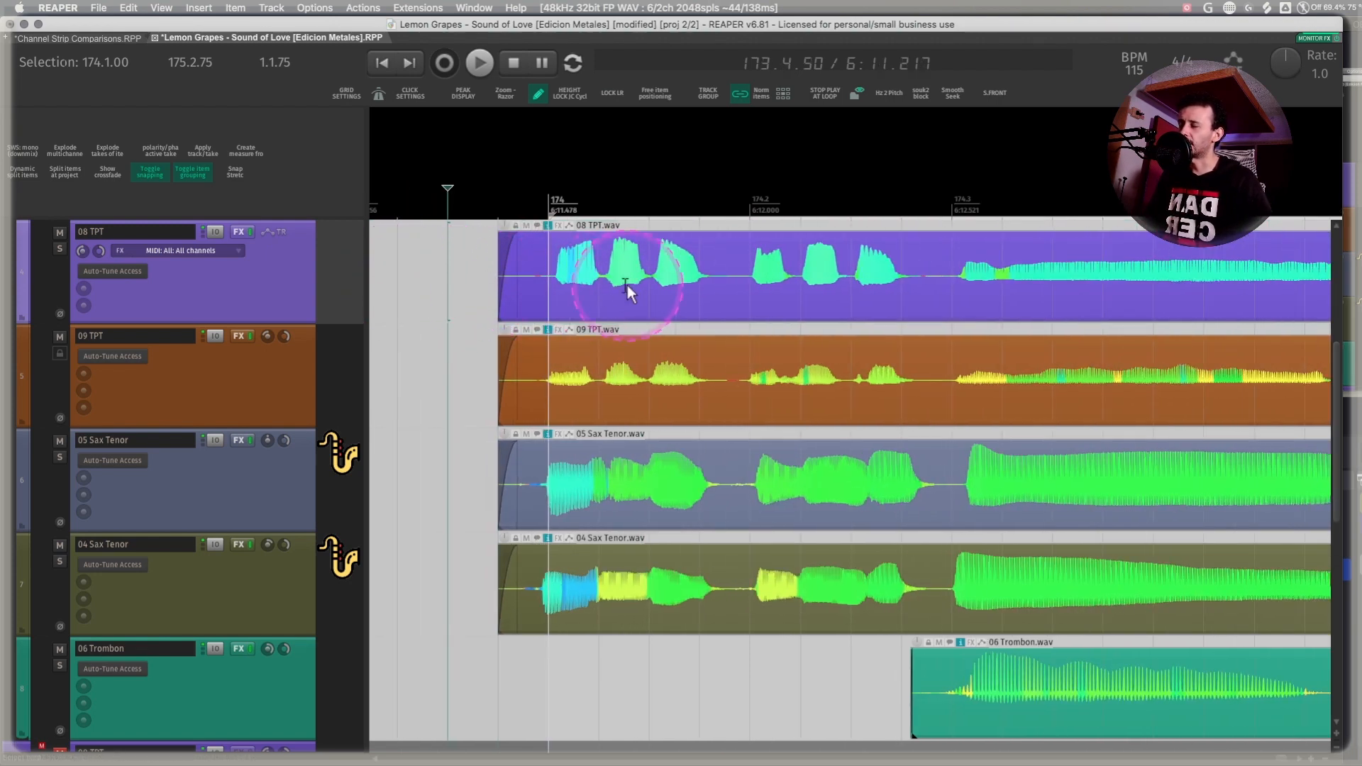
{"action": "scroll", "coordinate": [627, 285], "scroll_direction": "down", "scroll_amount": 4}
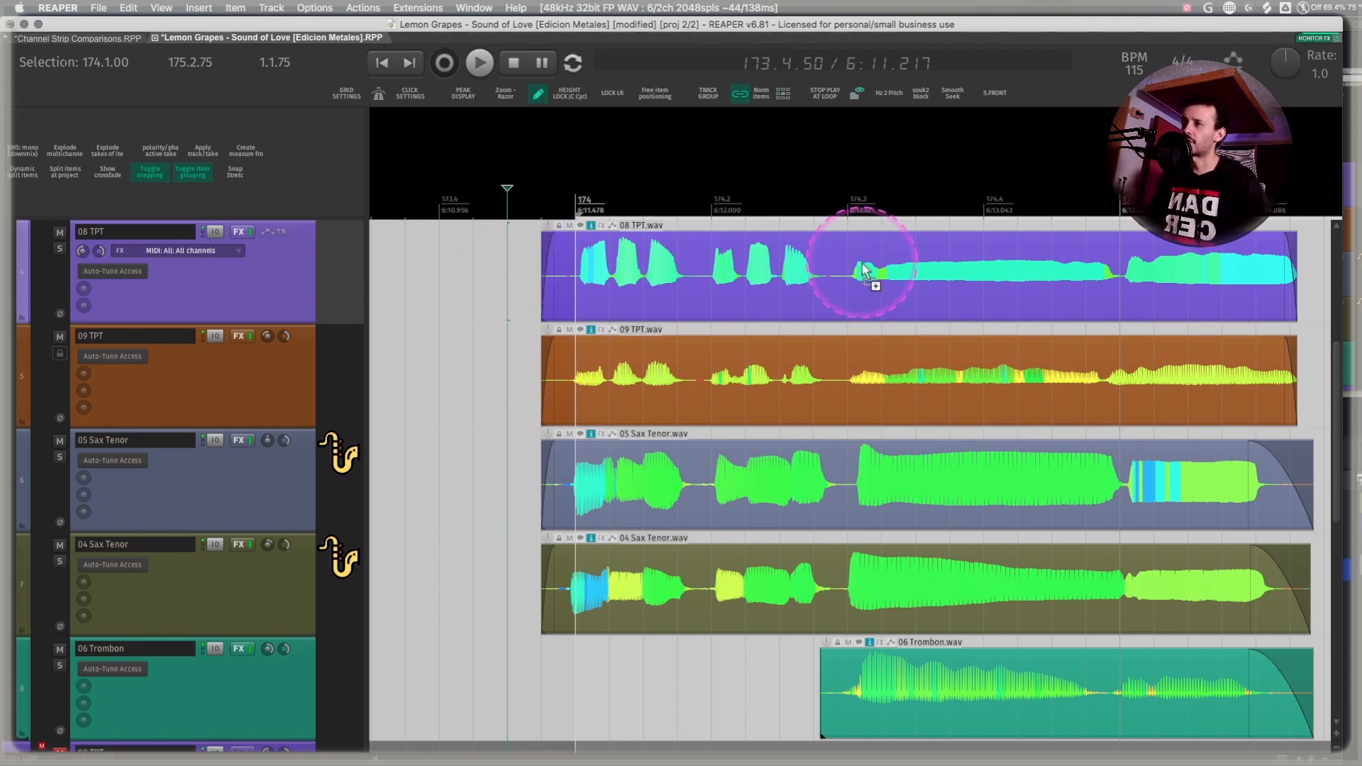
{"action": "left_click", "coordinate": [578, 244]}
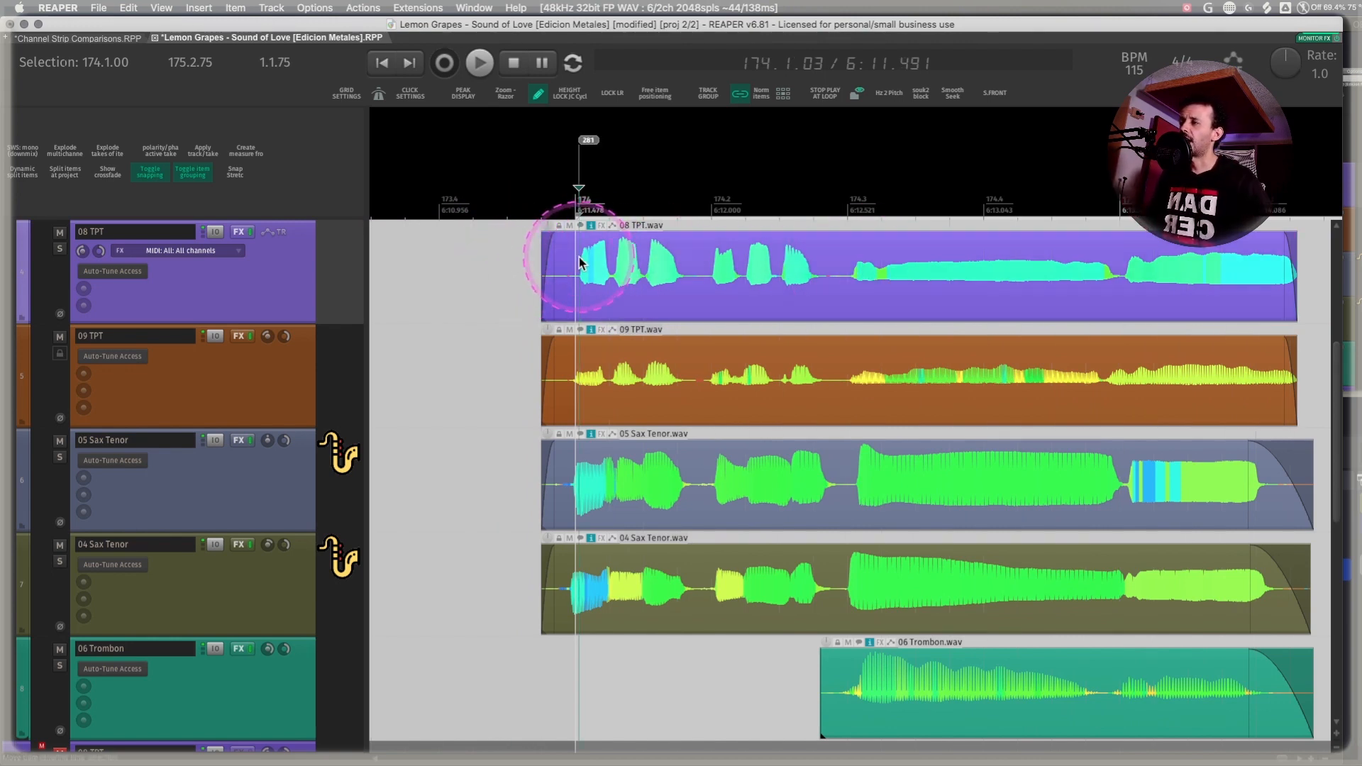
- Place project markers at 174.1.00, 174.1.25 and 174.1.50 for the first three short brass notes
{"action": "left_click", "coordinate": [577, 201]}
{"action": "key", "text": "shift+m"}
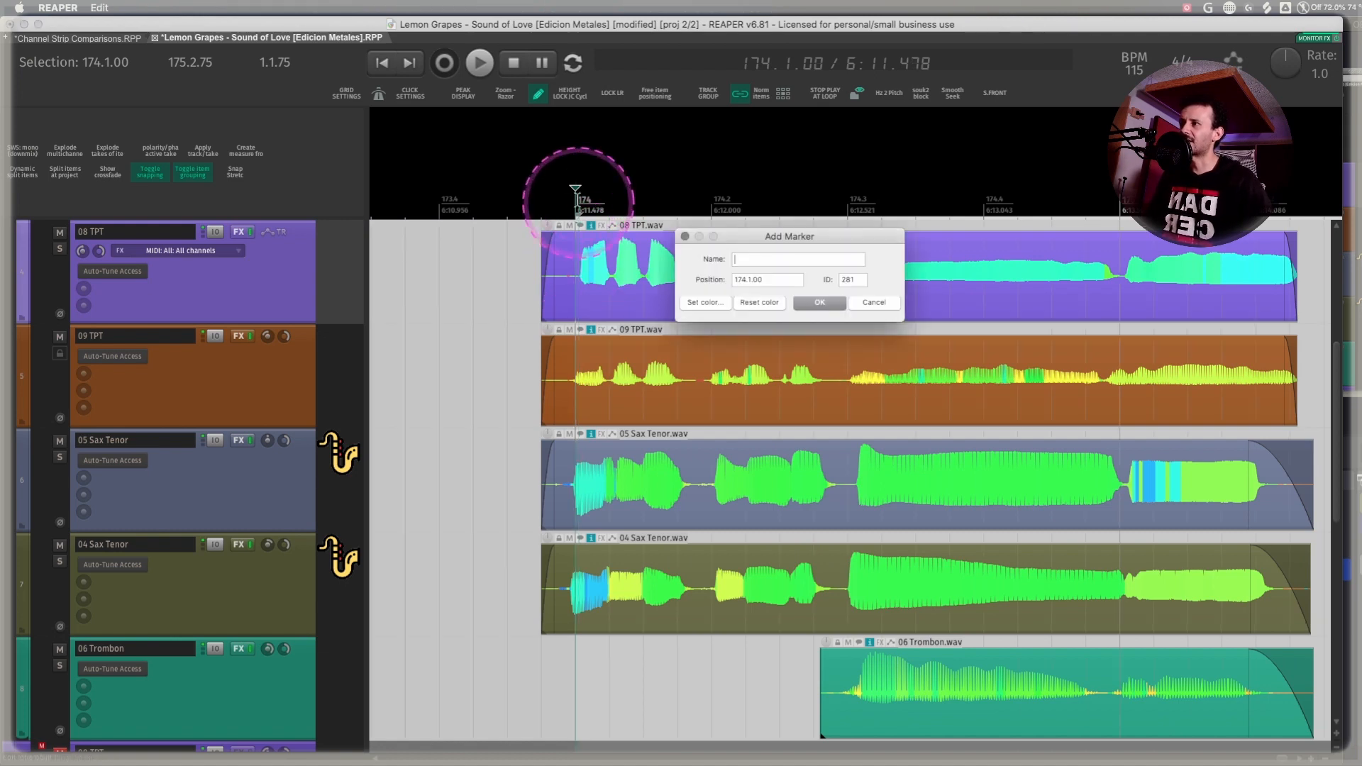
{"action": "key", "text": "Return"}
{"action": "left_click", "coordinate": [609, 201]}
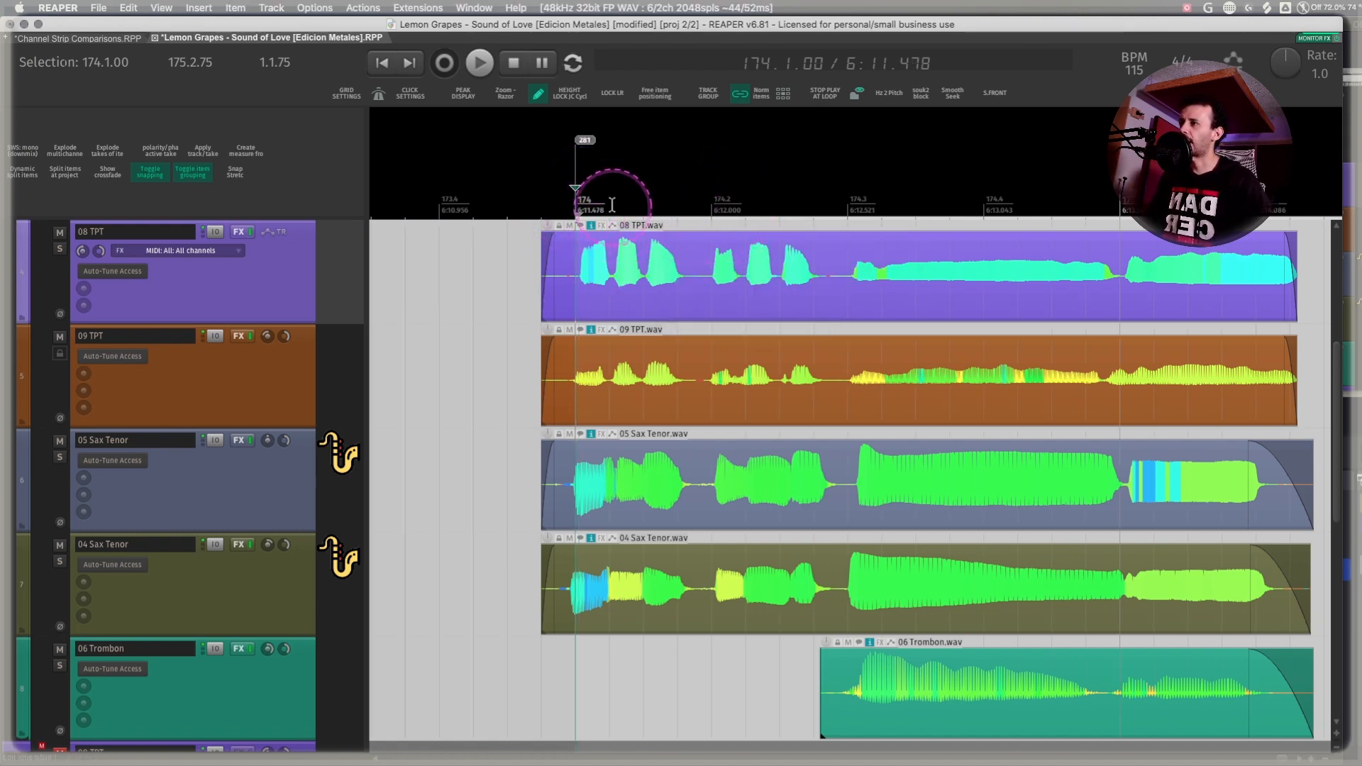
{"action": "key", "text": "shift+m"}
{"action": "key", "text": "Return"}
{"action": "left_click", "coordinate": [641, 203]}
{"action": "key", "text": "shift+m"}
{"action": "key", "text": "Return"}
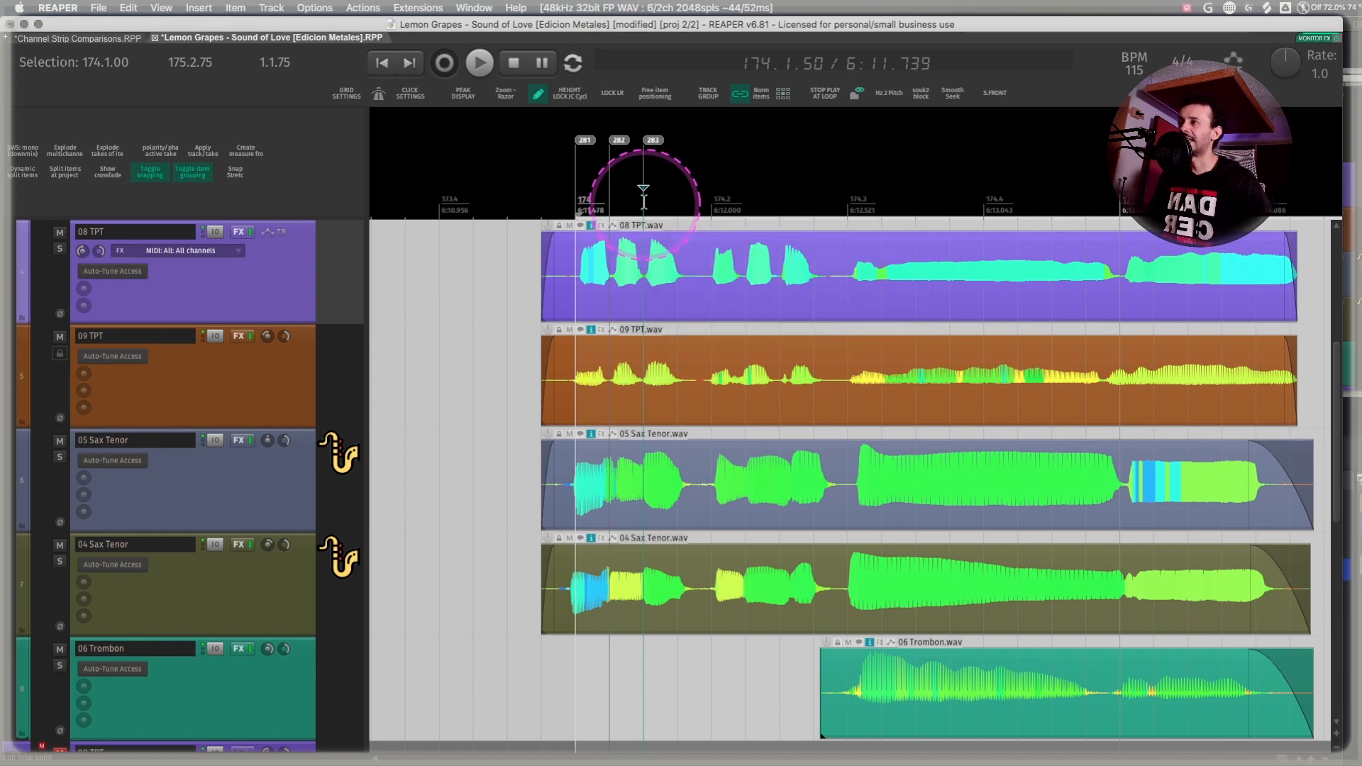
- Add project markers at 174.2.00, 174.2.25, 174.2.50, 174.3.00 and 175.1.00 for the remaining notes of the phrase
{"action": "left_click", "coordinate": [721, 201]}
{"action": "key", "text": "shift+m"}
{"action": "key", "text": "Return"}
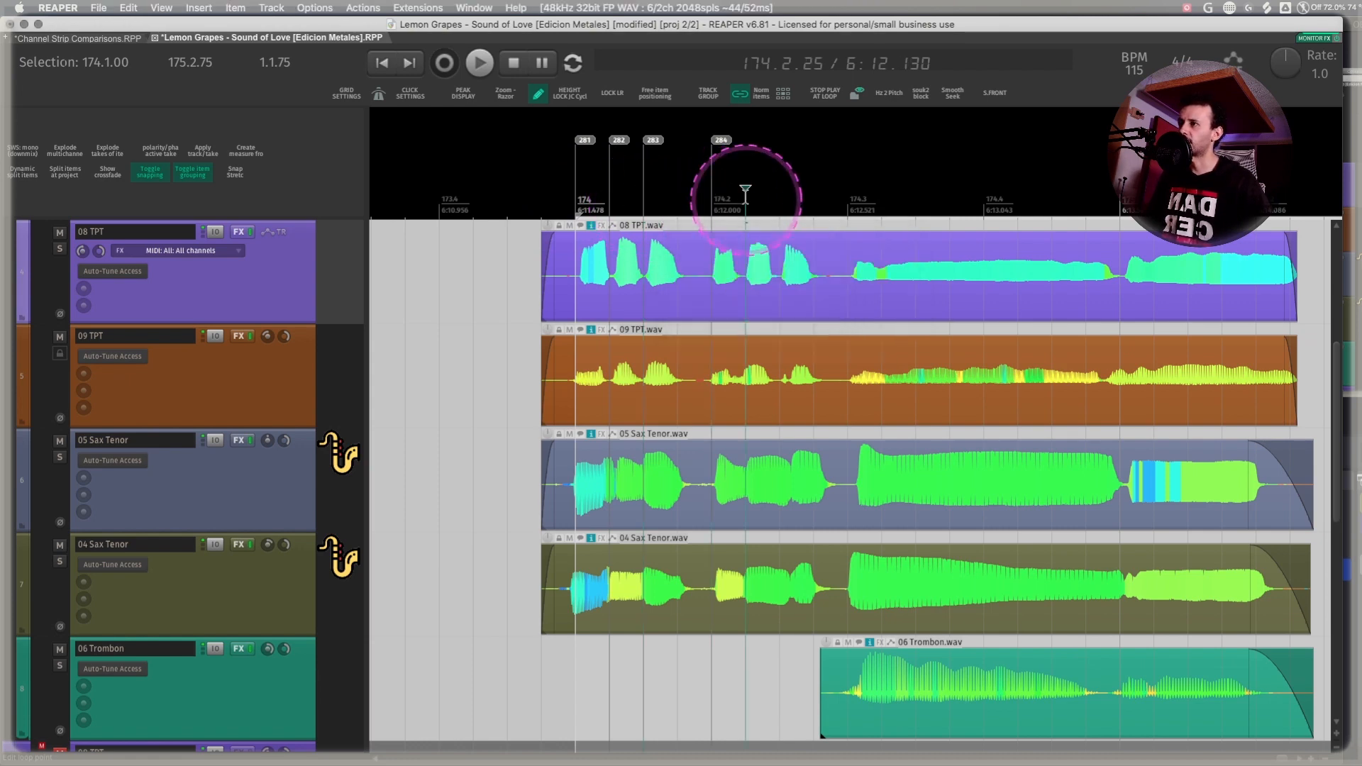
{"action": "key", "text": "shift+m"}
{"action": "key", "text": "Return"}
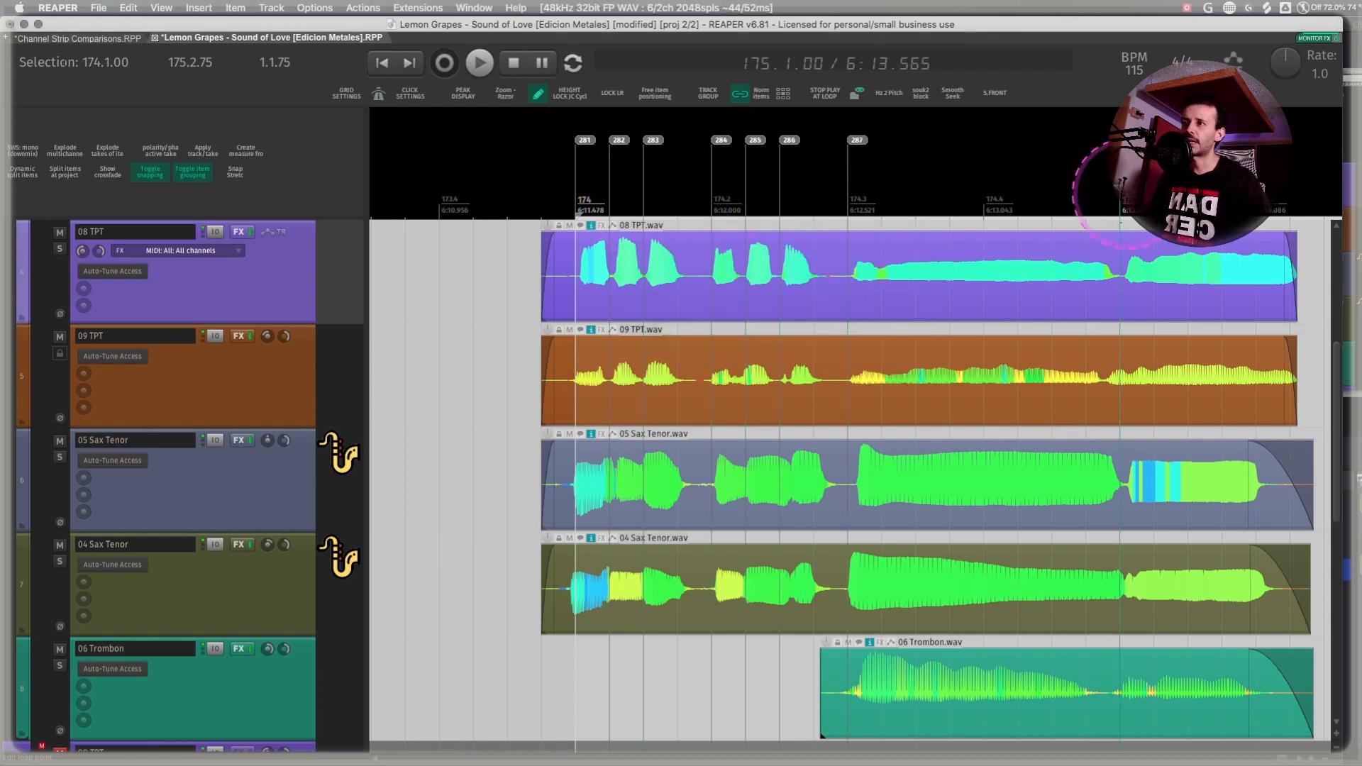
{"action": "left_click", "coordinate": [1118, 193]}
{"action": "key", "text": "shift+m"}
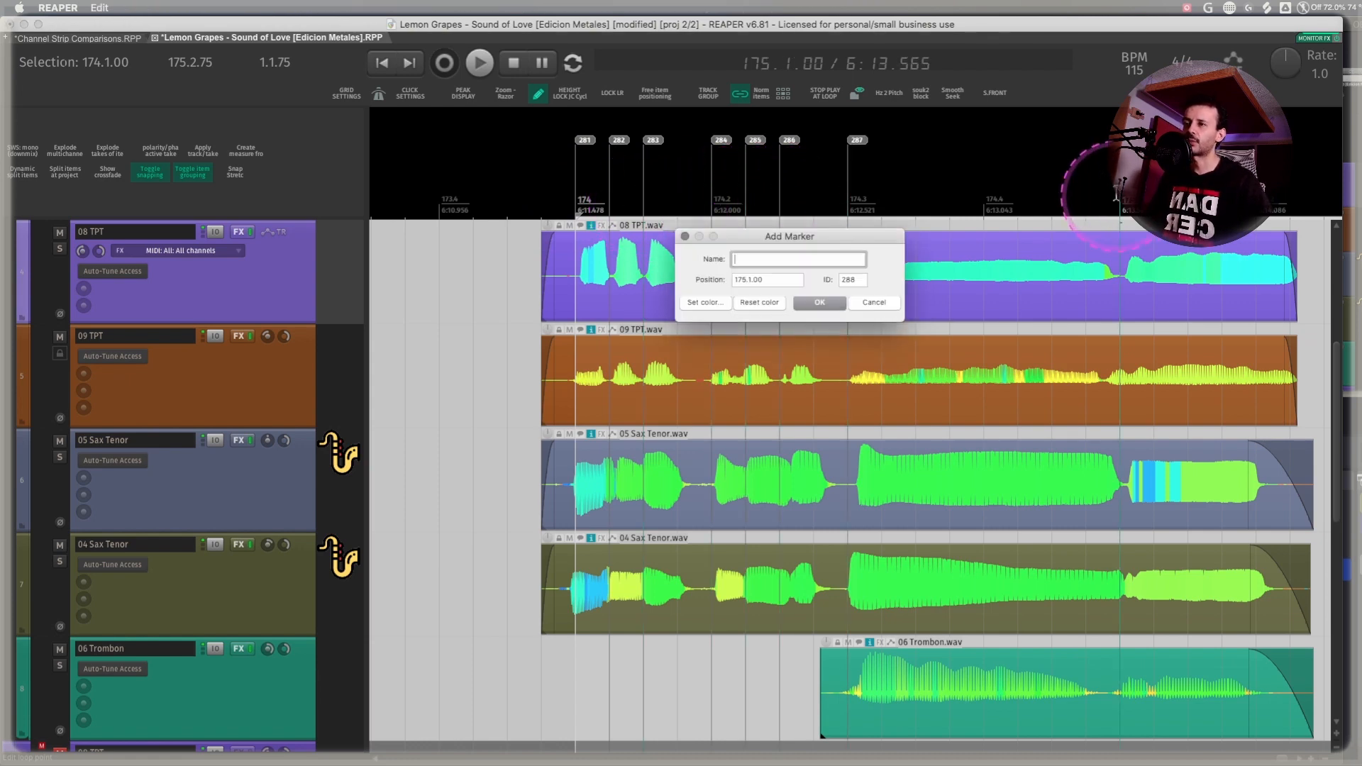
{"action": "key", "text": "Return"}
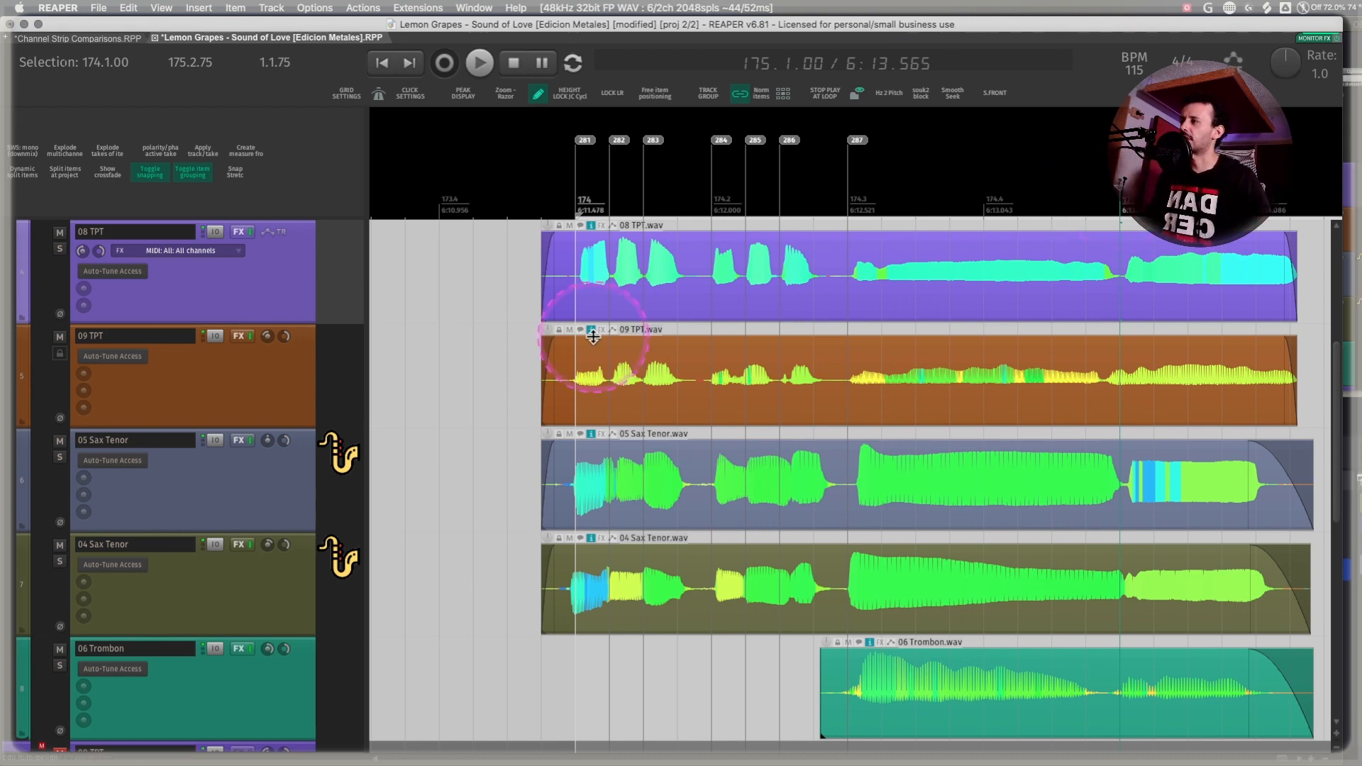
- Slip the audio inside the 08 TPT and 09 TPT items so their notes line up with the markers, keeping the item edges
{"action": "key", "text": "super+t"}
{"action": "key", "text": "super+z"}
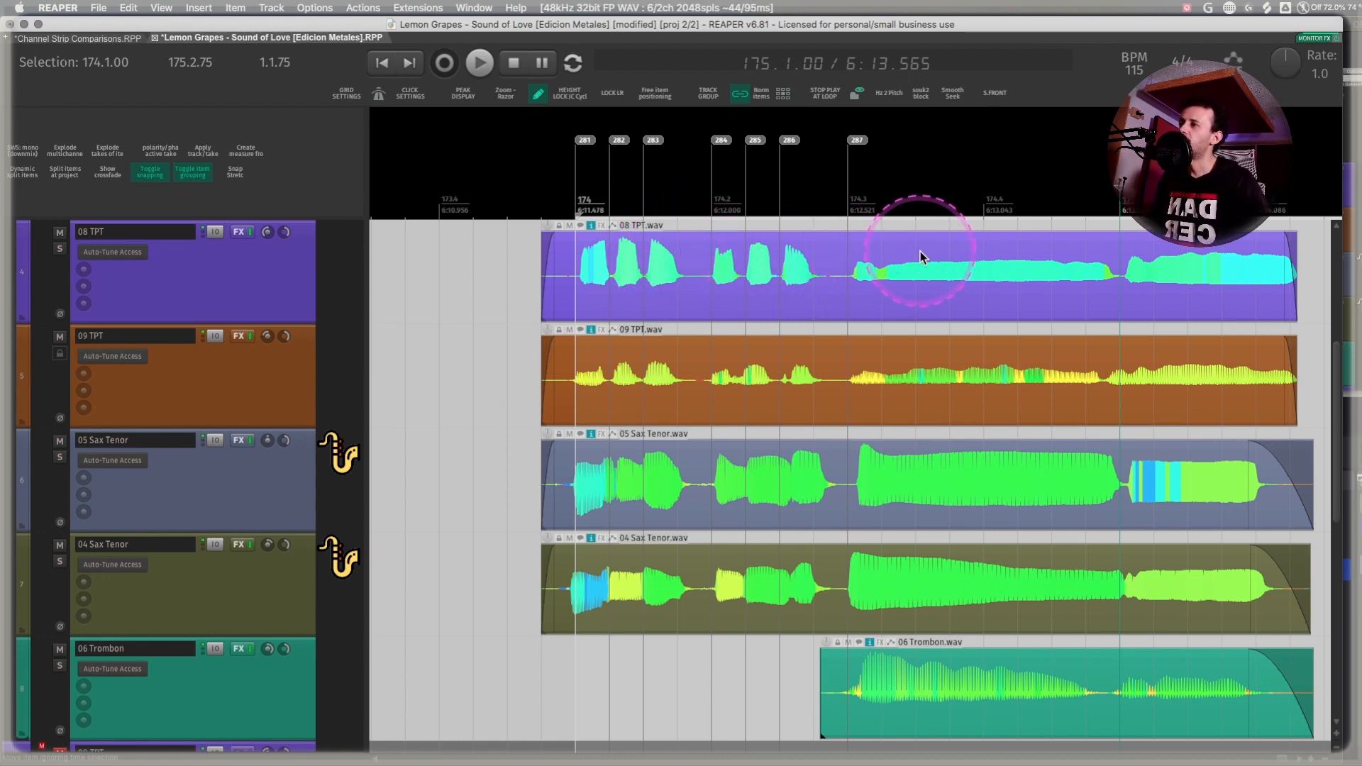
{"action": "left_click_drag", "start_coordinate": [921, 252], "coordinate": [878, 255]}
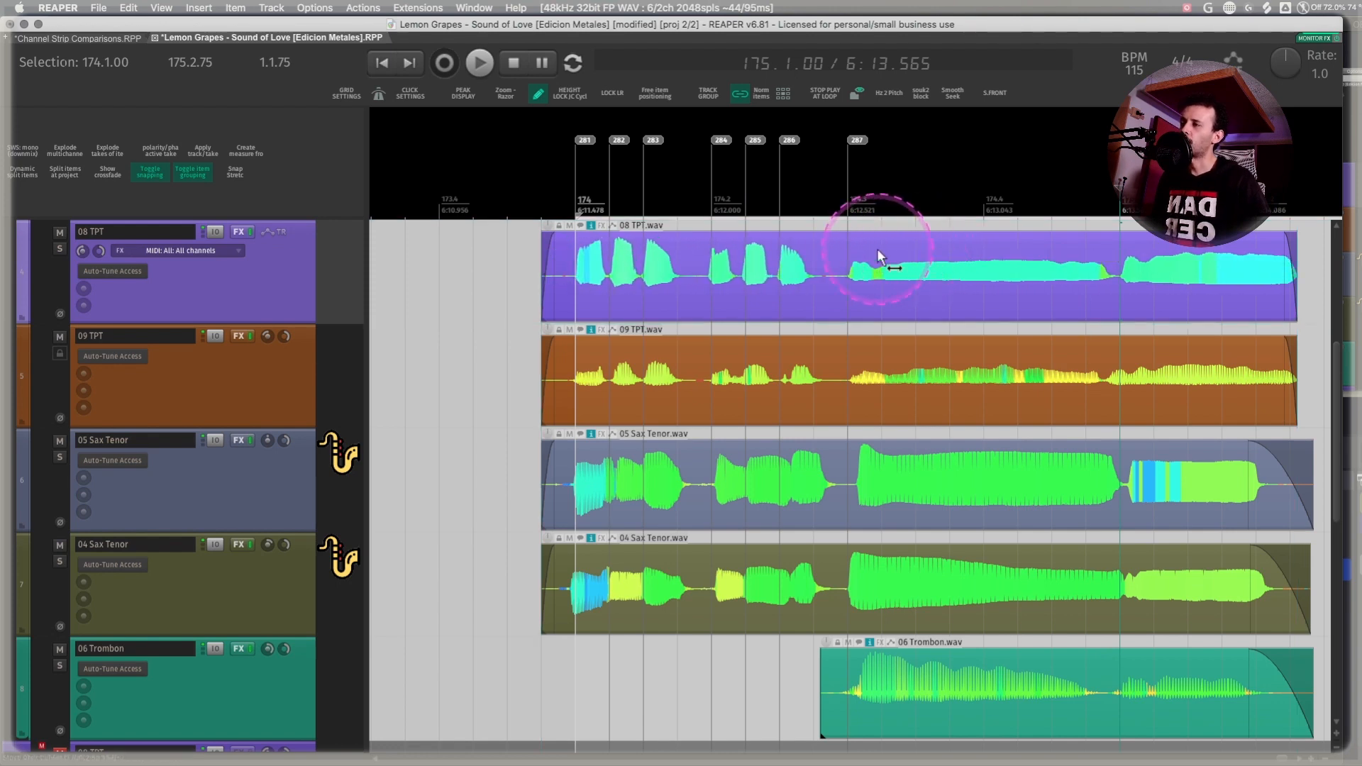
{"action": "left_click_drag", "start_coordinate": [720, 373], "coordinate": [756, 366]}
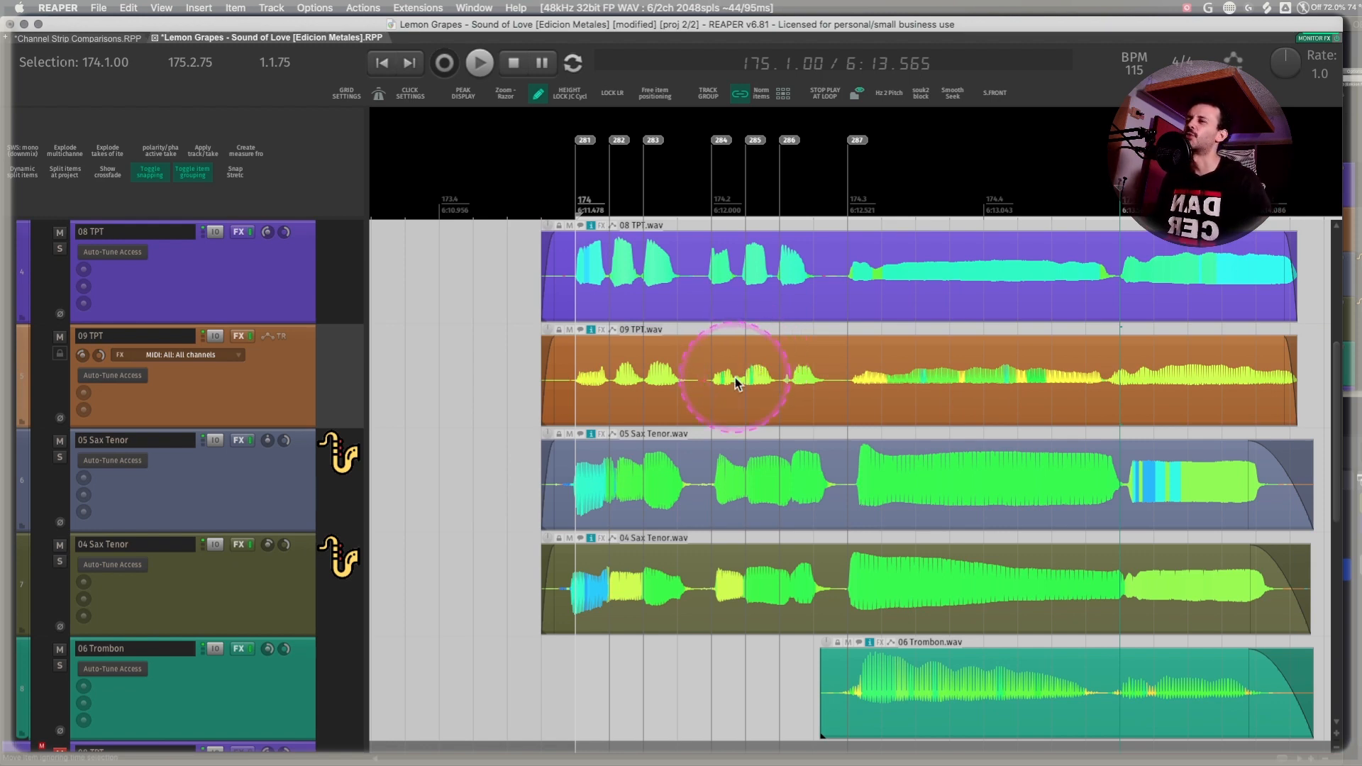
{"action": "left_click_drag", "start_coordinate": [867, 486], "coordinate": [866, 487]}
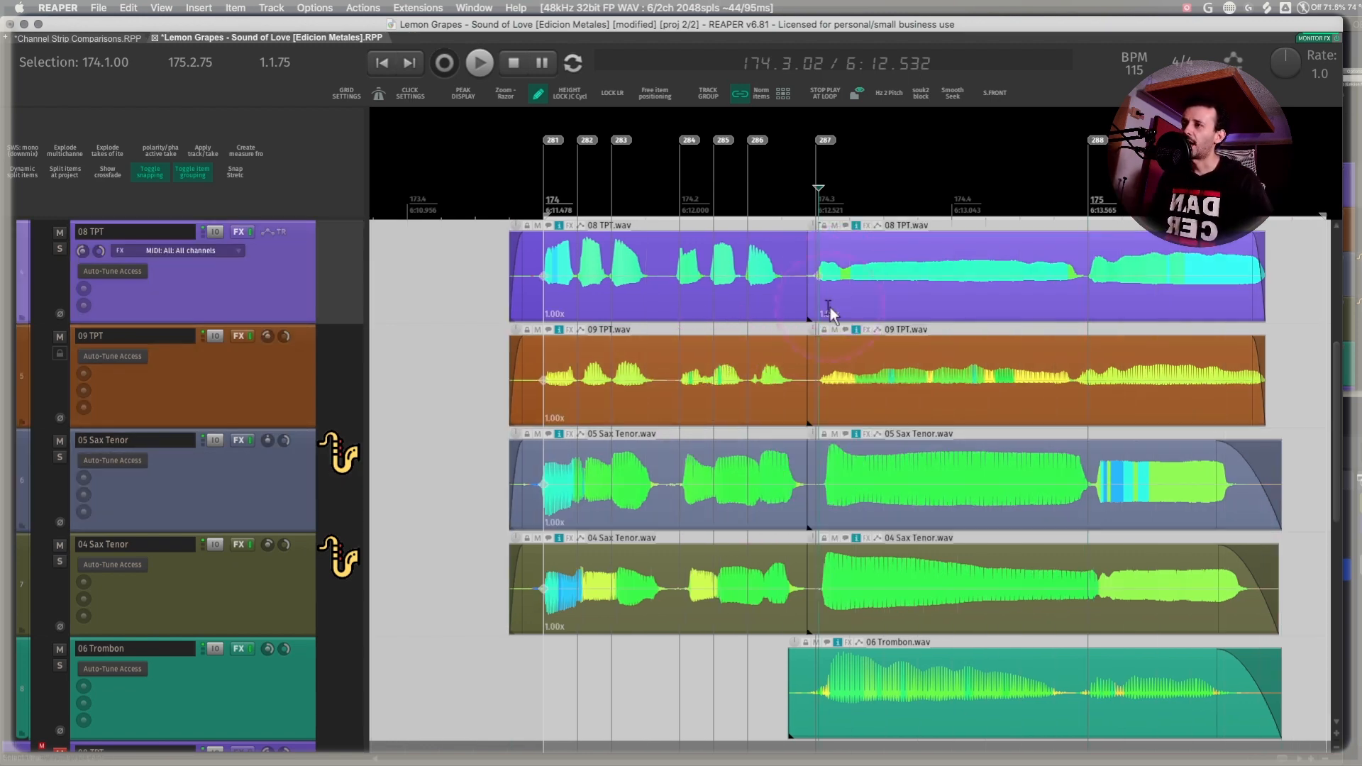
- Add stretch markers at the start of the long note near 174.3 in the 09 TPT, 05 Sax Tenor, 04 Sax Tenor and 06 Trombon items
{"action": "left_click", "coordinate": [816, 359]}
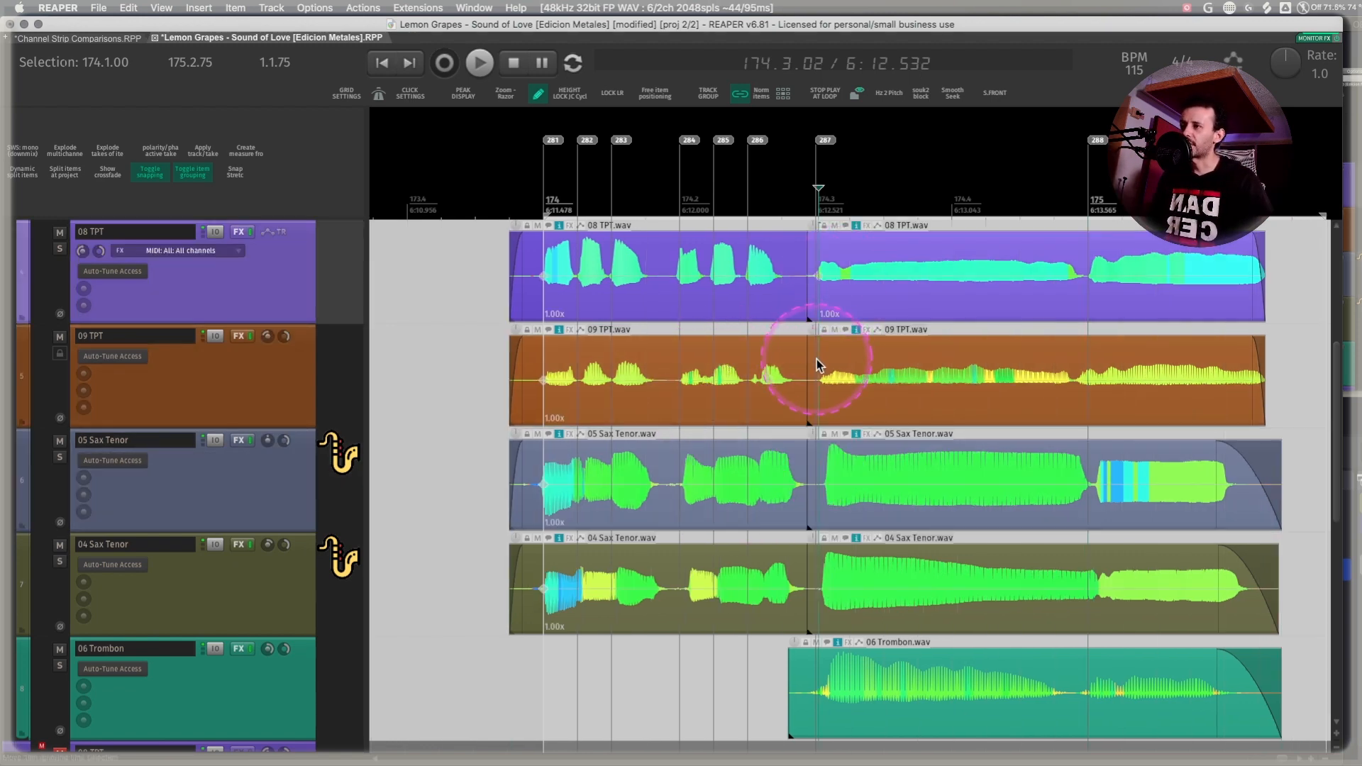
{"action": "left_click", "coordinate": [824, 474]}
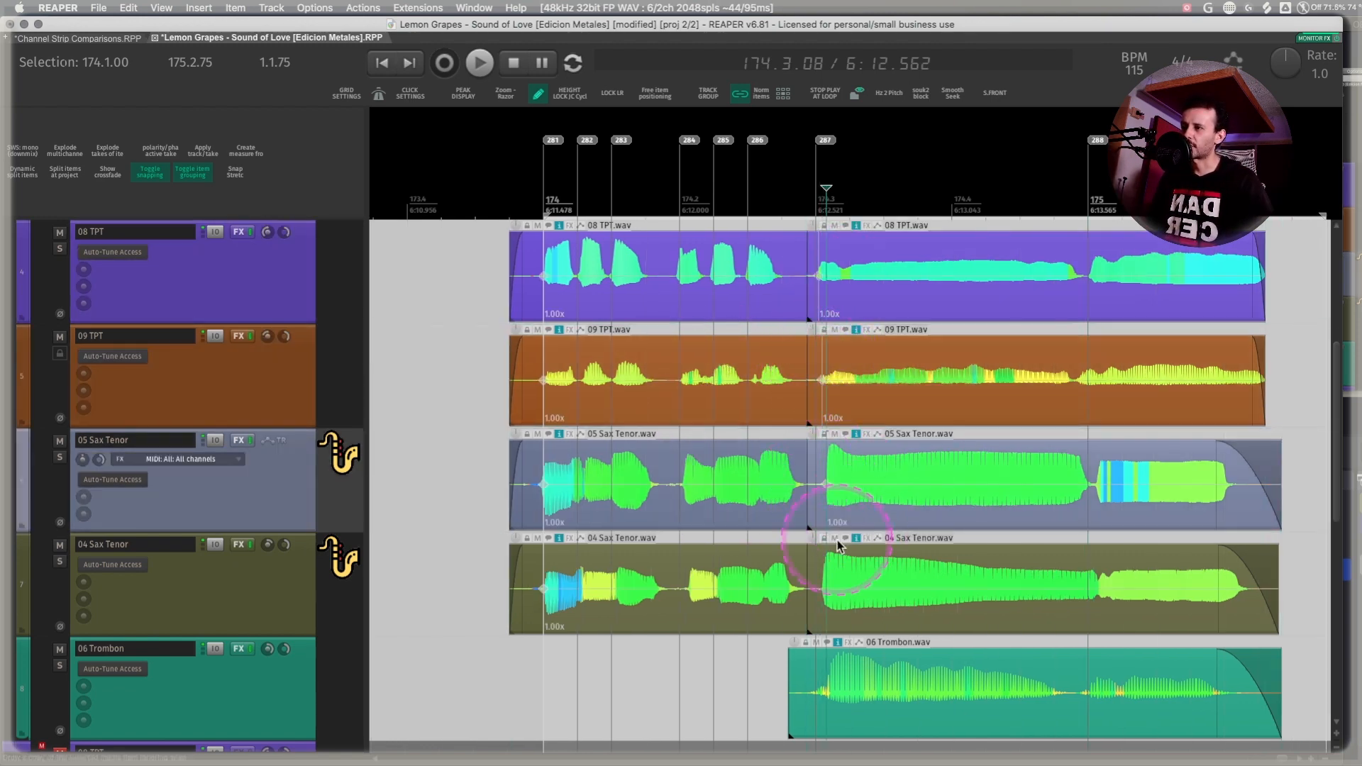
{"action": "left_click", "coordinate": [823, 568]}
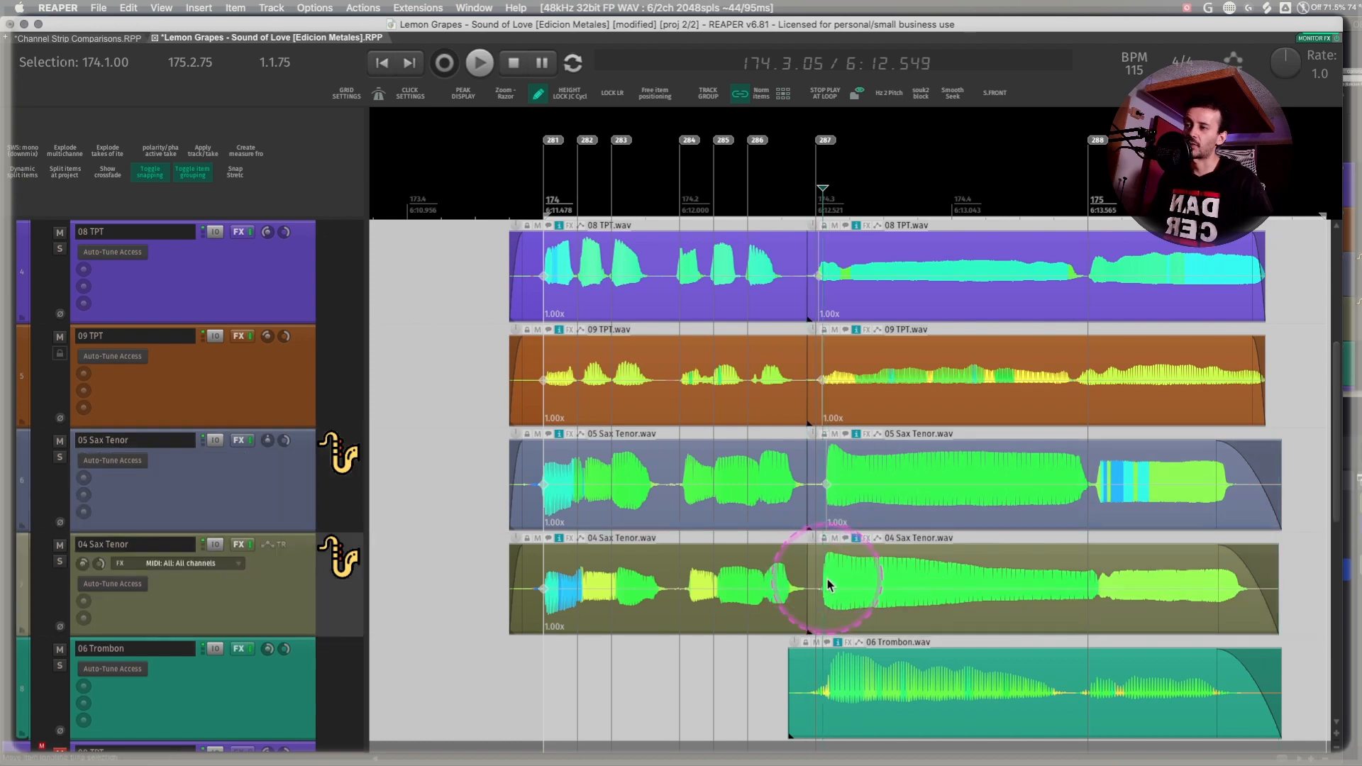
{"action": "left_click", "coordinate": [818, 688]}
- Add stretch markers at the note start near 174.2 in the 09 TPT, 05 Sax Tenor and 04 Sax Tenor items
{"action": "left_click", "coordinate": [688, 395]}
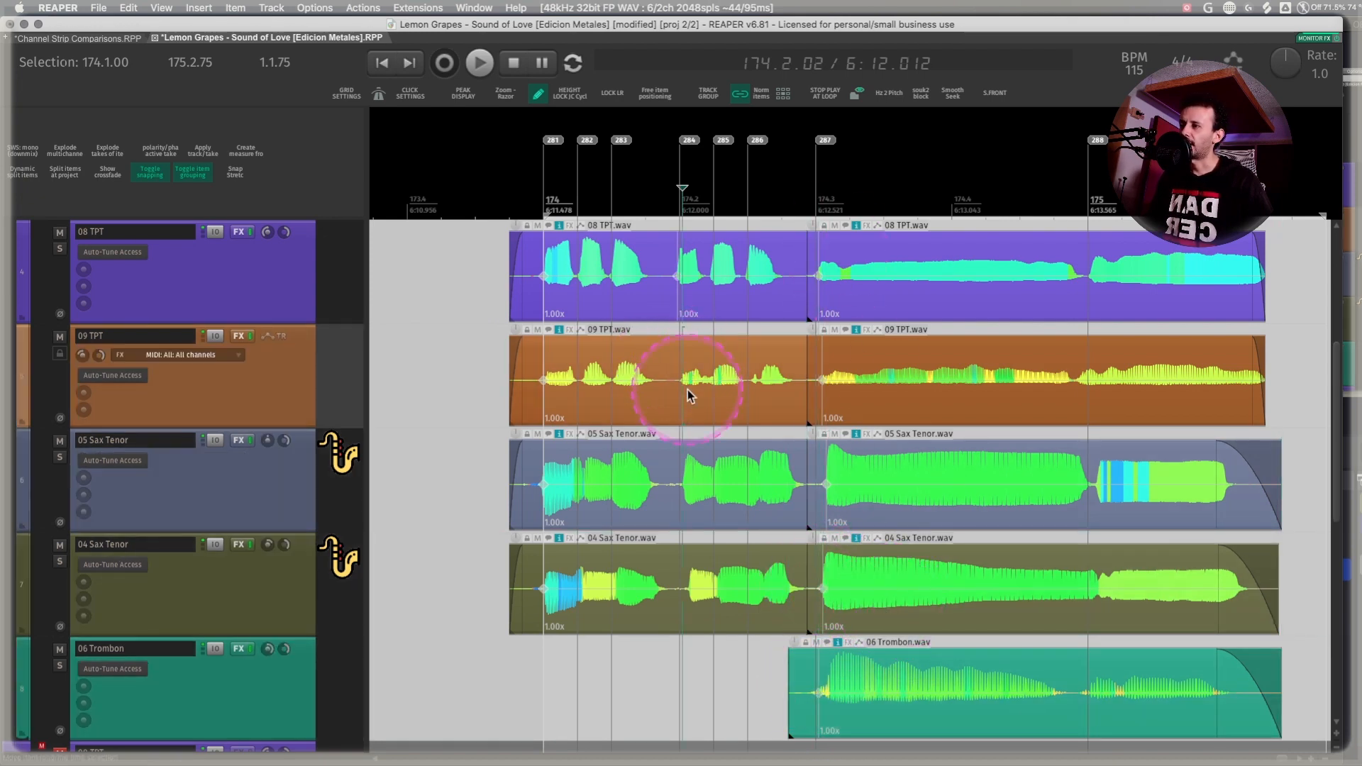
{"action": "left_click", "coordinate": [678, 468]}
{"action": "left_click", "coordinate": [680, 578]}
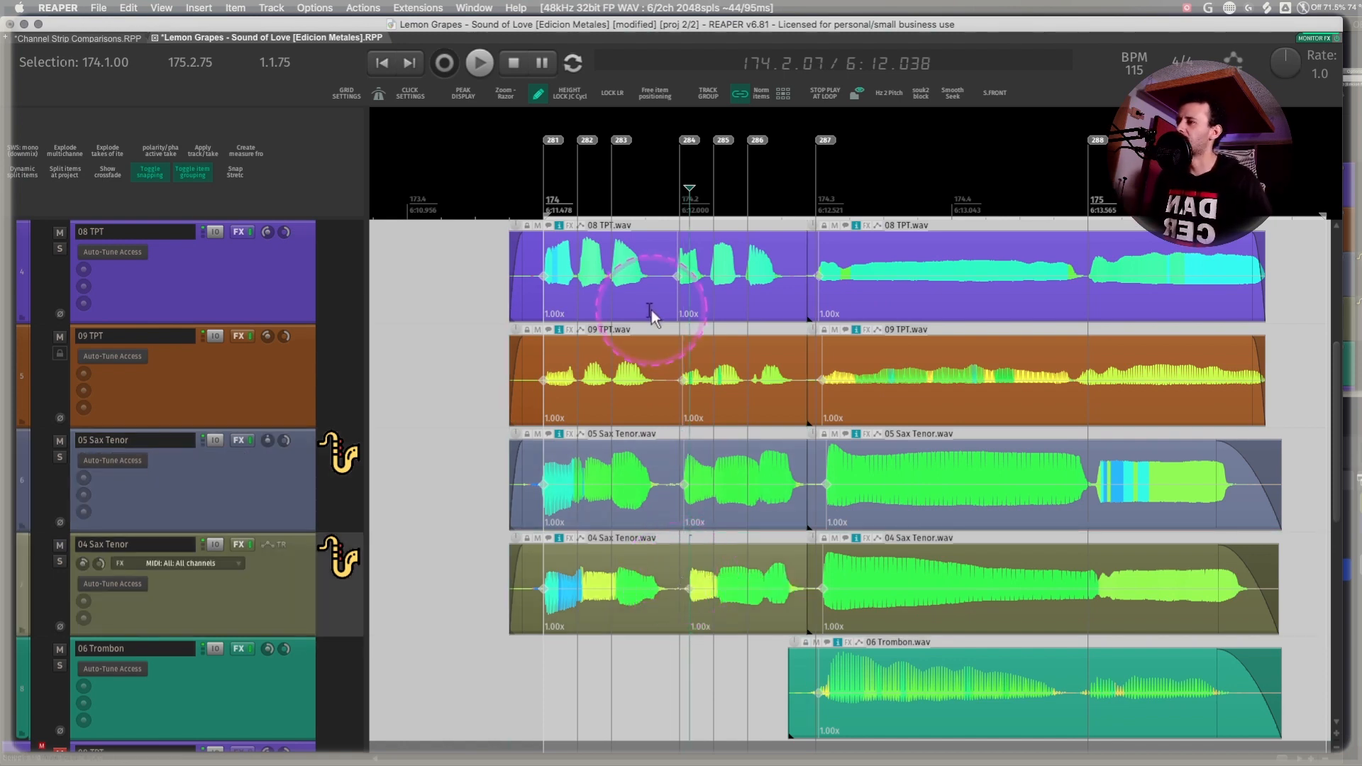
- Select the first-half trumpet and saxophone items and align their stretch markers together to 174.1.00 and 174.2.00
{"action": "left_click", "coordinate": [631, 244]}
{"action": "left_click", "coordinate": [647, 578], "text": "shift"}
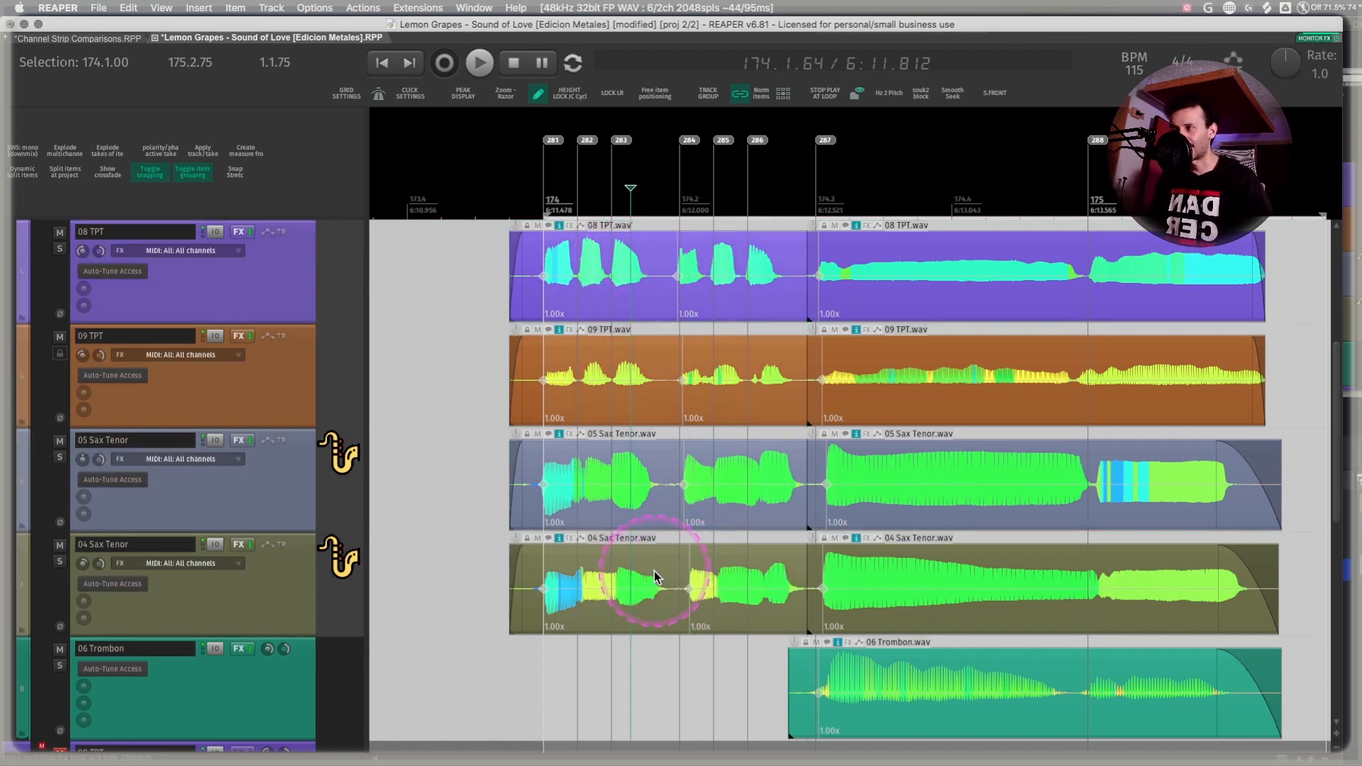
{"action": "left_click", "coordinate": [545, 279]}
{"action": "mouse_move", "coordinate": [544, 279]}
{"action": "left_mouse_down"}
{"action": "mouse_move", "coordinate": [529, 279]}
{"action": "mouse_move", "coordinate": [561, 278]}
{"action": "mouse_move", "coordinate": [544, 278]}
{"action": "left_mouse_up"}
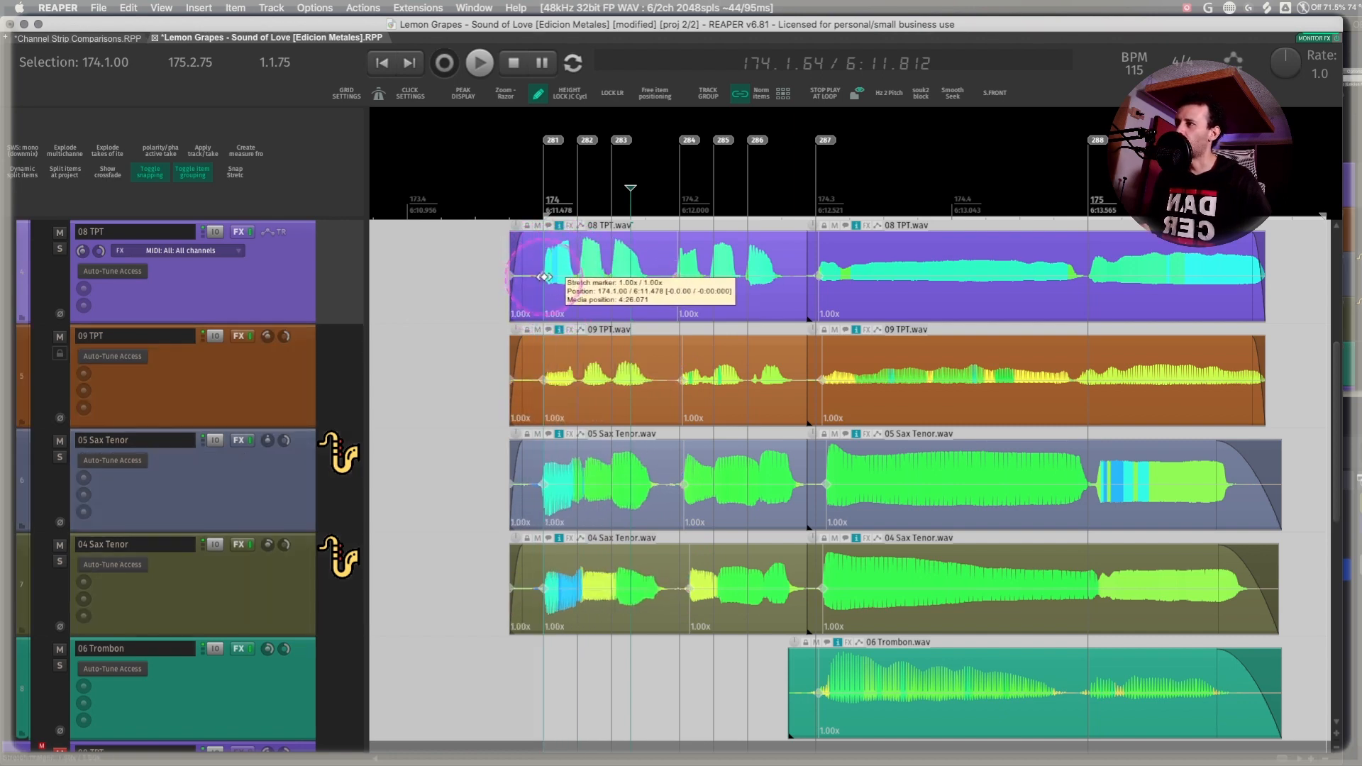
{"action": "left_click_drag", "start_coordinate": [677, 277], "coordinate": [652, 277]}
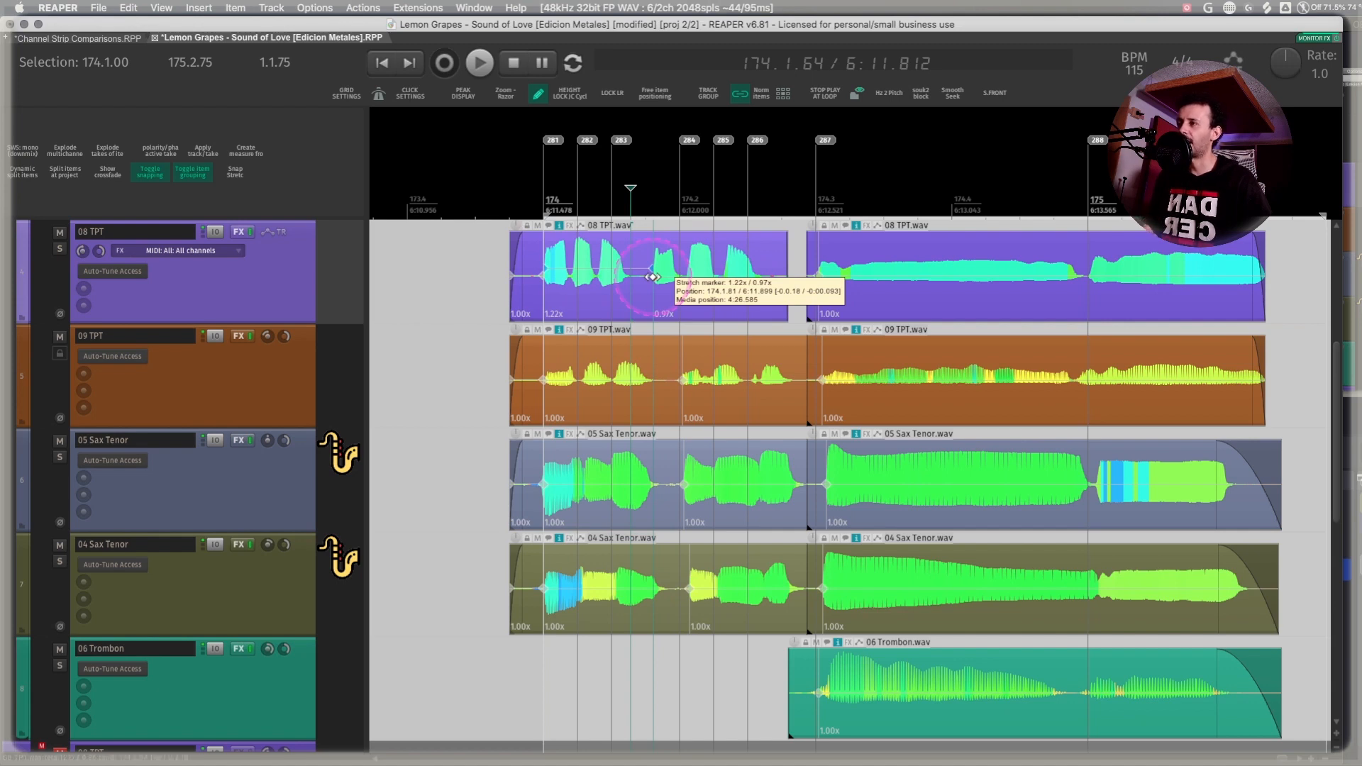
{"action": "mouse_move", "coordinate": [651, 277]}
{"action": "left_mouse_down"}
{"action": "mouse_move", "coordinate": [699, 277]}
{"action": "mouse_move", "coordinate": [678, 276]}
{"action": "left_mouse_up"}
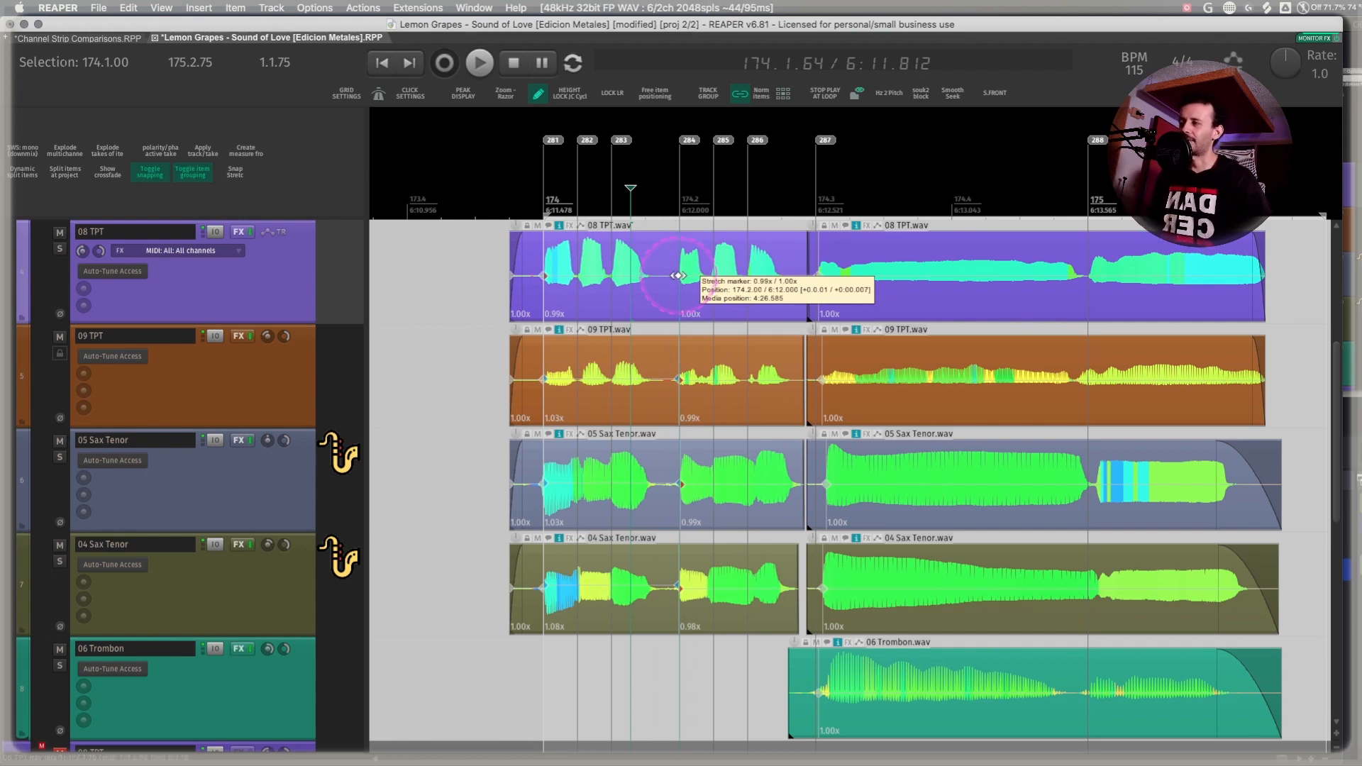
- Trim the start of the 06 Trombon item and move the second-half items' stretch markers together to the marker at 174.3.00
{"action": "left_click", "coordinate": [834, 293]}
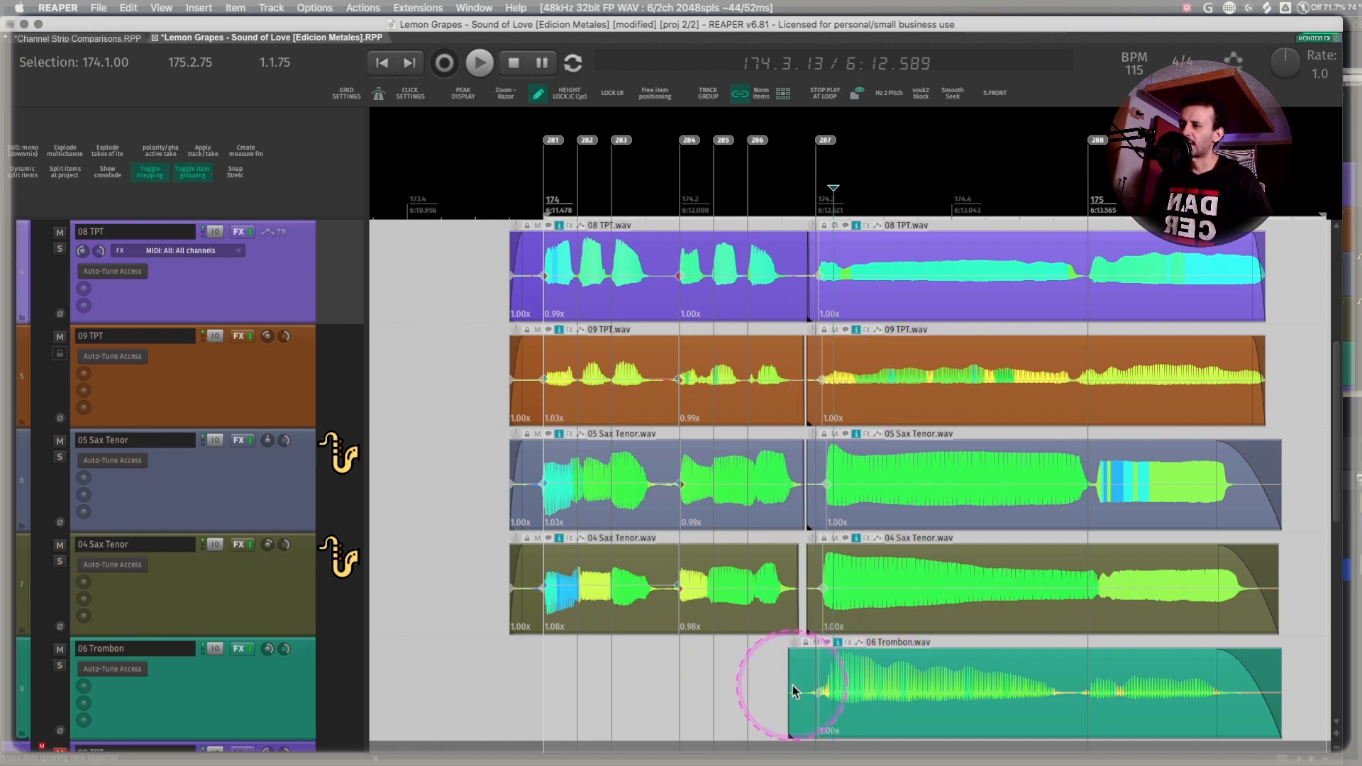
{"action": "left_click_drag", "start_coordinate": [793, 692], "coordinate": [813, 692]}
{"action": "left_click", "coordinate": [883, 252]}
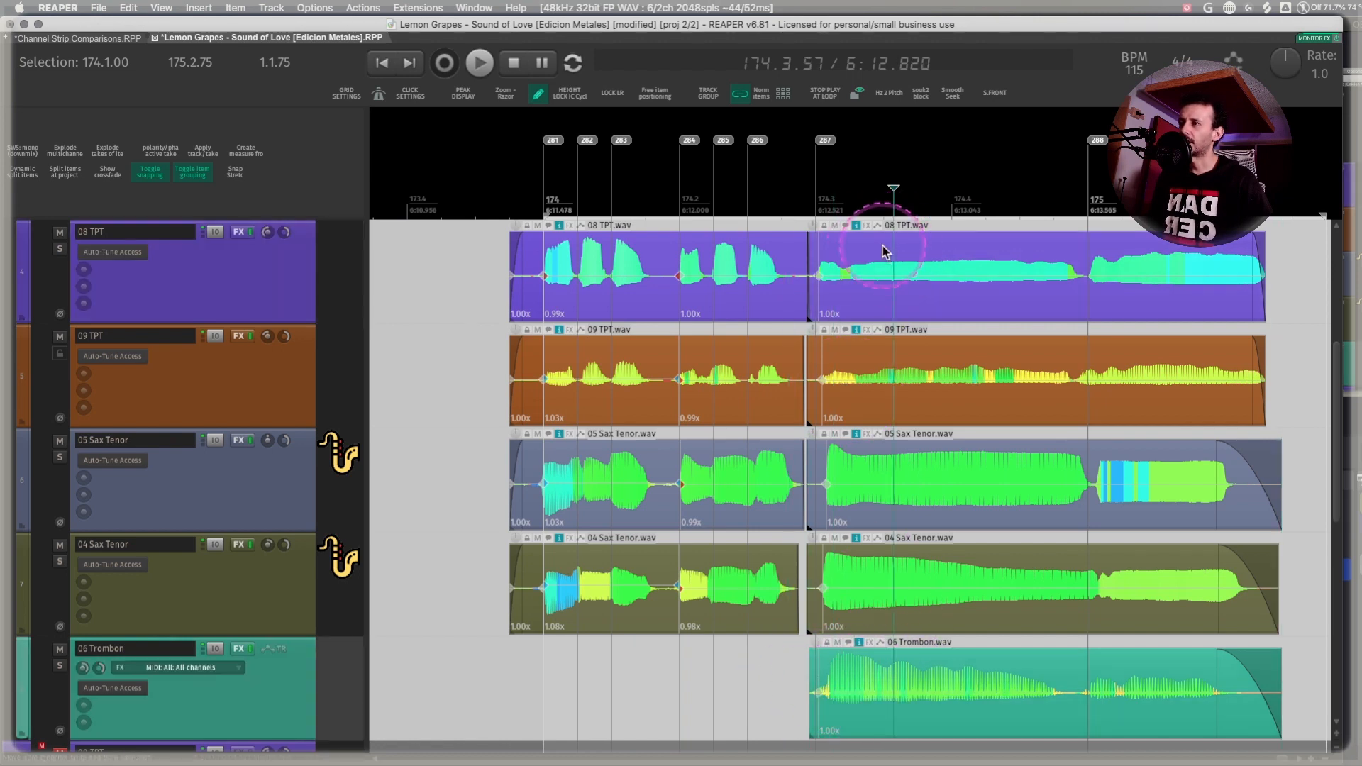
{"action": "mouse_move", "coordinate": [820, 275]}
{"action": "left_mouse_down"}
{"action": "mouse_move", "coordinate": [841, 273]}
{"action": "mouse_move", "coordinate": [820, 274]}
{"action": "left_mouse_up"}
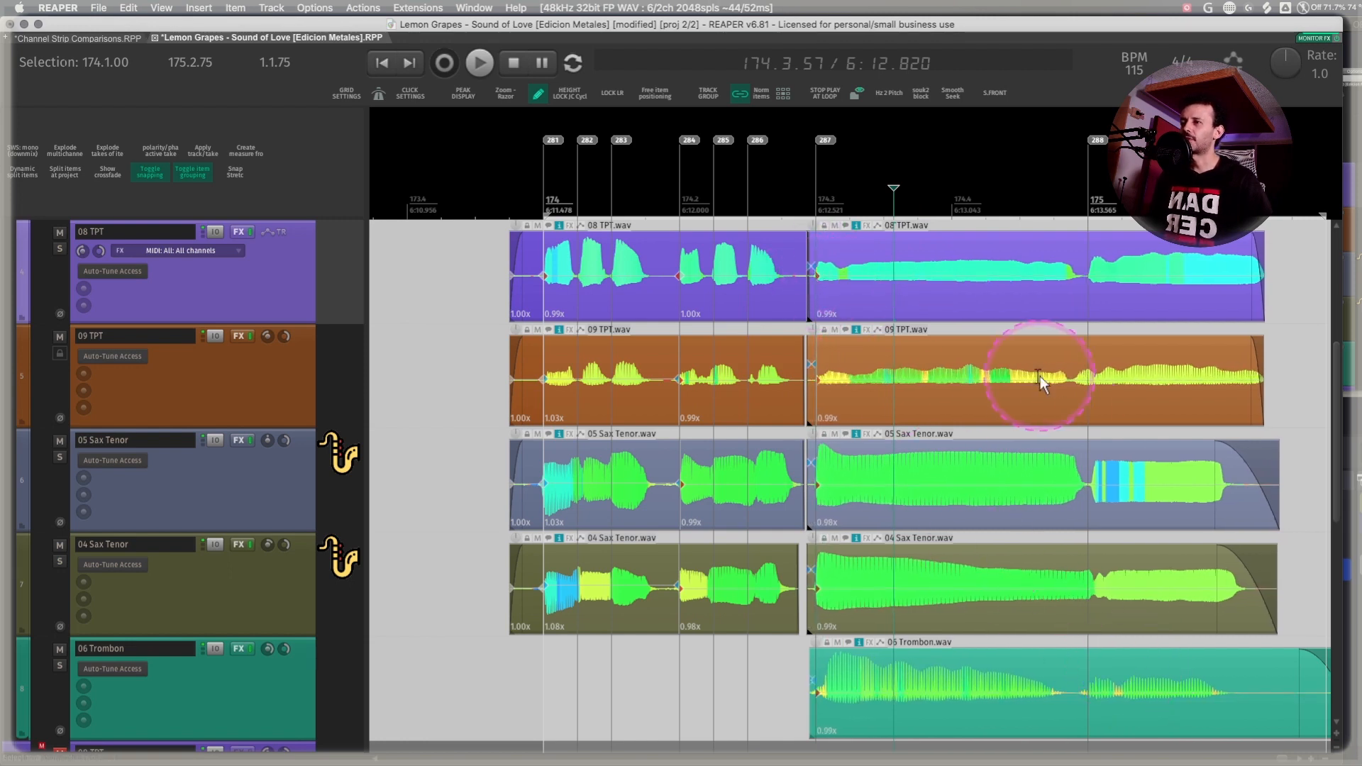
- Add stretch markers at the last note's start in each second-half item and move them together to the marker at 175.1.00
{"action": "left_click", "coordinate": [1087, 263]}
{"action": "key", "text": "shift+w"}
{"action": "left_click", "coordinate": [1076, 359]}
{"action": "key", "text": "shift+w"}
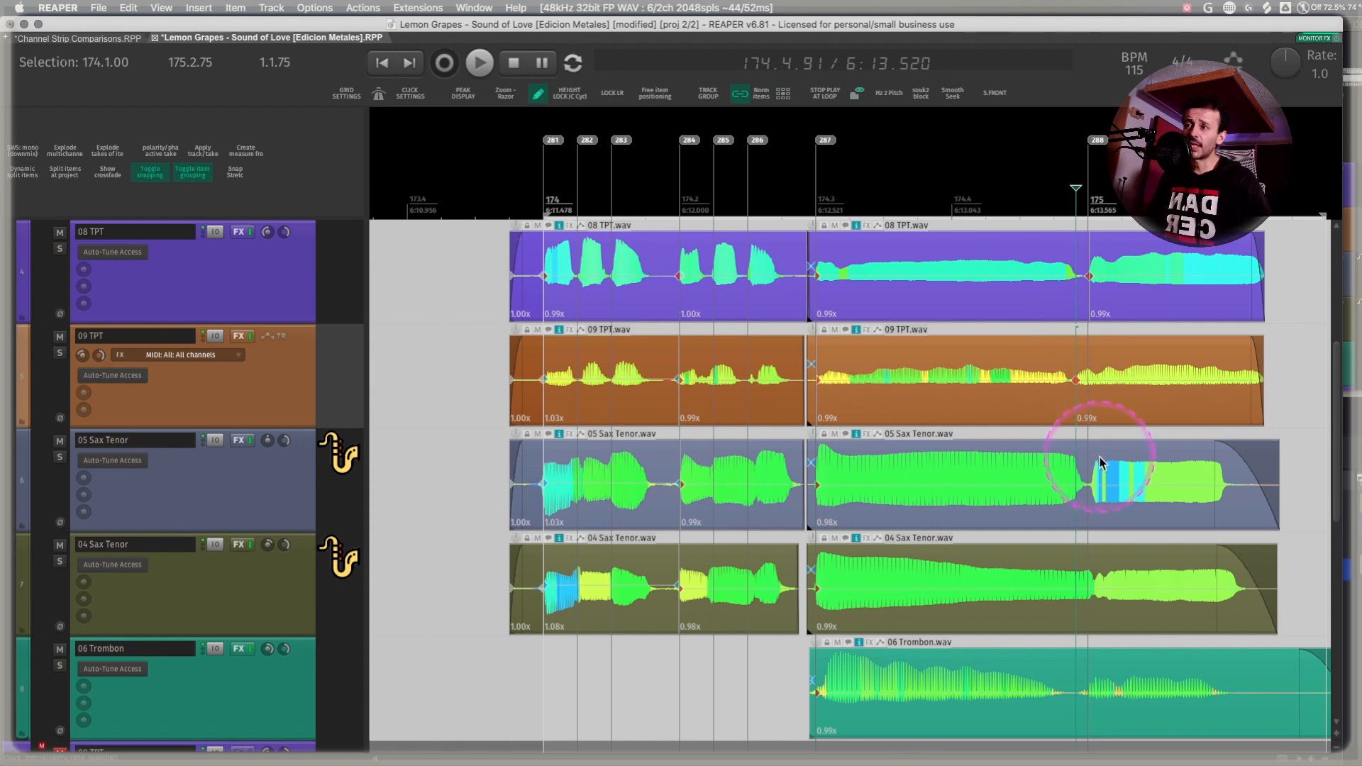
{"action": "key", "text": "shift+w"}
{"action": "left_click", "coordinate": [1097, 559]}
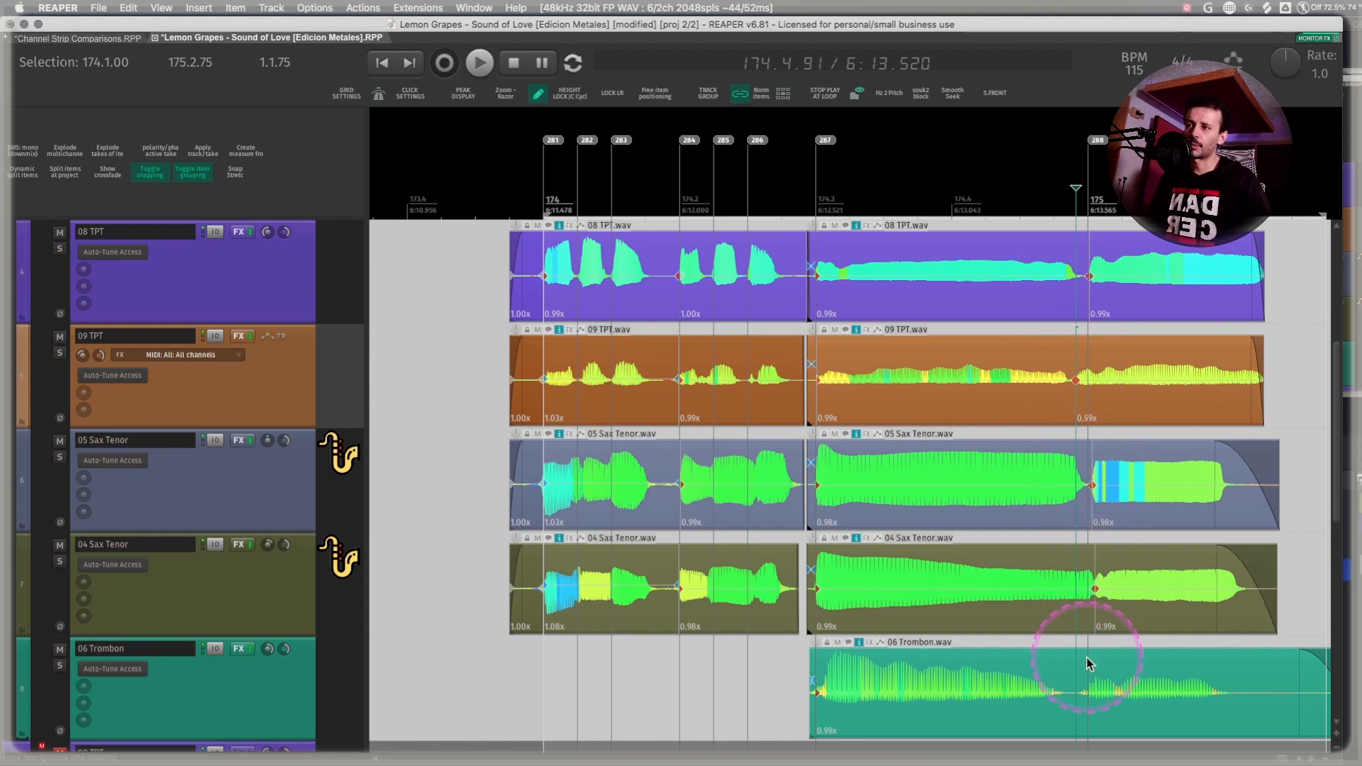
{"action": "mouse_move", "coordinate": [1089, 275]}
{"action": "left_mouse_down"}
{"action": "mouse_move", "coordinate": [1114, 278]}
{"action": "mouse_move", "coordinate": [1088, 278]}
{"action": "left_mouse_up"}
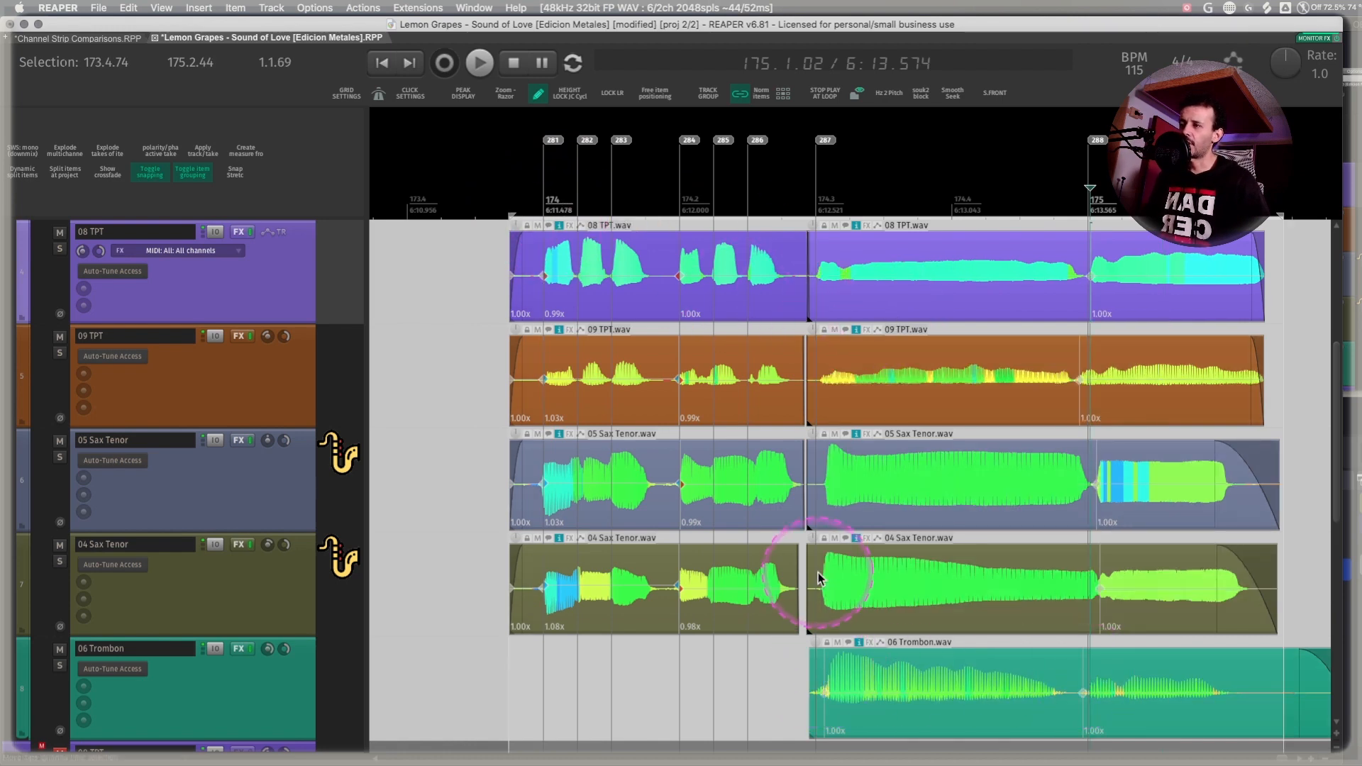
- Add stretch markers at the long note near 174.3 in the saxophone and trumpet items, and at 08 TPT's short notes near 174.2.25 and 174.2.50
{"action": "left_click", "coordinate": [819, 578]}
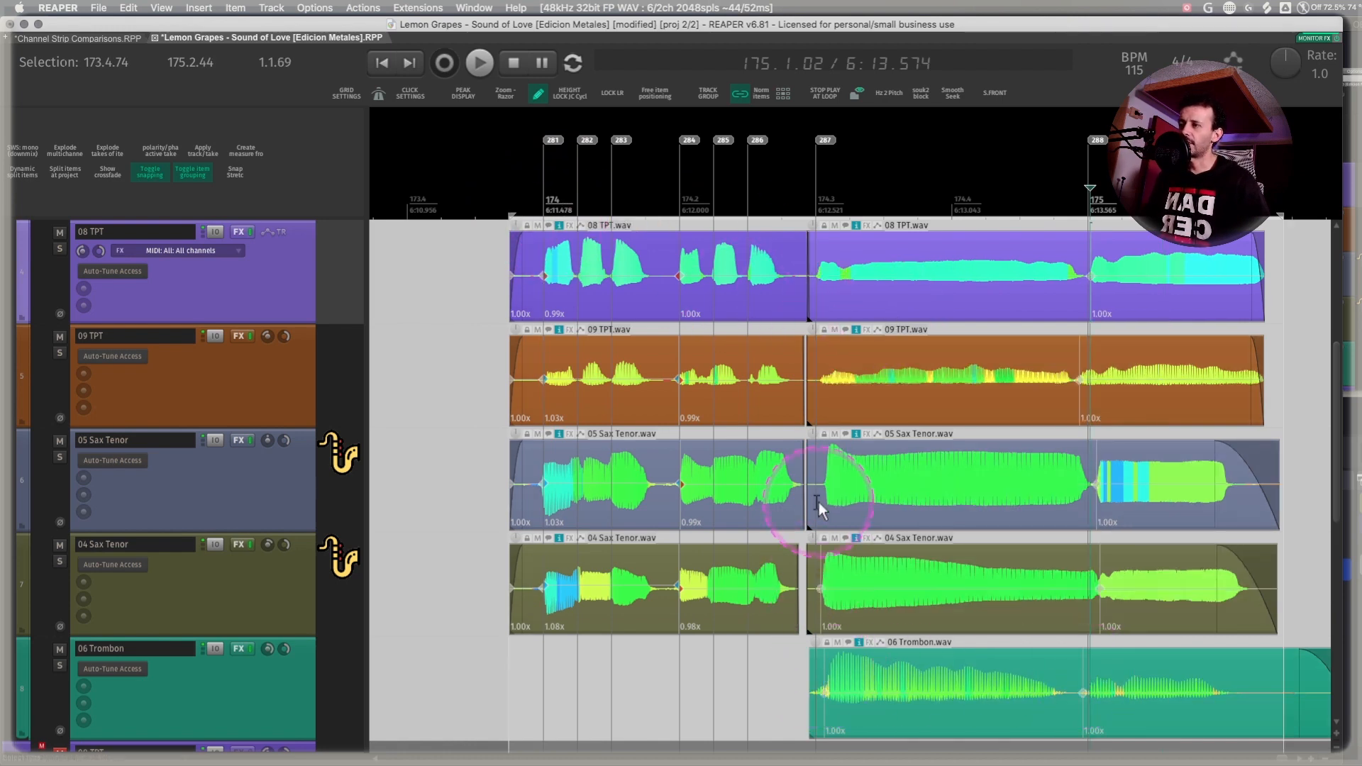
{"action": "left_click", "coordinate": [825, 471]}
{"action": "left_click", "coordinate": [820, 376]}
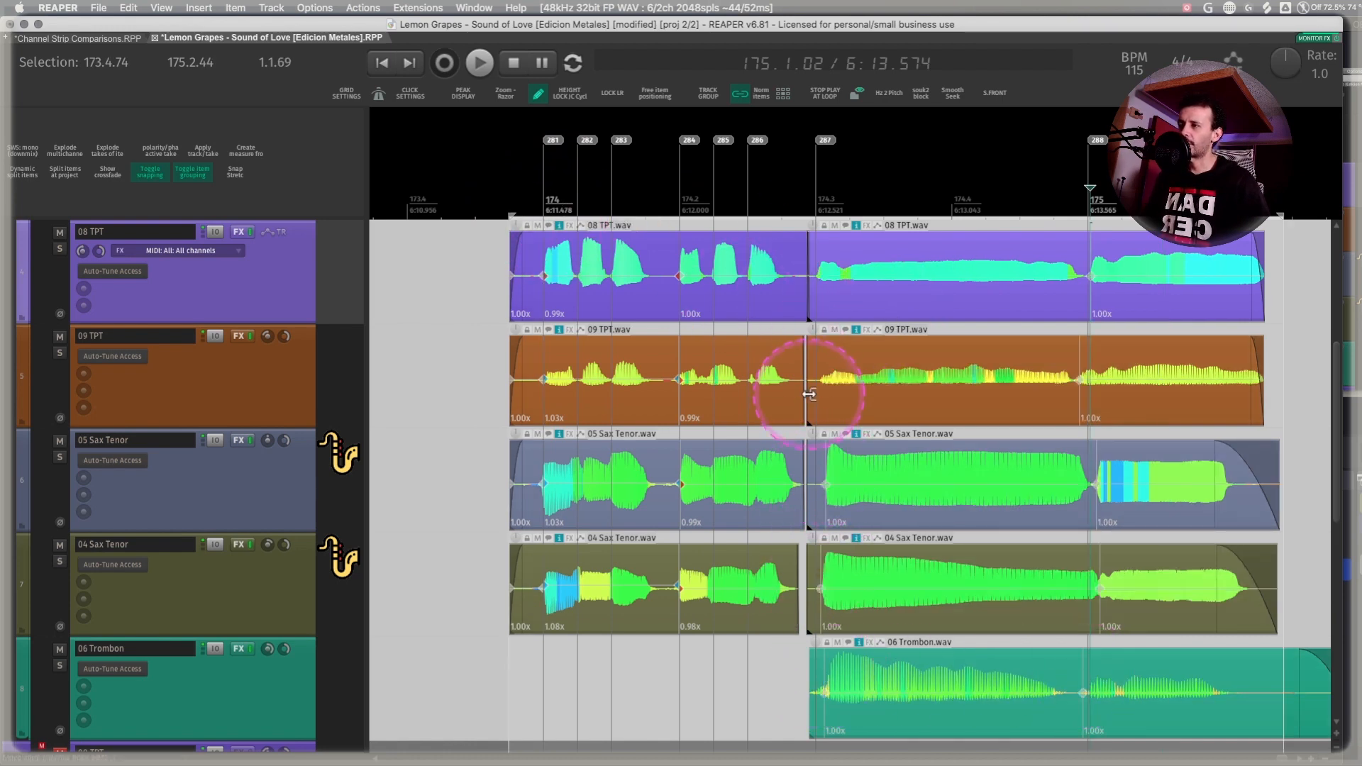
{"action": "left_click", "coordinate": [820, 264]}
{"action": "left_click", "coordinate": [749, 258]}
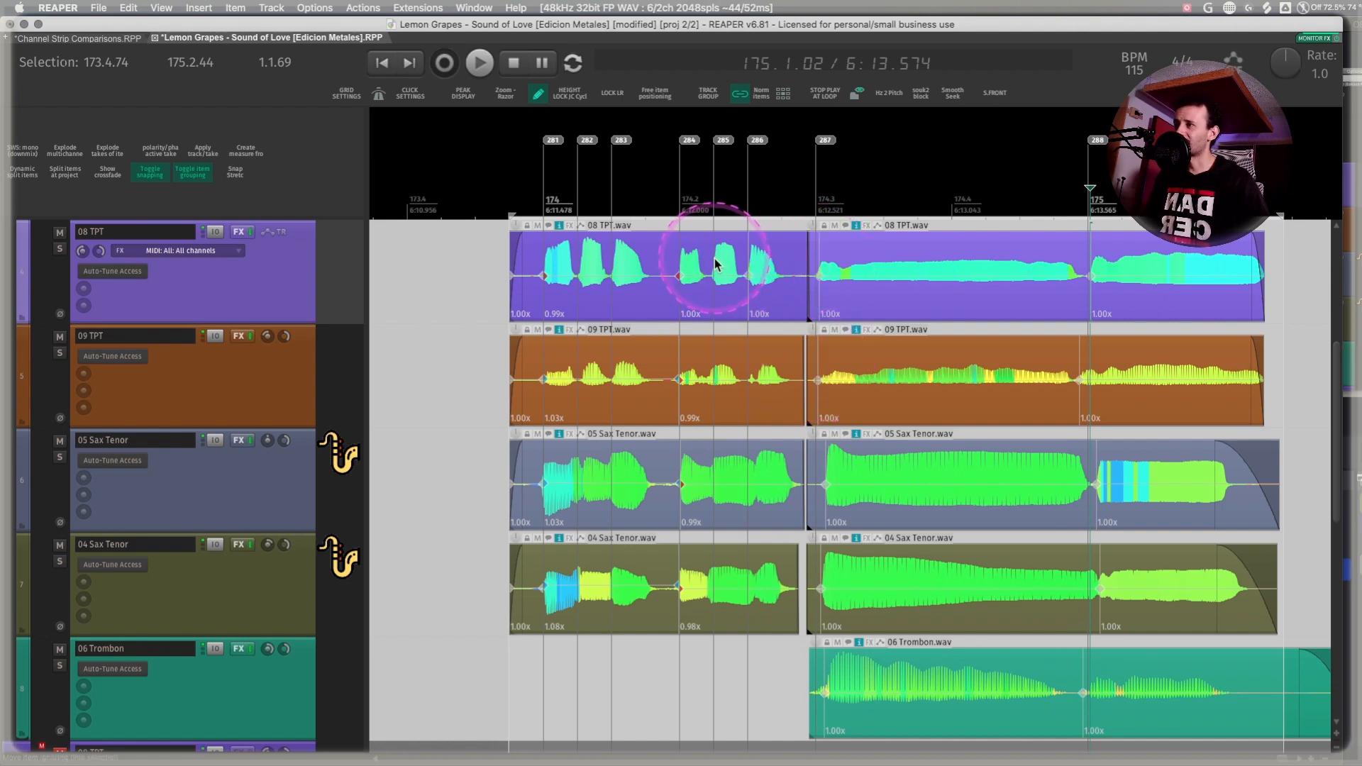
{"action": "left_click", "coordinate": [714, 258]}
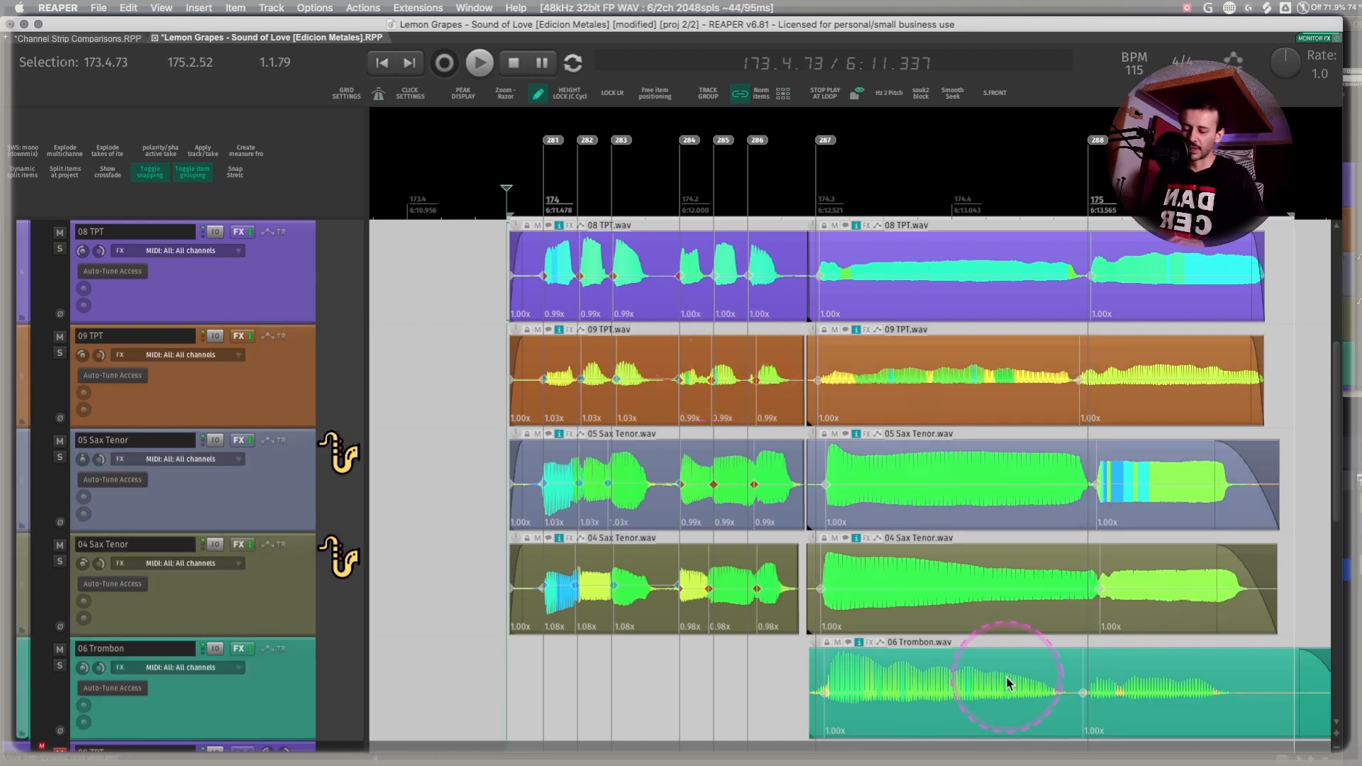
- Find actions matching "SNAP STRETCH GRID" and run "Item: Snap stretch markers to grid" on the selected brass items
{"action": "key", "text": "question"}
{"action": "type", "text": "SNAP STRETCH GRID"}
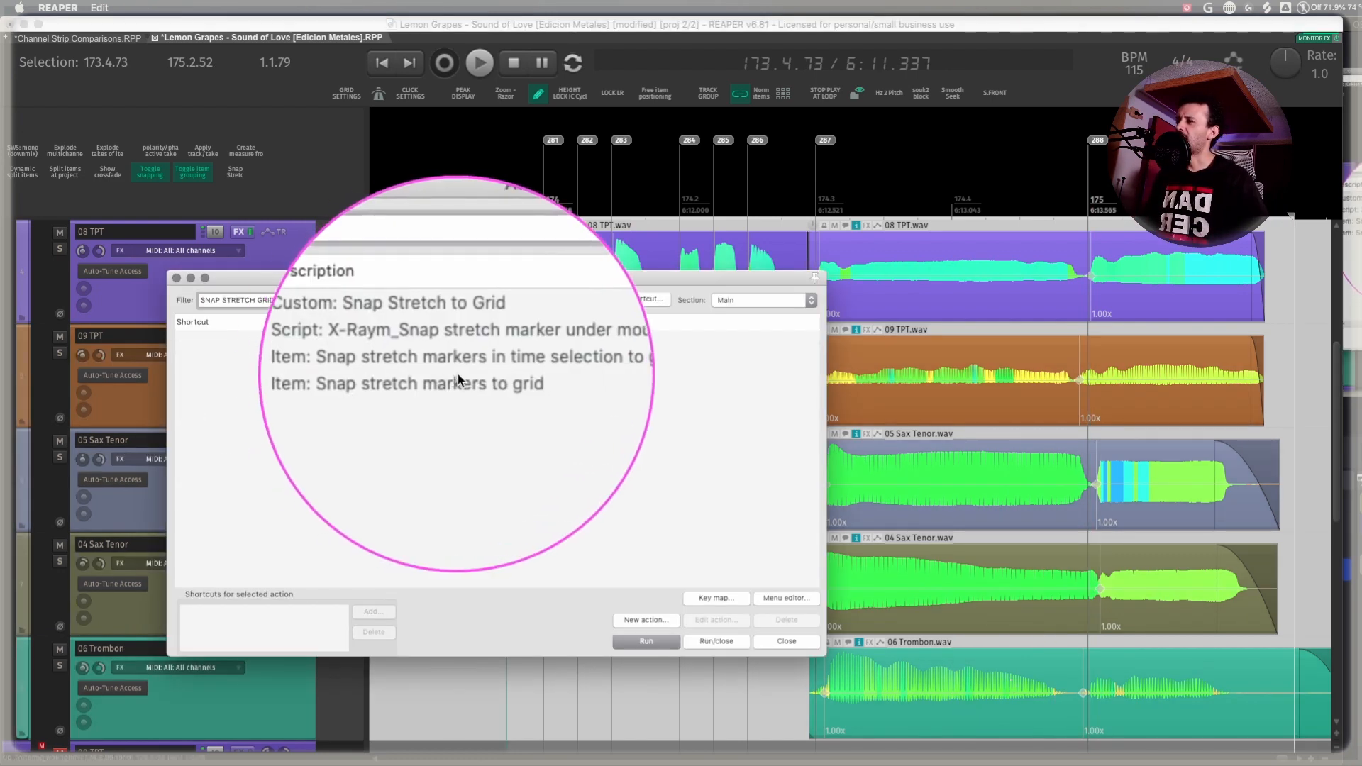
{"action": "left_click", "coordinate": [488, 369]}
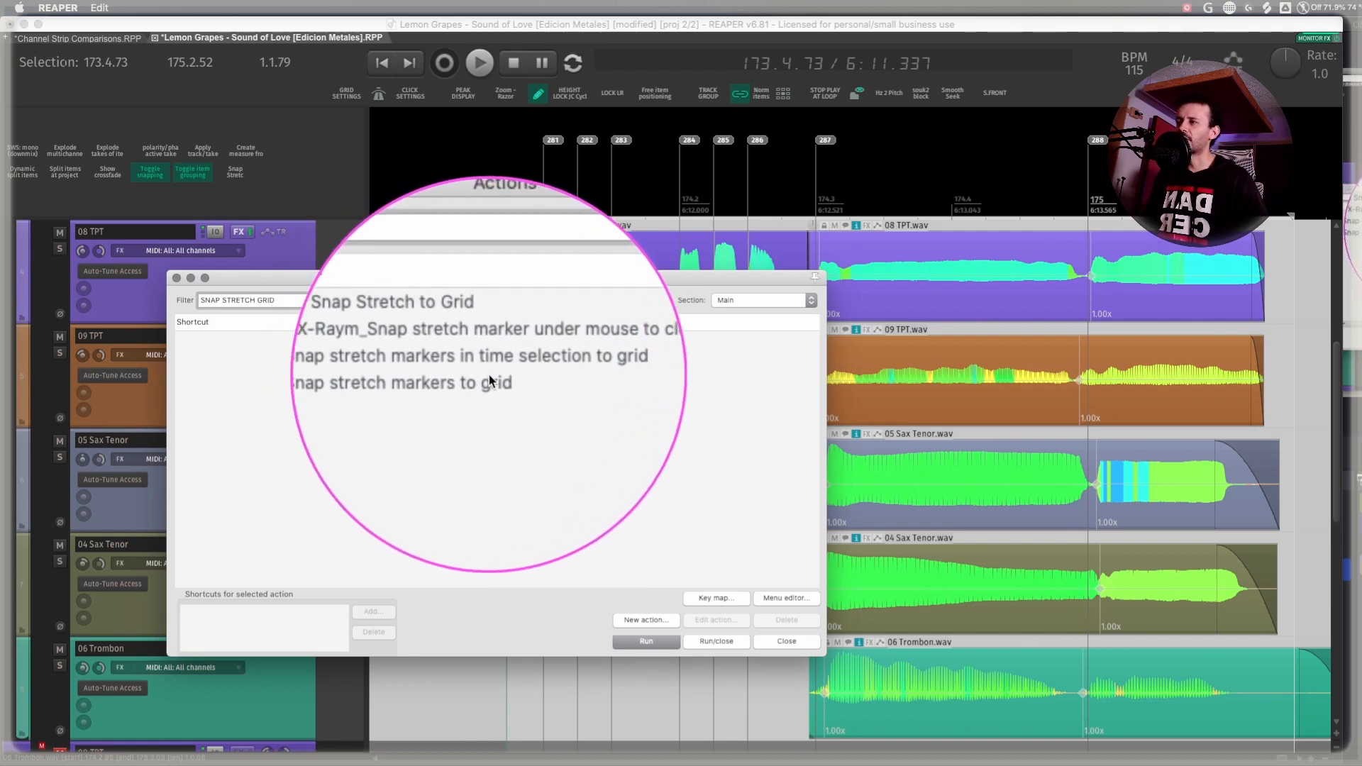
{"action": "left_click", "coordinate": [717, 640]}
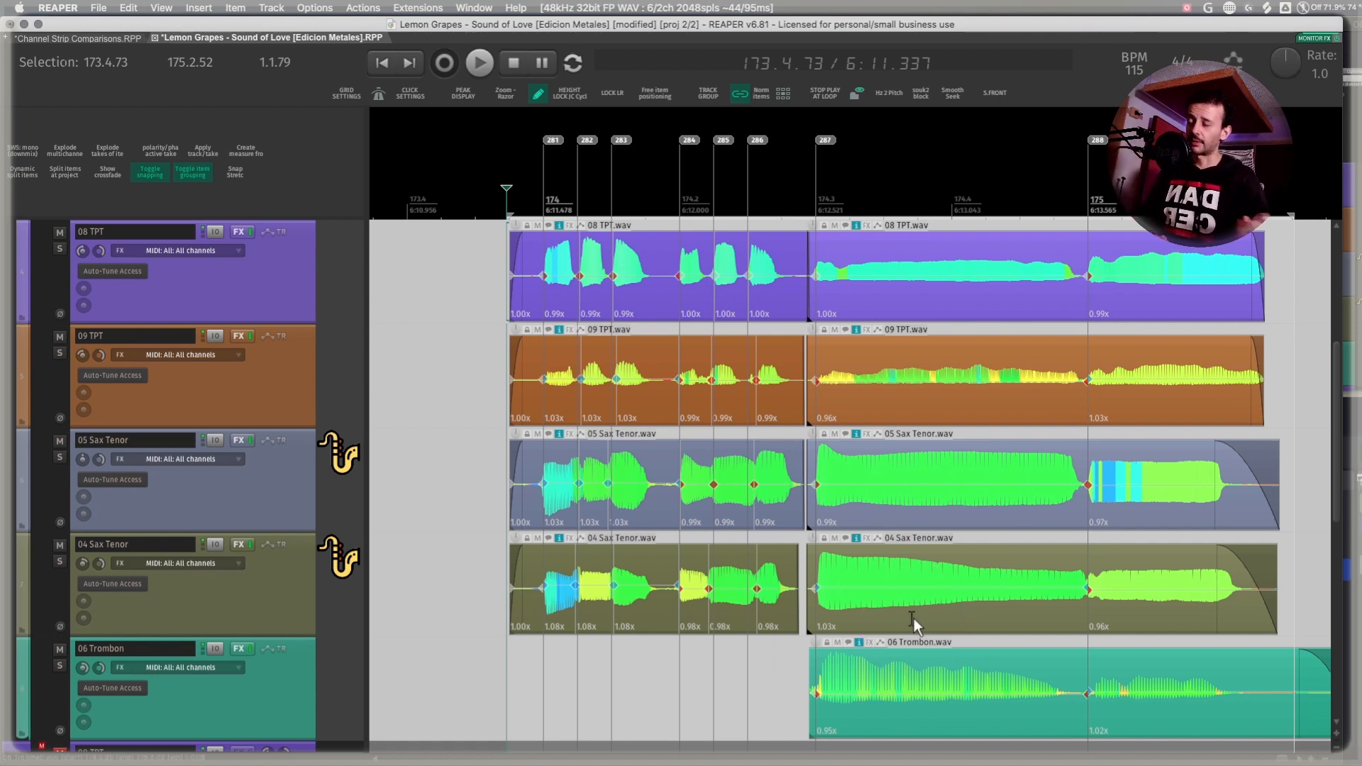
- Run the "Options: Show snap/grid settings" action from the action list
{"action": "left_click", "coordinate": [470, 337]}
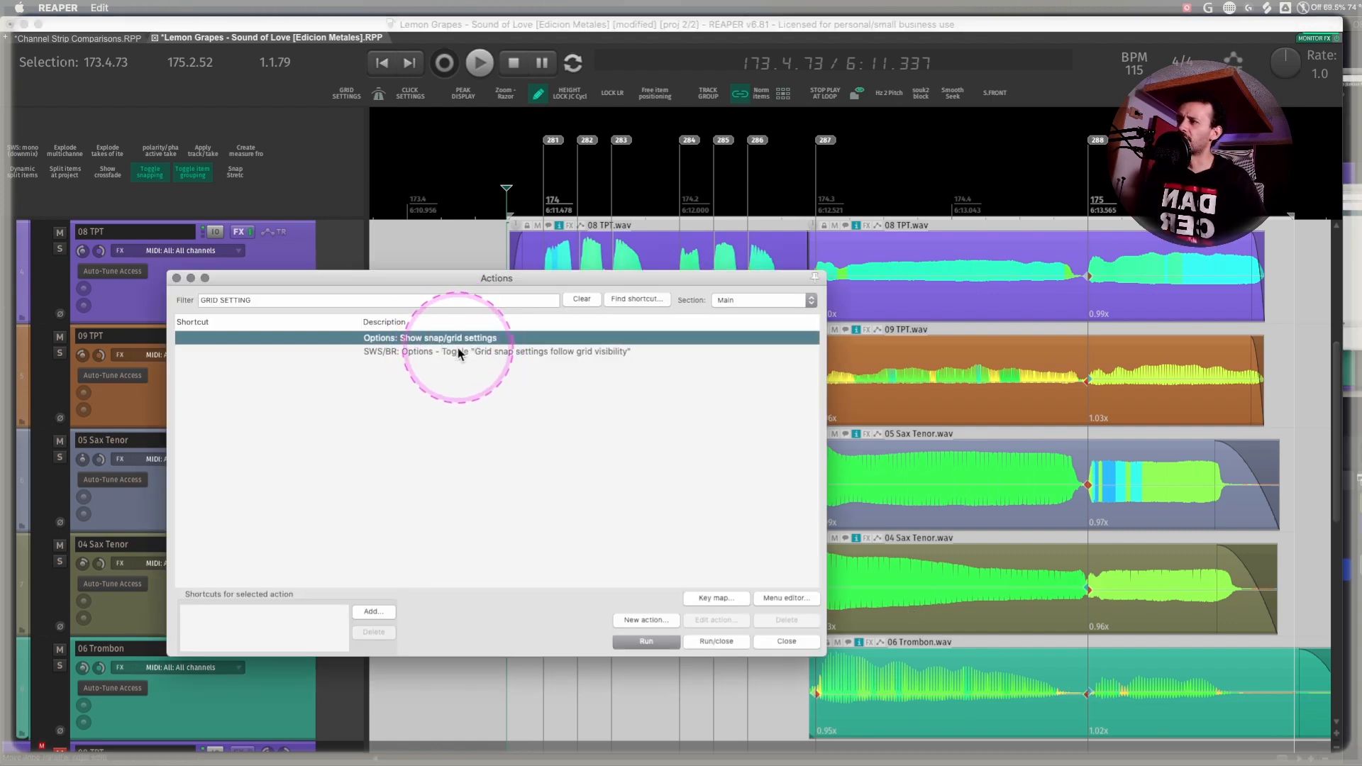
{"action": "left_click", "coordinate": [682, 637]}
{"action": "left_click", "coordinate": [661, 648]}
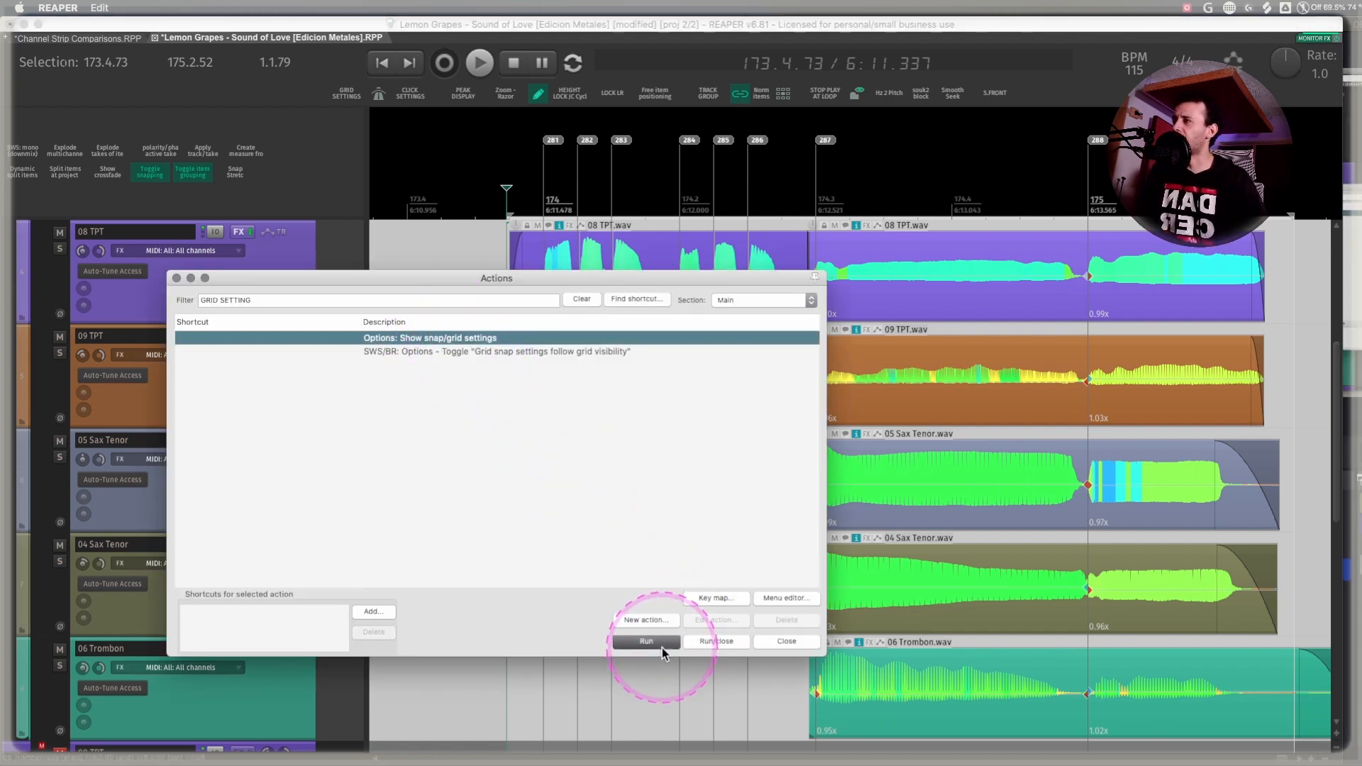
- Enable the swing grid and set its swing amount to 14%
{"action": "left_click", "coordinate": [316, 326]}
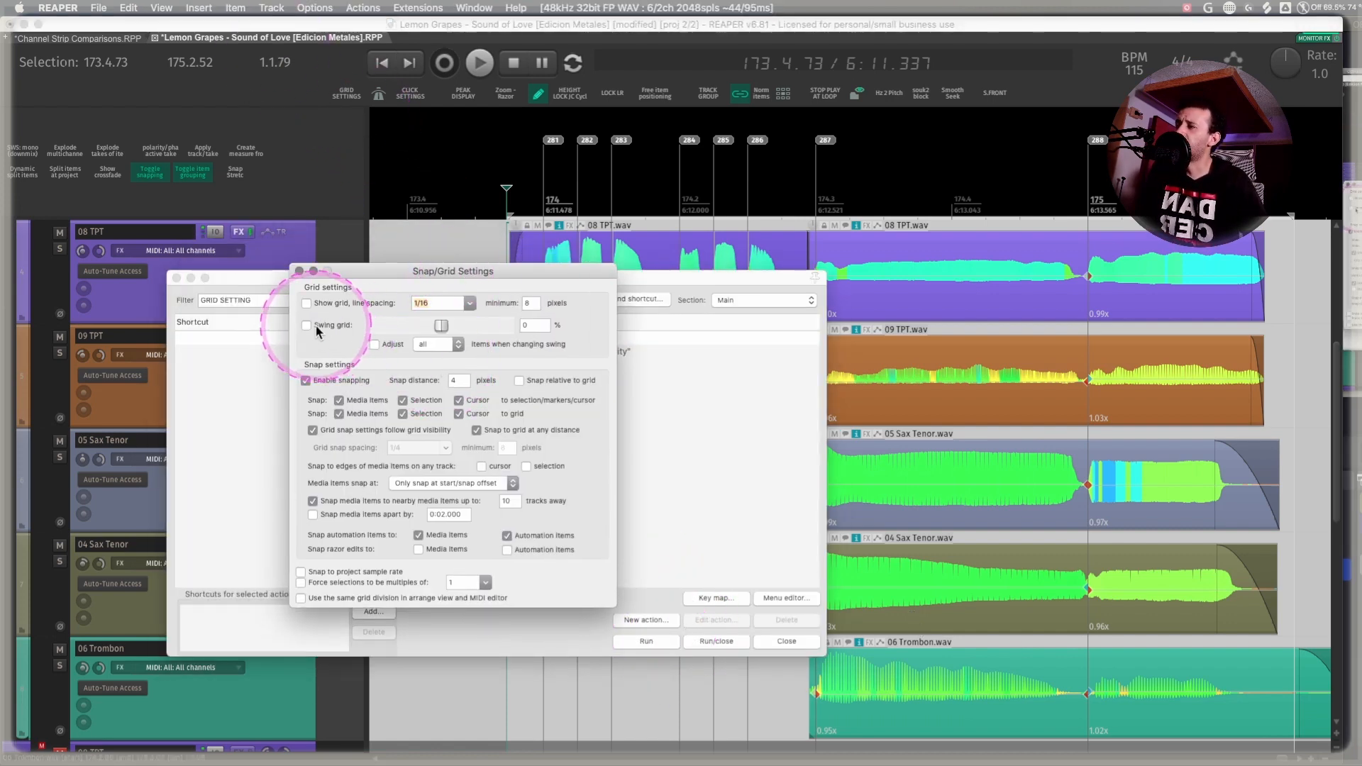
{"action": "left_click", "coordinate": [435, 325]}
{"action": "left_click_drag", "start_coordinate": [435, 325], "coordinate": [449, 326]}
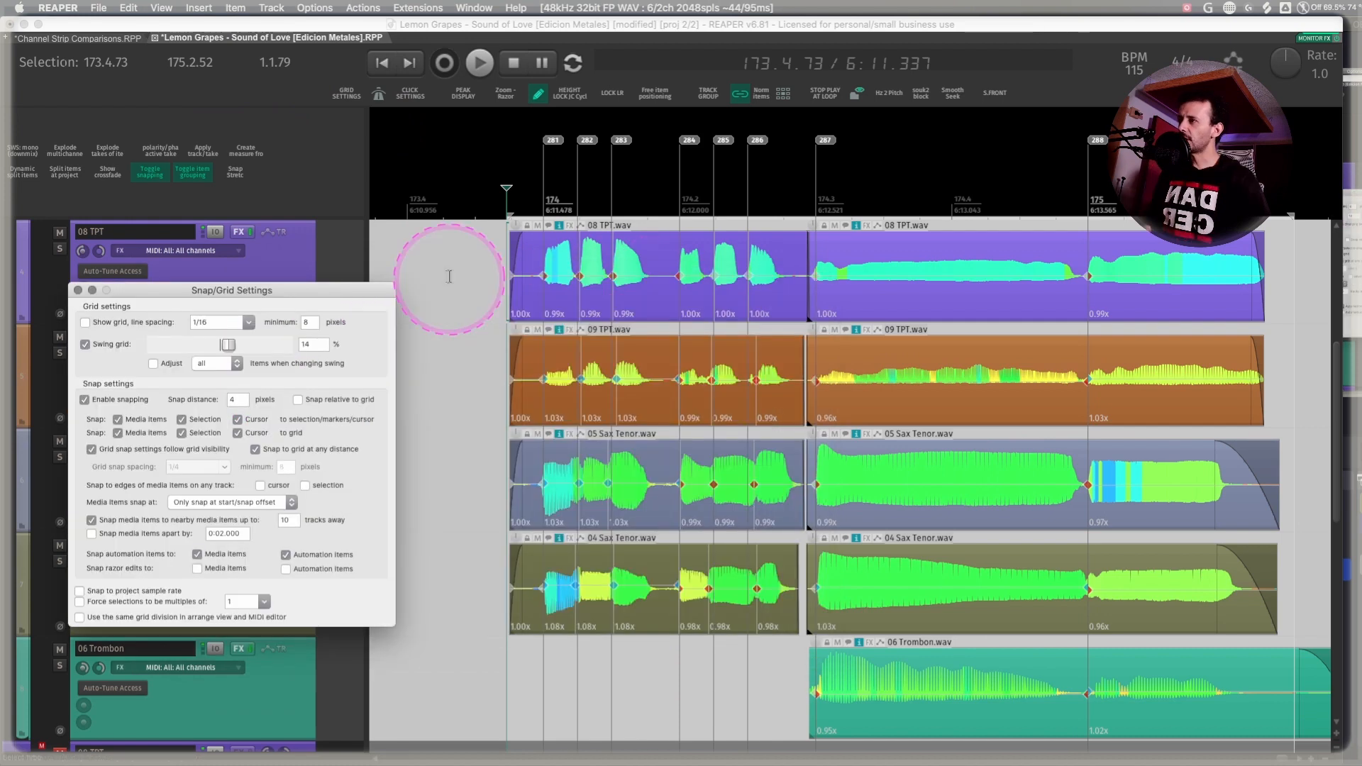
{"action": "left_click", "coordinate": [450, 280]}
{"action": "scroll", "coordinate": [525, 298], "scroll_direction": "up", "scroll_amount": 5}
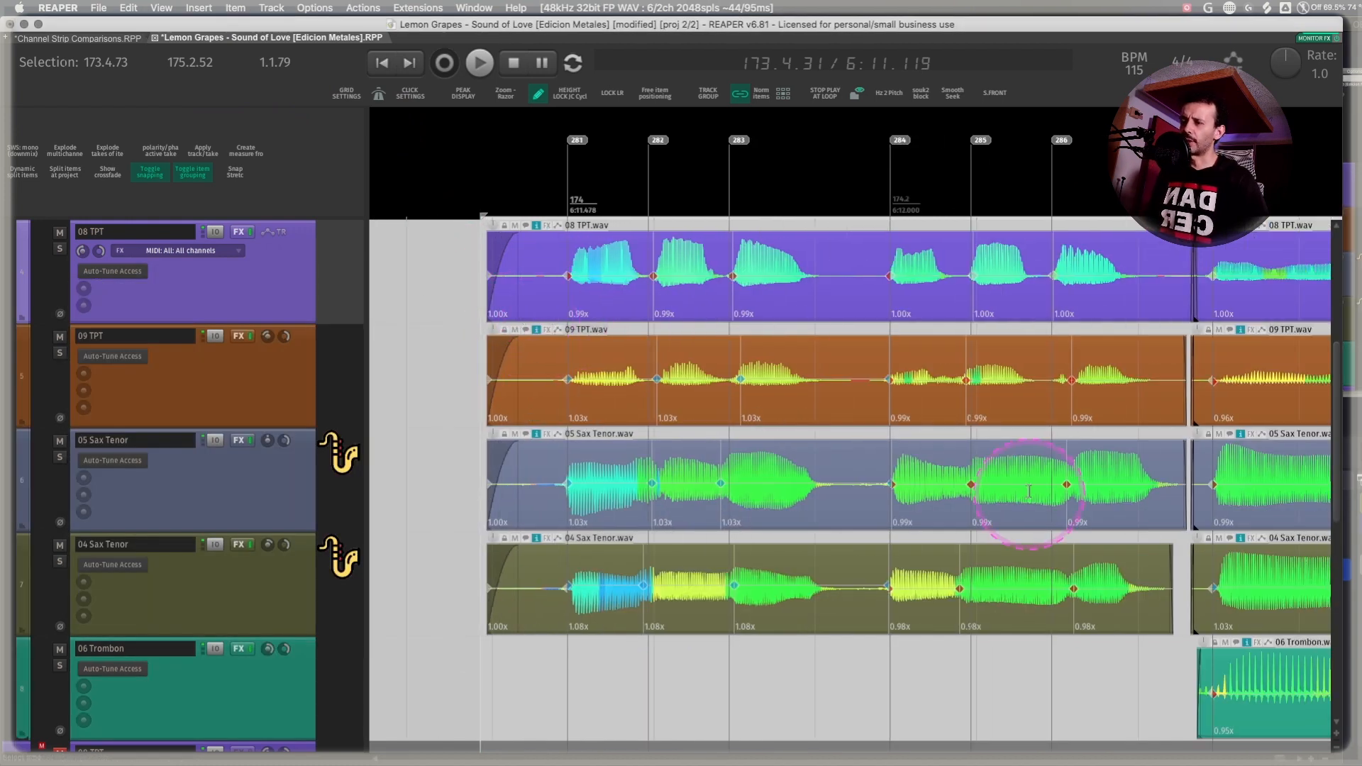
- Reopen the snap/grid settings, set the swing to 13%, and enable adjusting all items when changing swing
{"action": "left_click", "coordinate": [348, 93]}
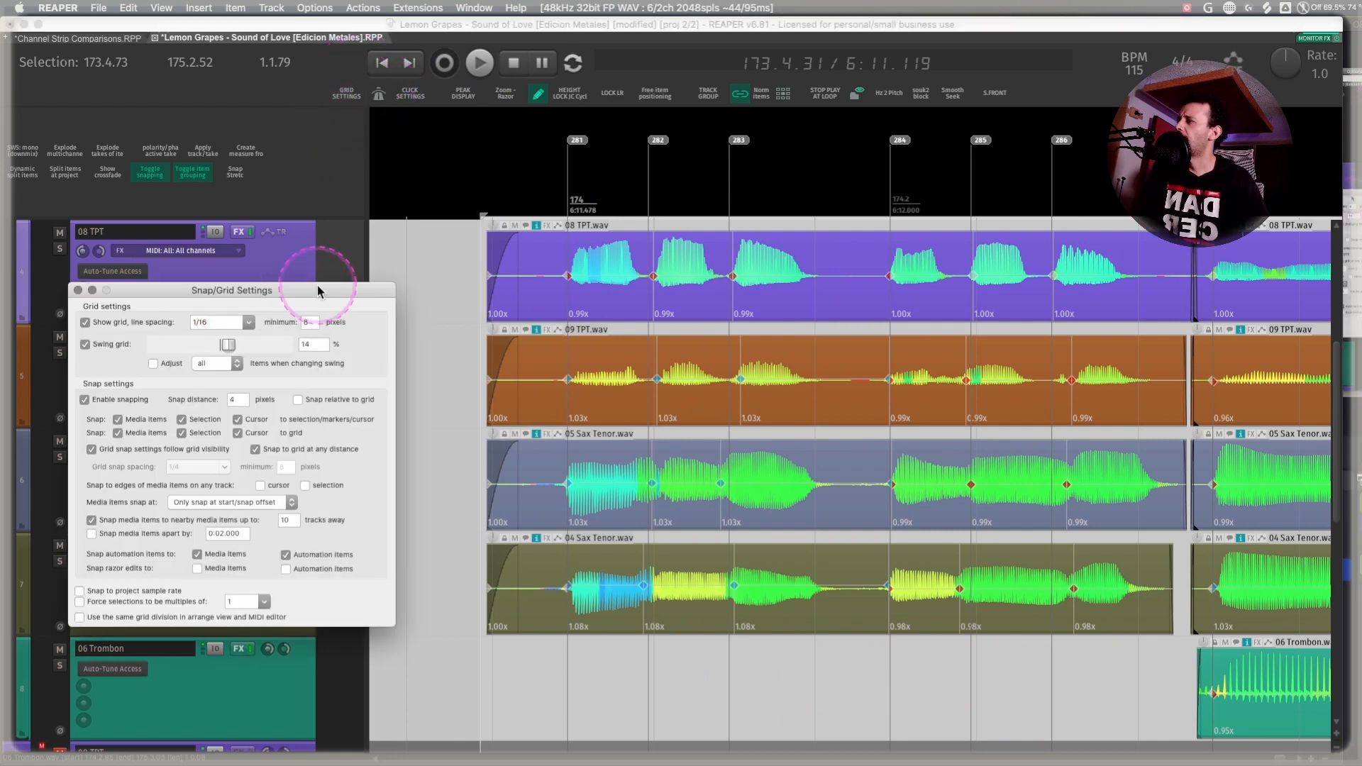
{"action": "left_click_drag", "start_coordinate": [228, 352], "coordinate": [278, 353]}
{"action": "left_click", "coordinate": [153, 364]}
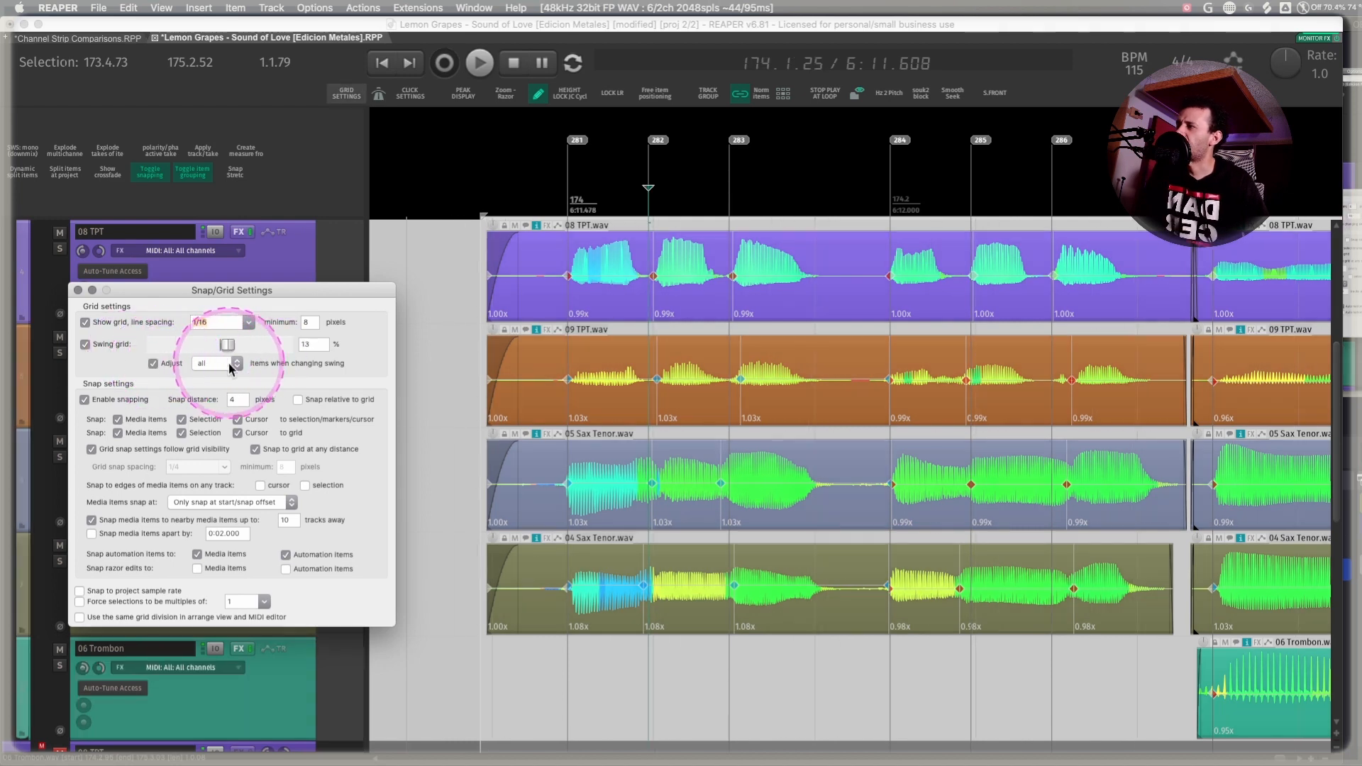
- Disable item adjustment for swing changes, set the grid swing back to 0%, and close the snap/grid settings
{"action": "mouse_move", "coordinate": [225, 343]}
{"action": "left_mouse_down"}
{"action": "mouse_move", "coordinate": [298, 344]}
{"action": "mouse_move", "coordinate": [223, 349]}
{"action": "left_mouse_up"}
{"action": "left_click", "coordinate": [153, 364]}
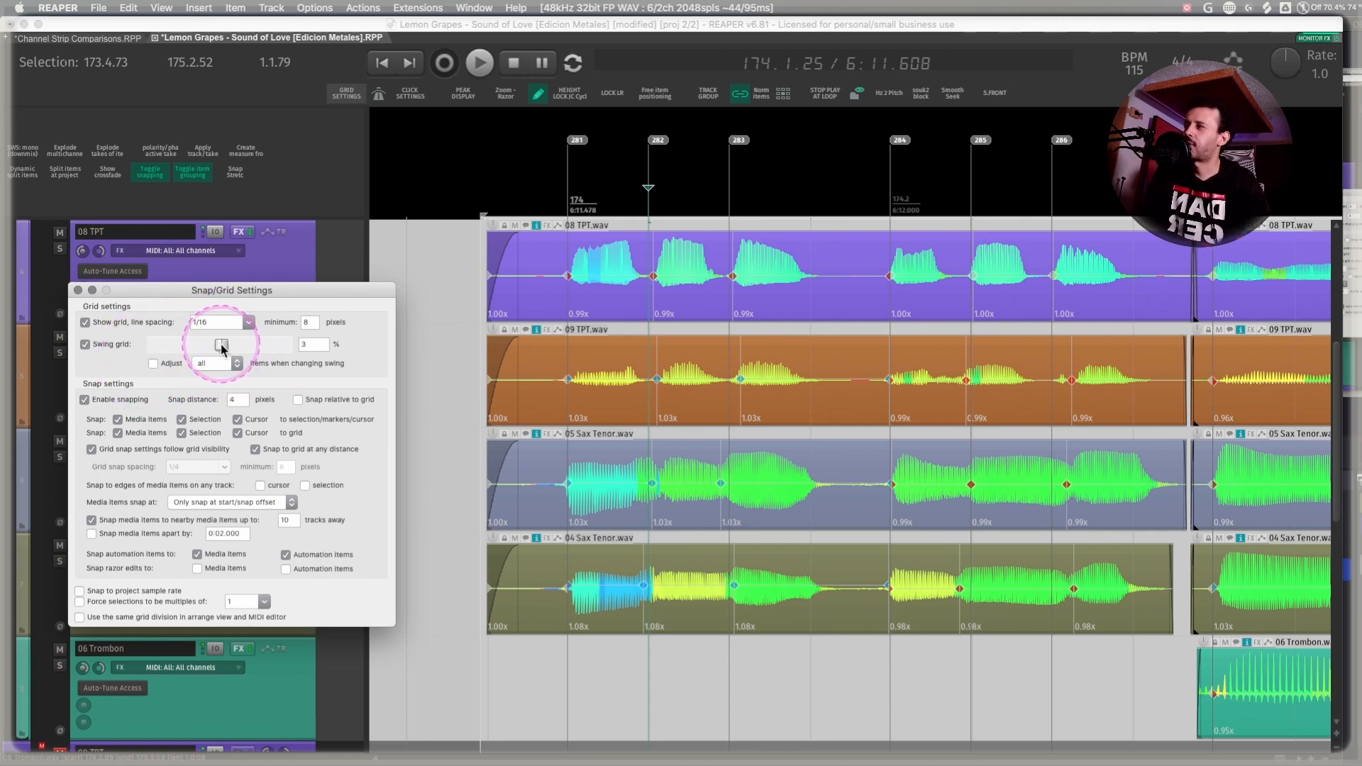
{"action": "left_click_drag", "start_coordinate": [221, 348], "coordinate": [220, 349]}
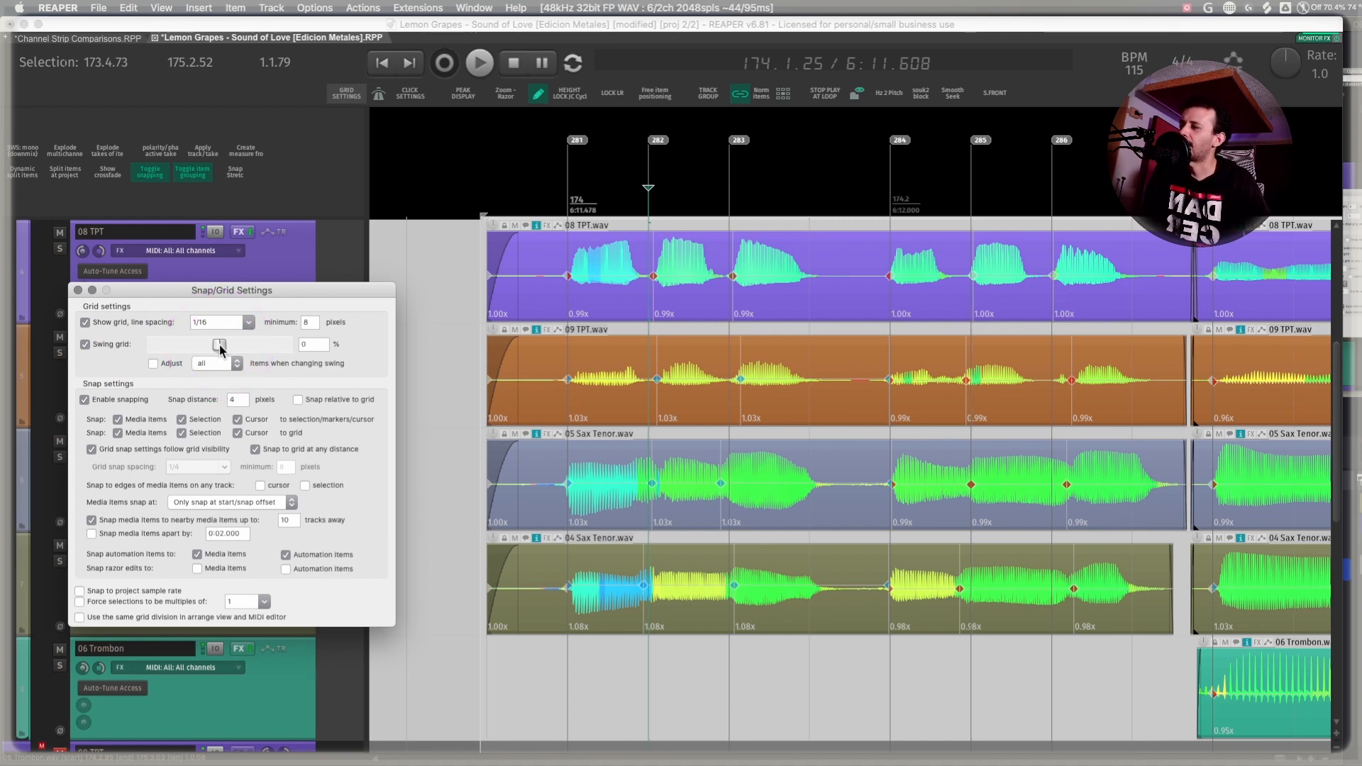
{"action": "left_click", "coordinate": [78, 290]}
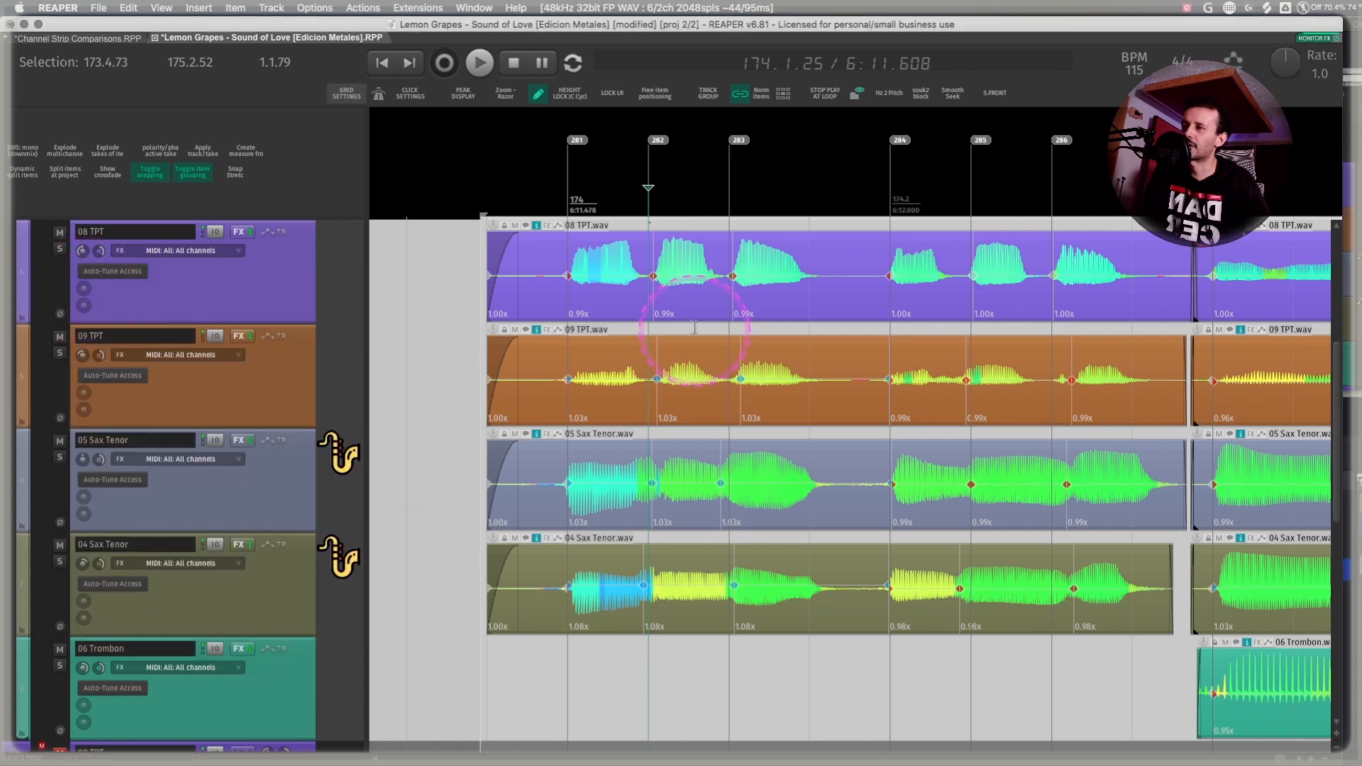
{"action": "scroll", "coordinate": [741, 336], "scroll_direction": "down", "scroll_amount": 3}
{"action": "scroll", "coordinate": [741, 336], "scroll_direction": "down", "scroll_amount": 5}
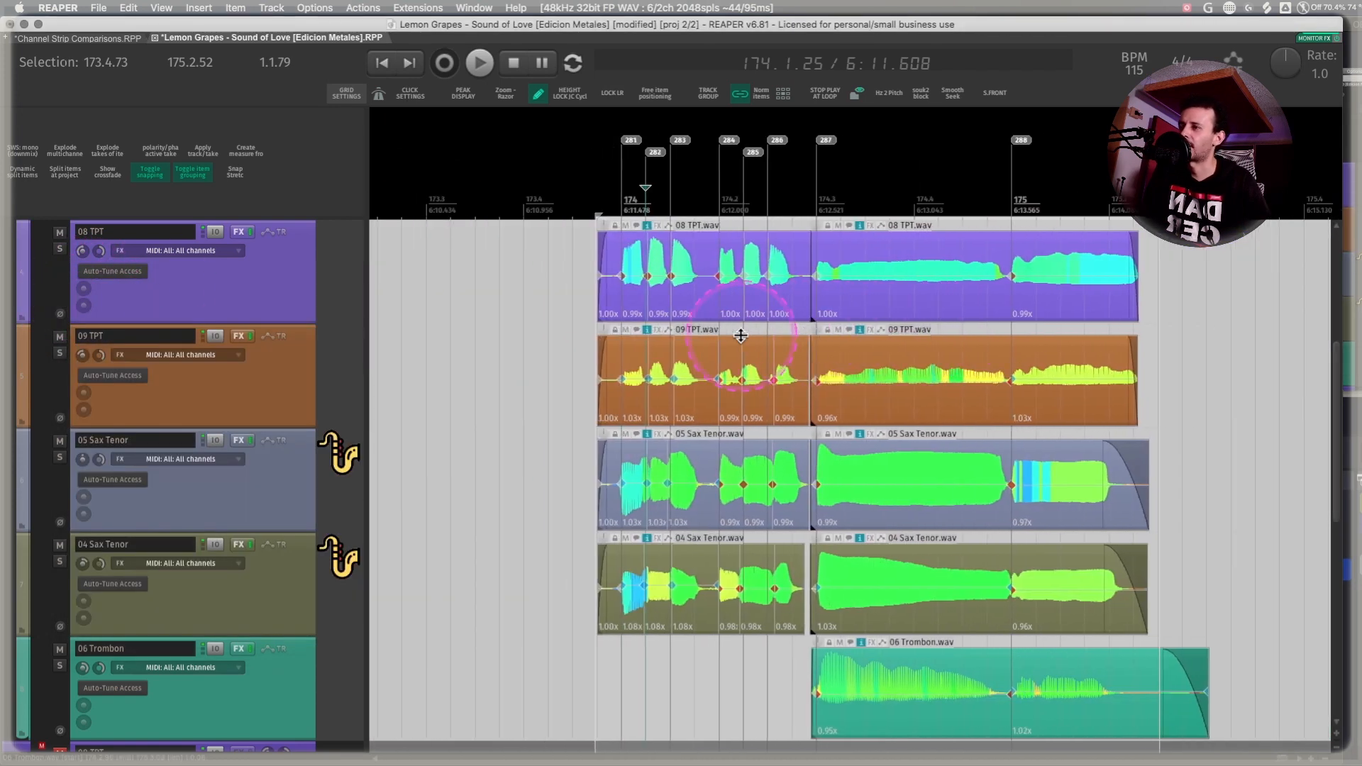
{"action": "left_click", "coordinate": [1272, 486]}
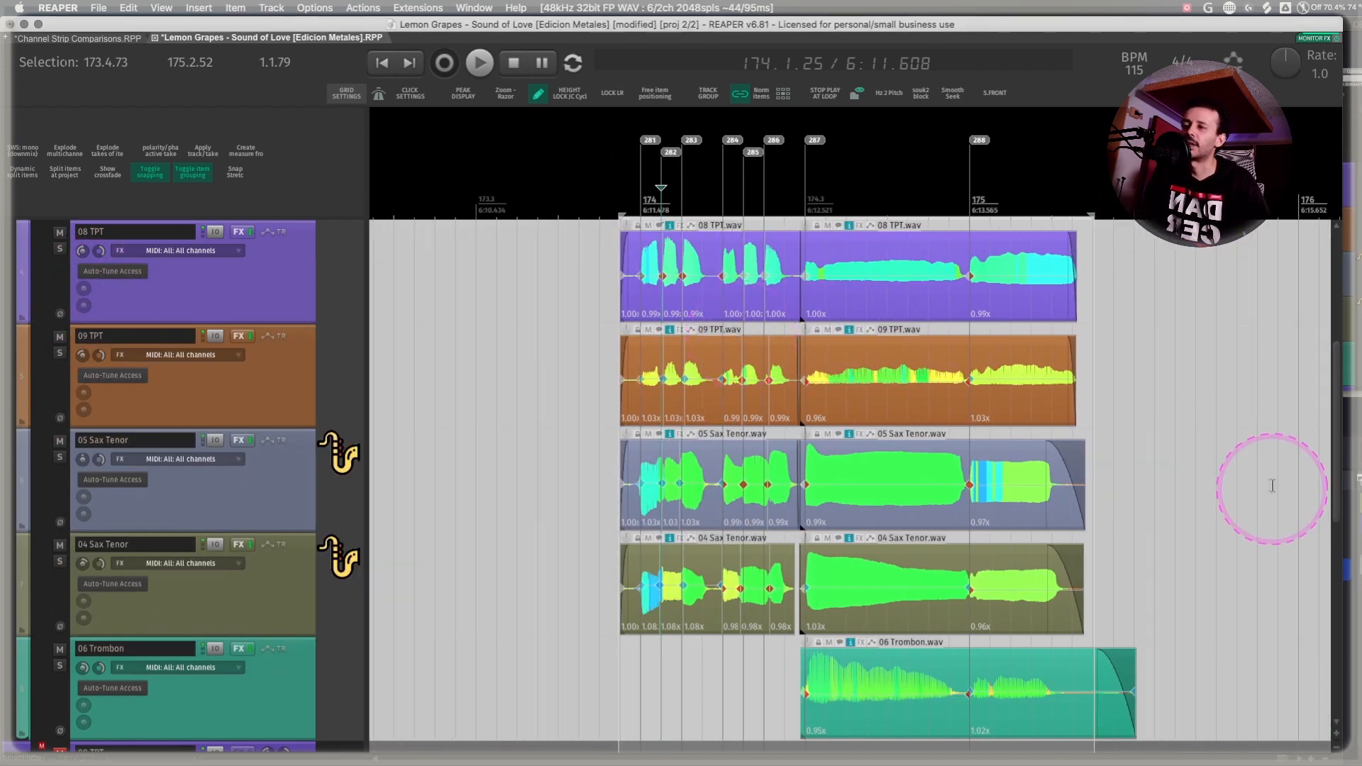